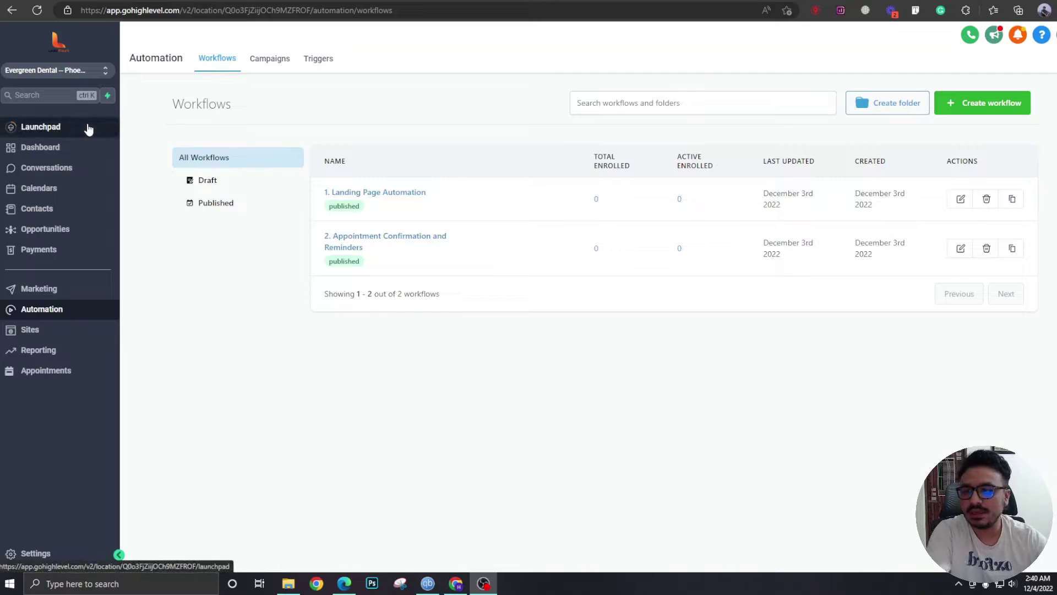
Step: Create a blank workflow from scratch and title it '3. Cancelled & No-show'
mouse_move(432, 231)
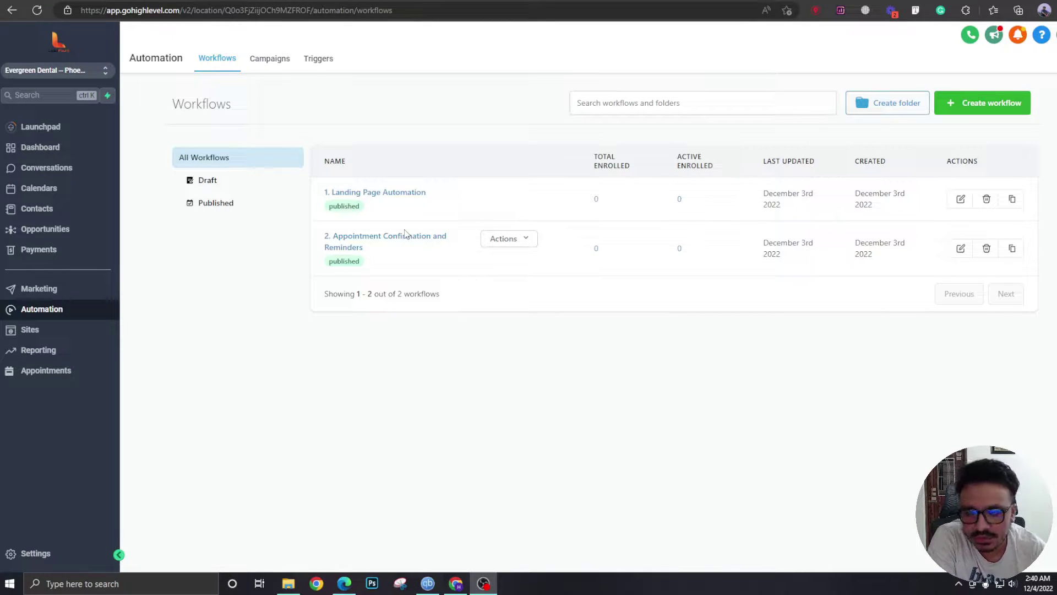
click(974, 108)
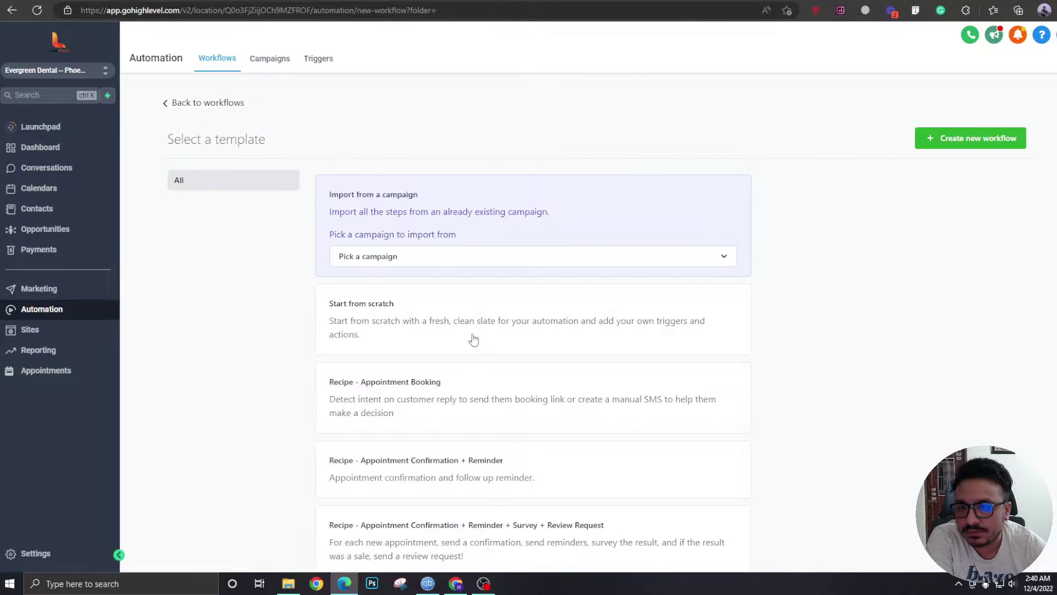
click(472, 337)
click(1011, 137)
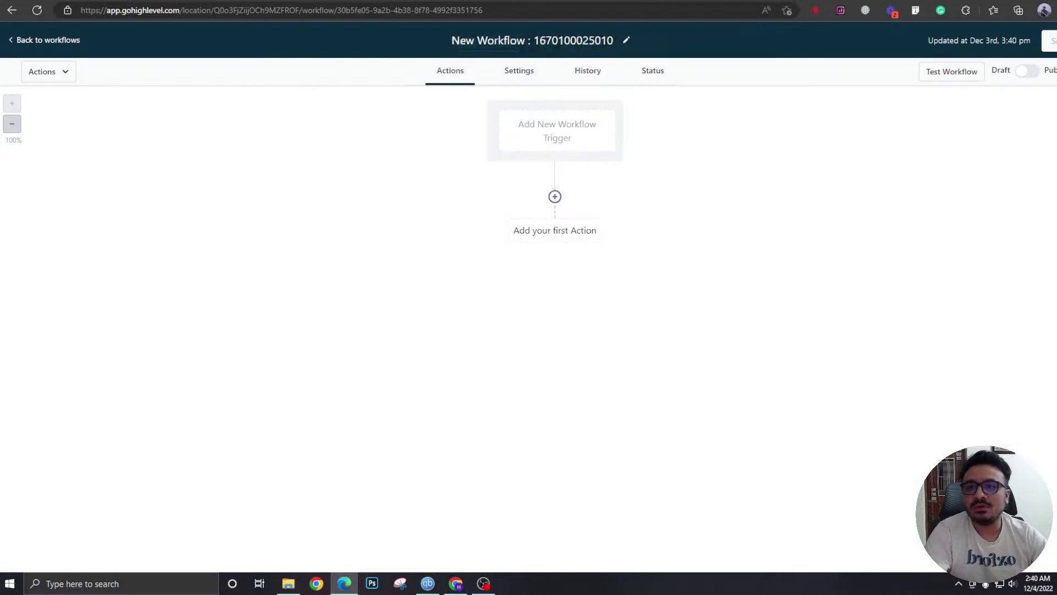
double_click(520, 40)
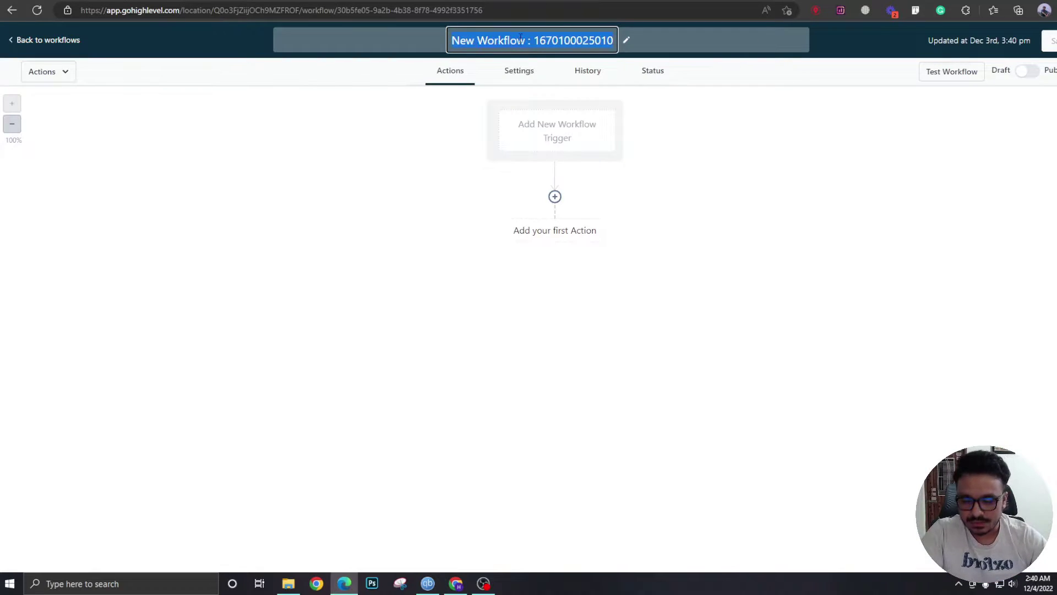
text(3. Cancel)
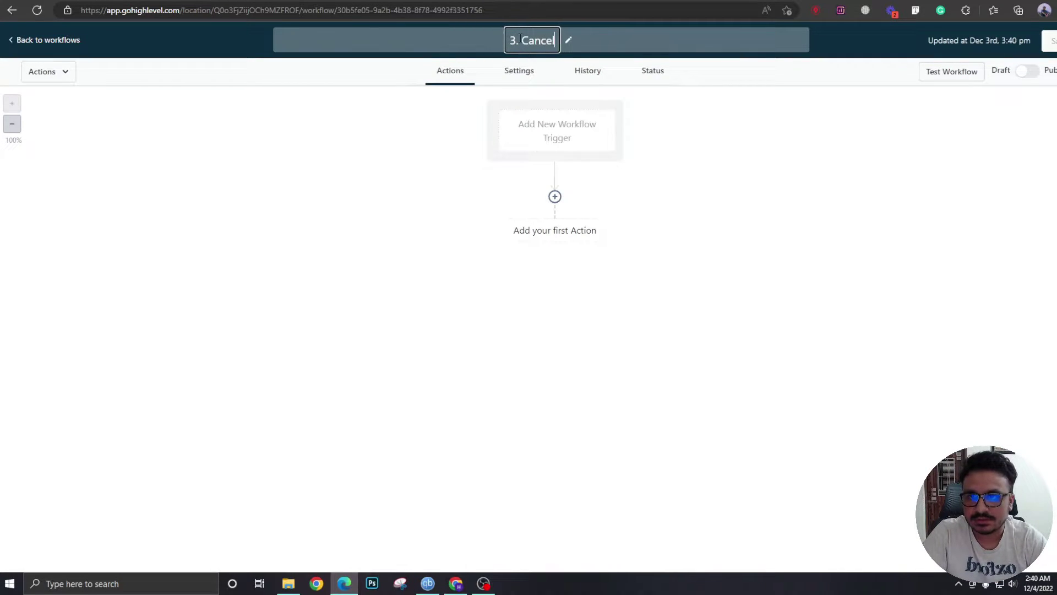
text(led & No)
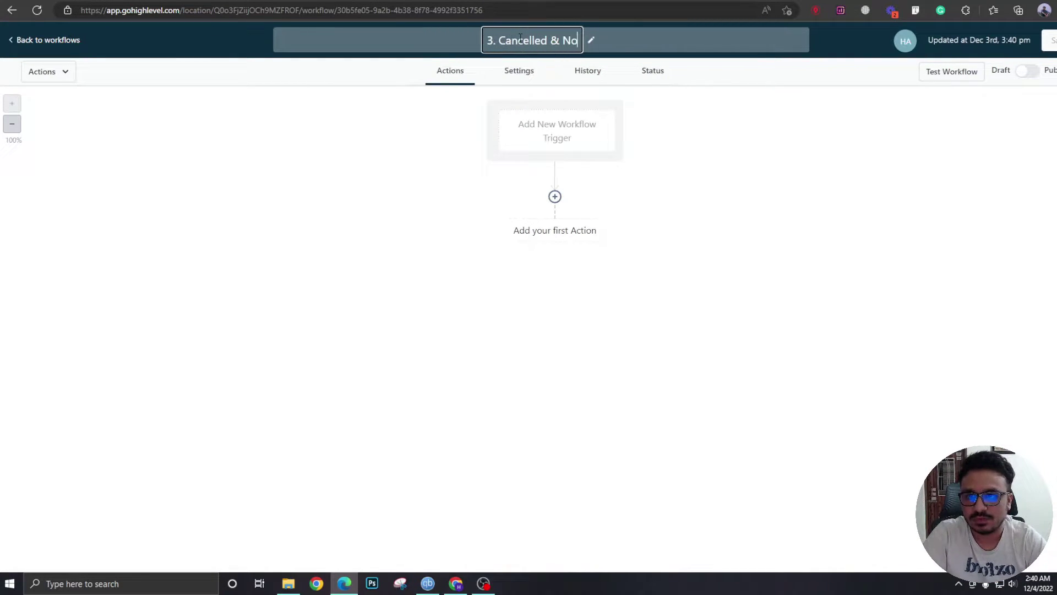
text(-show)
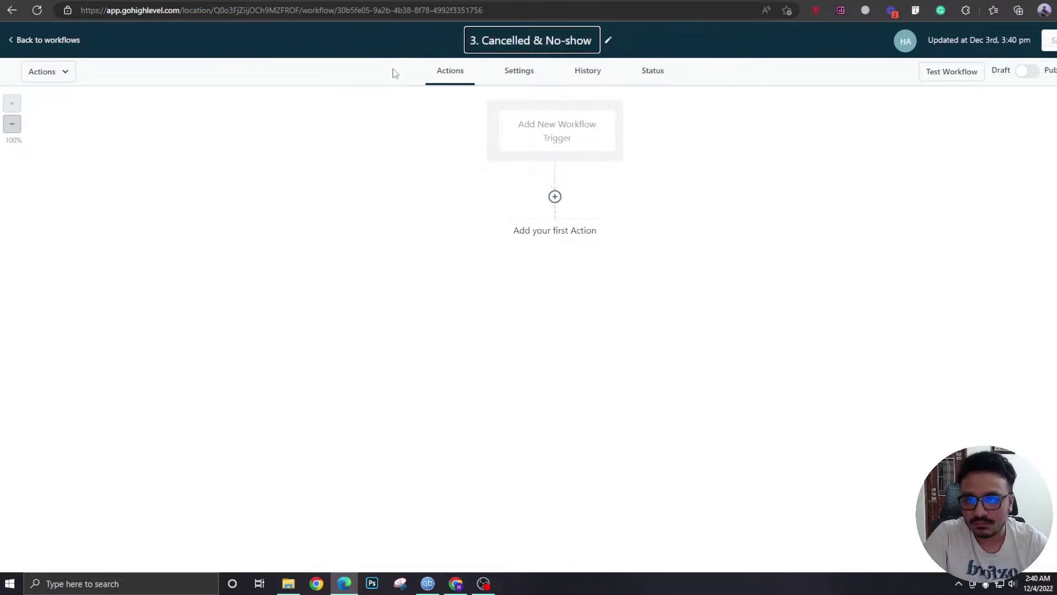
click(378, 132)
Step: Add an Appointment Status trigger filtered to the Dental Appointment Booking calendar
click(547, 145)
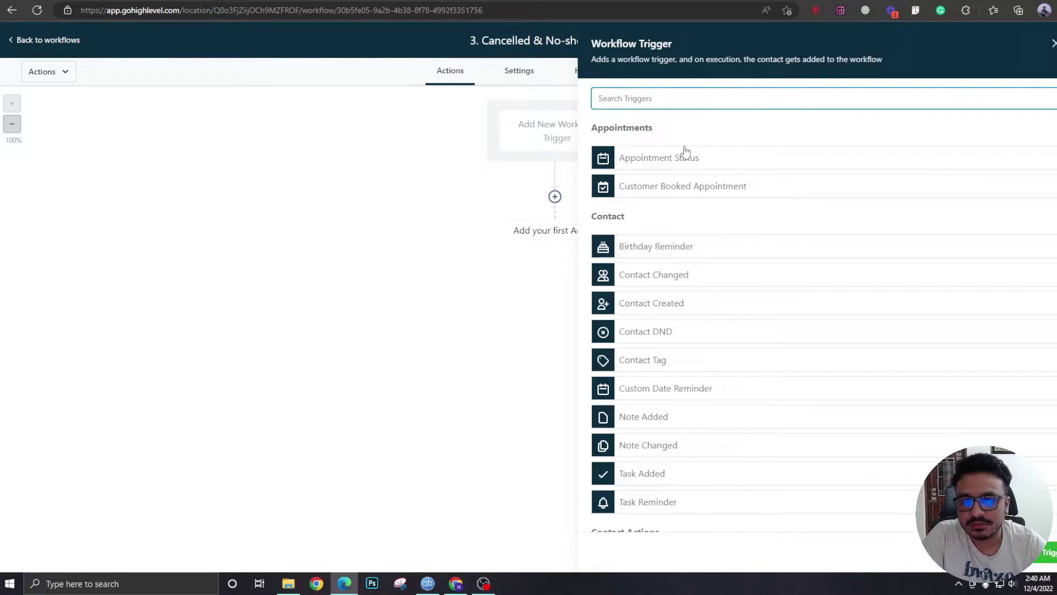
click(698, 166)
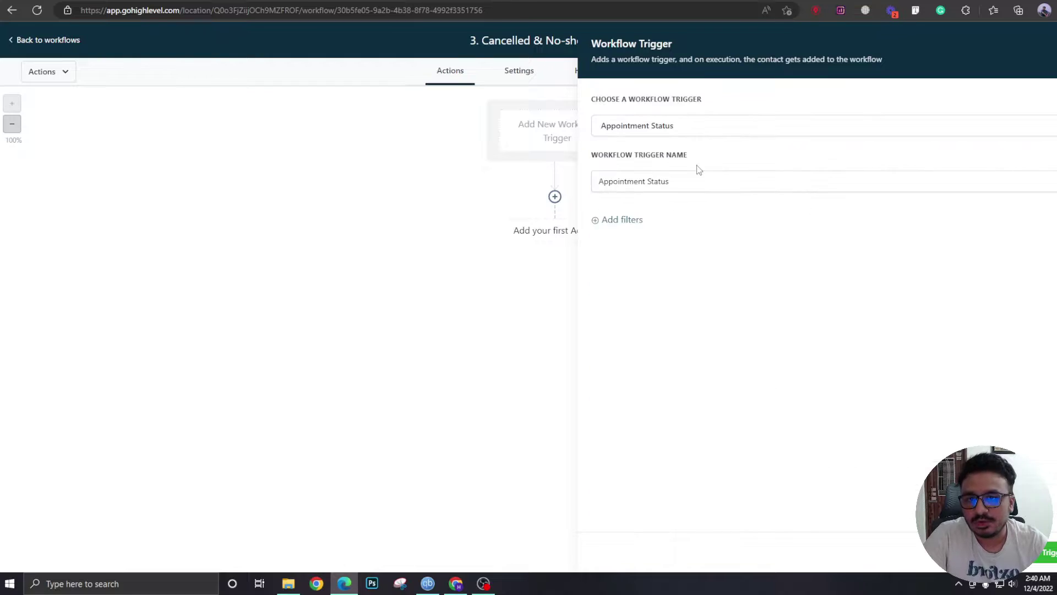
click(688, 181)
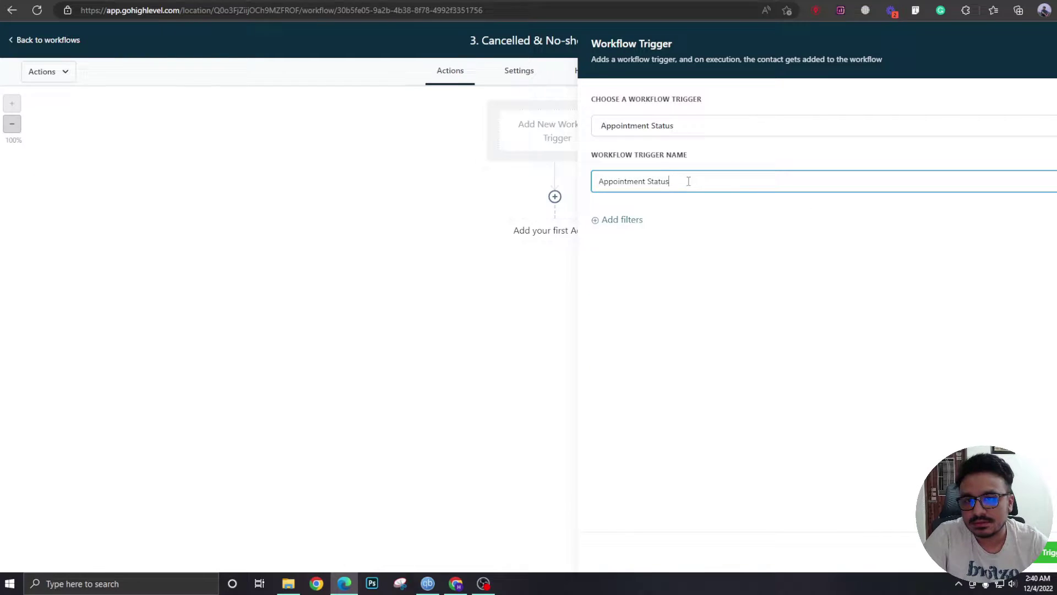
click(617, 221)
click(628, 237)
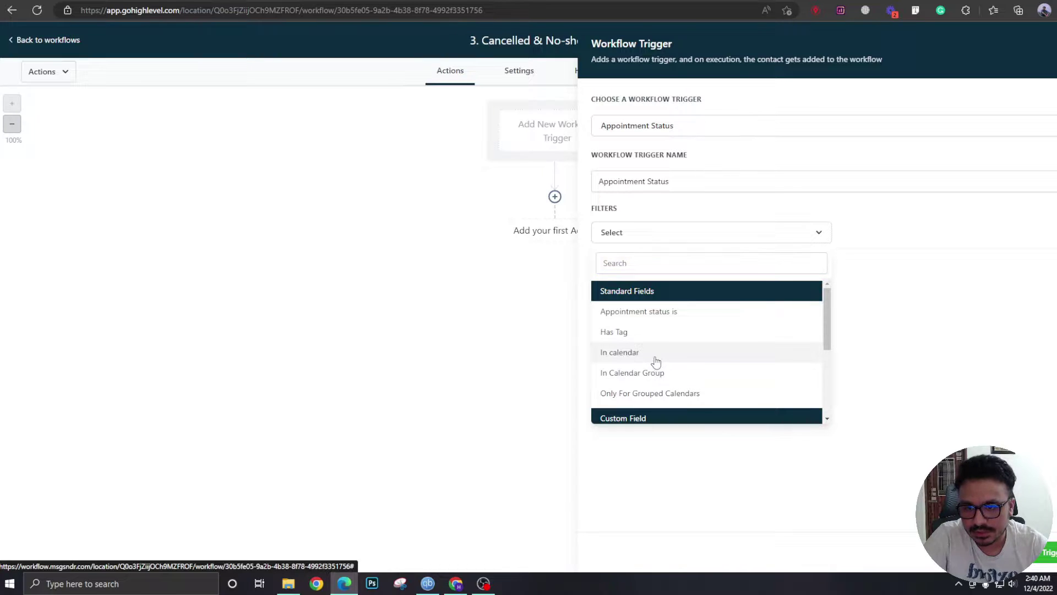
click(674, 359)
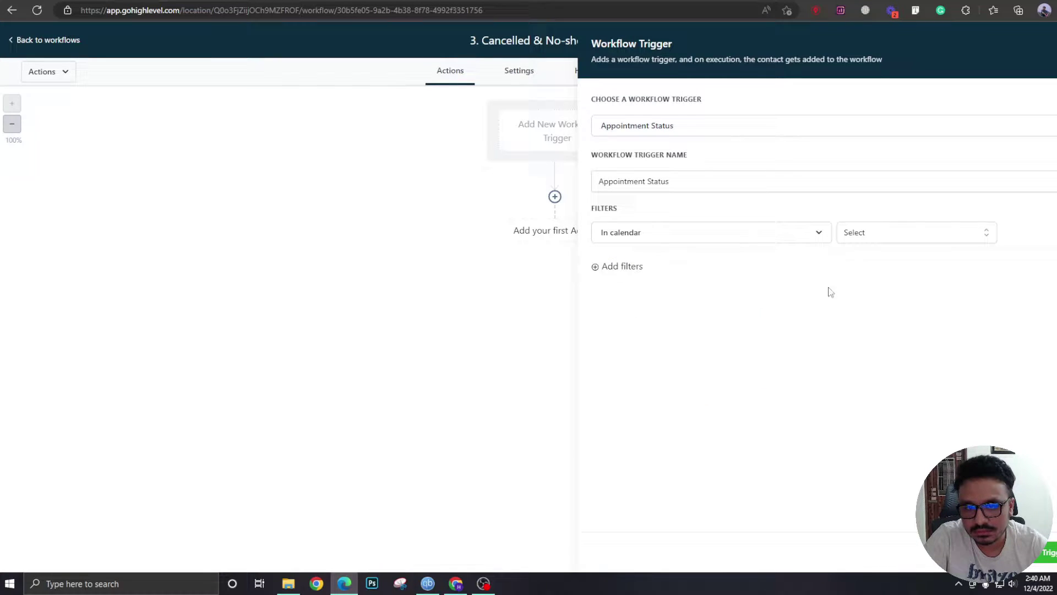
click(874, 232)
click(869, 289)
Step: Add a filter so the trigger fires only when the appointment status is cancelled
click(620, 280)
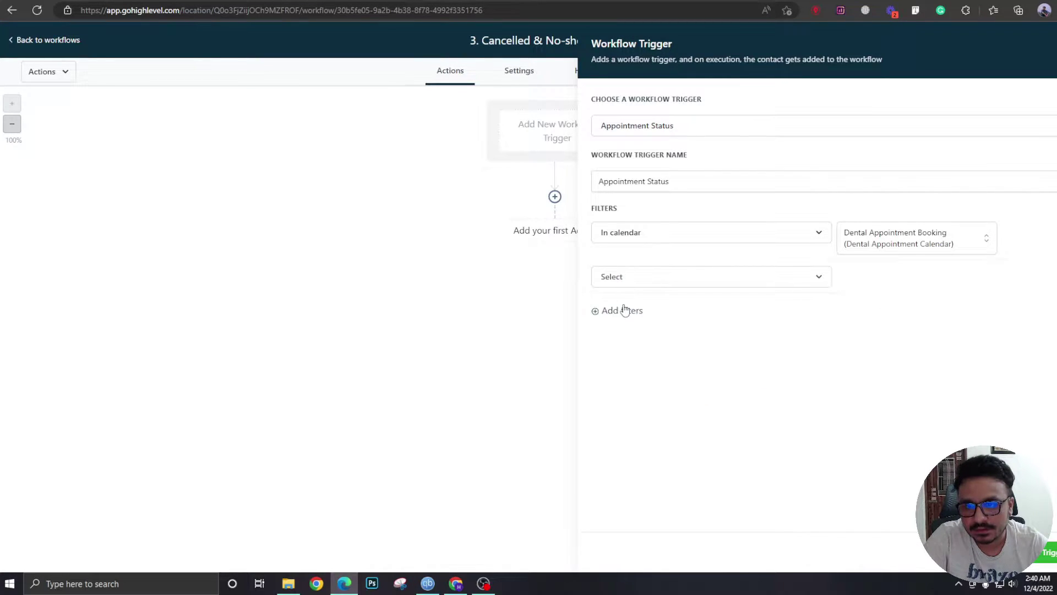
click(630, 277)
click(630, 356)
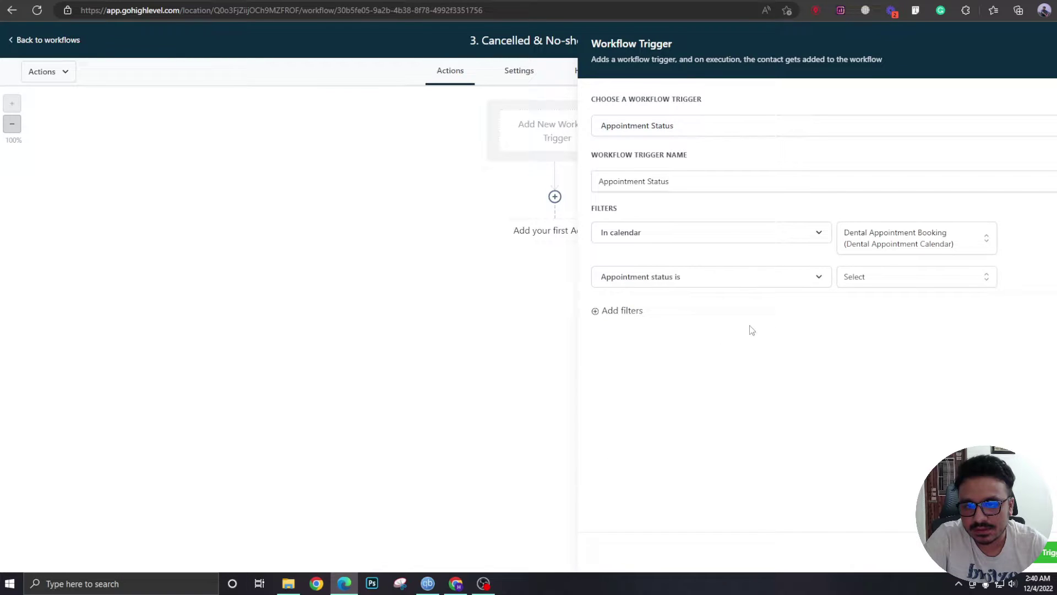
click(852, 280)
click(868, 371)
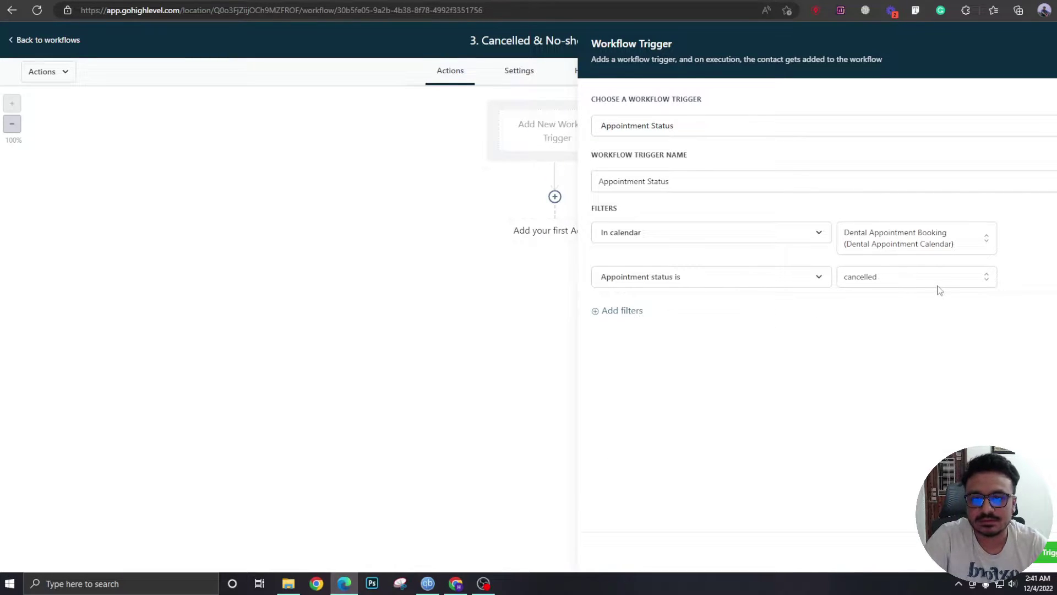
Step: Rename the trigger to 'Appointment Cancelled', save it, and reopen its settings
drag(648, 178, 670, 180)
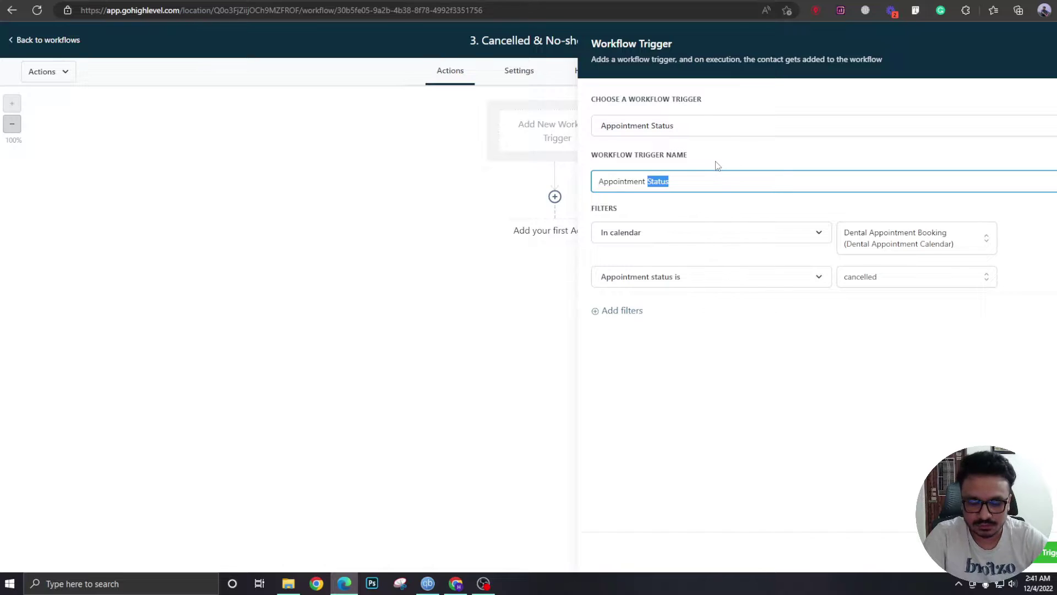
text(Cancelled)
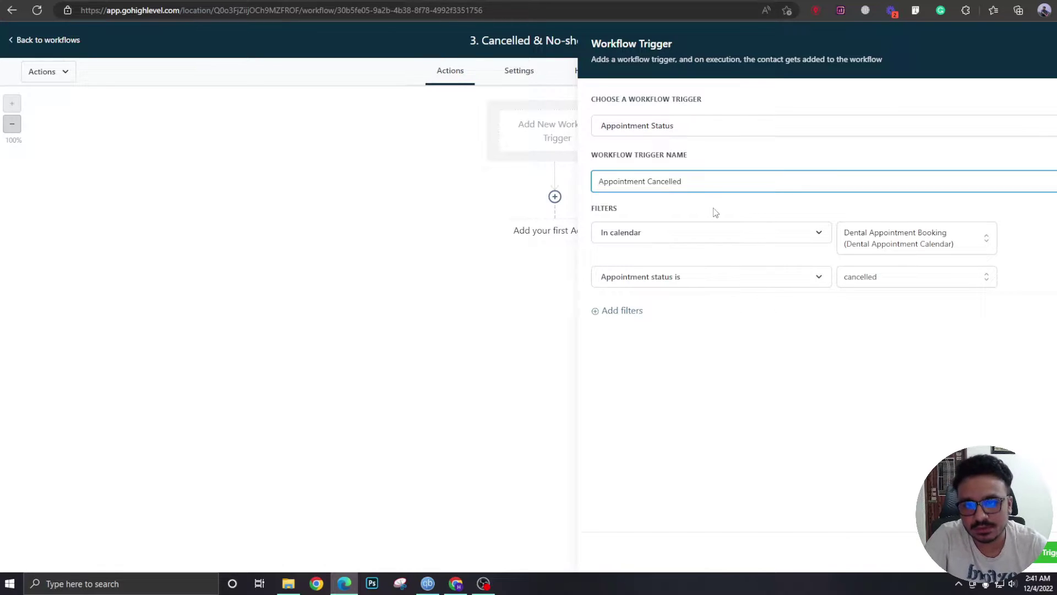
click(702, 219)
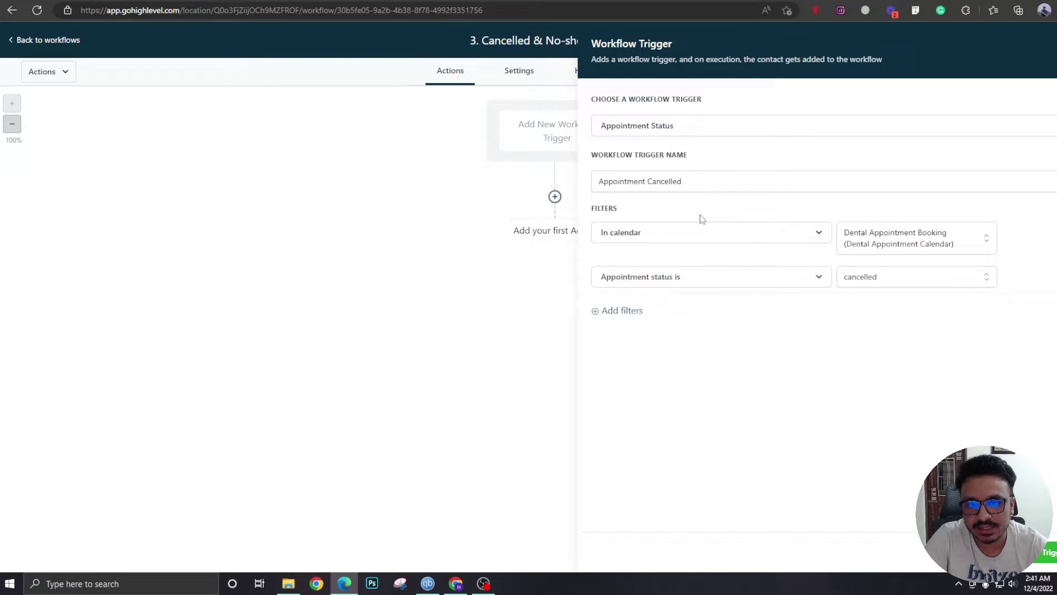
click(1043, 553)
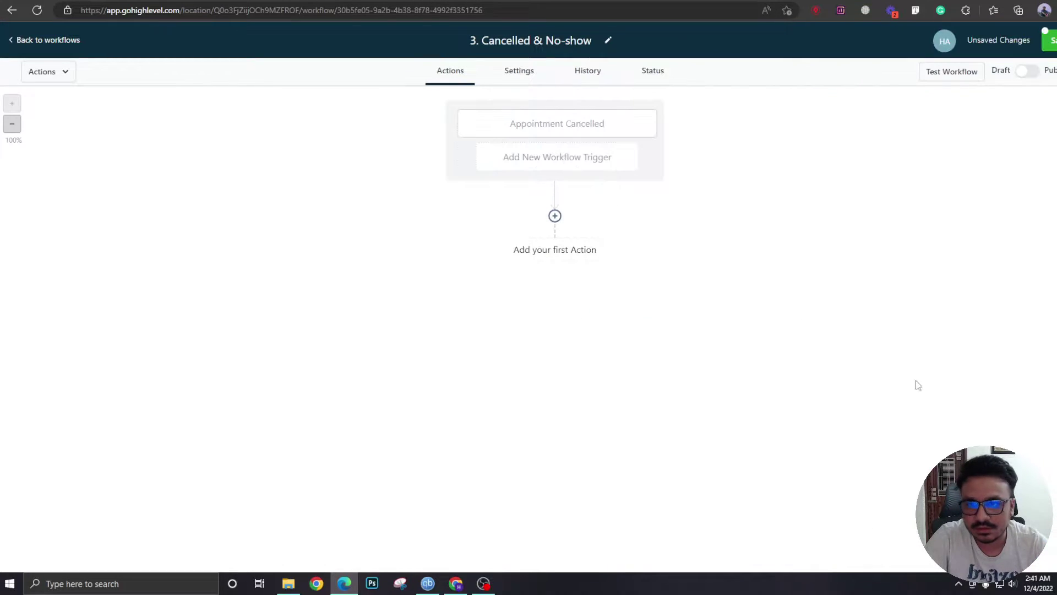
click(542, 131)
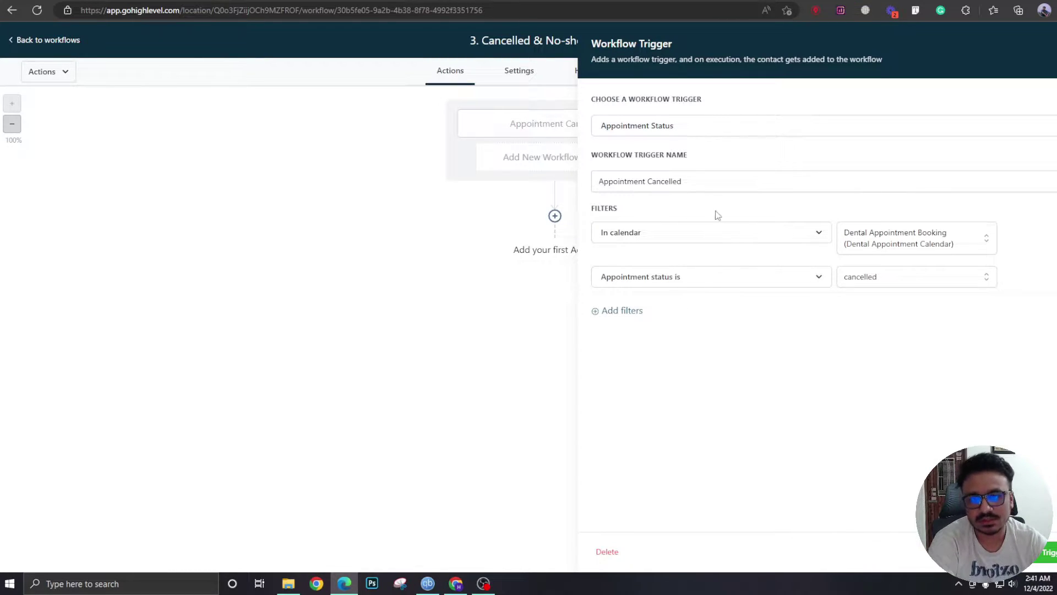
Step: Add a second Appointment Status trigger filtered to the Dental Appointment Booking calendar
click(1045, 555)
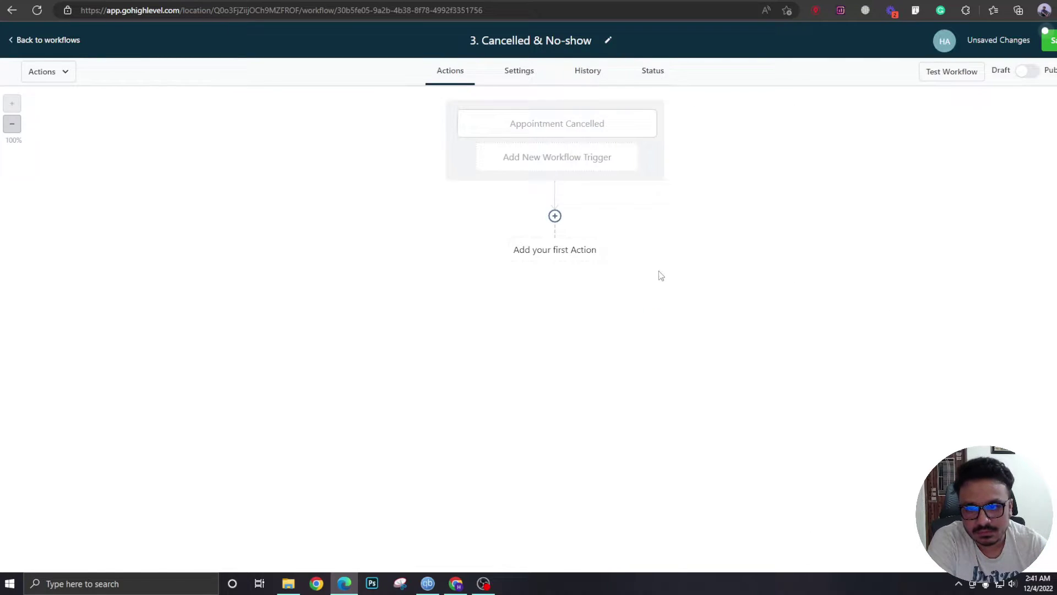
click(573, 162)
click(710, 160)
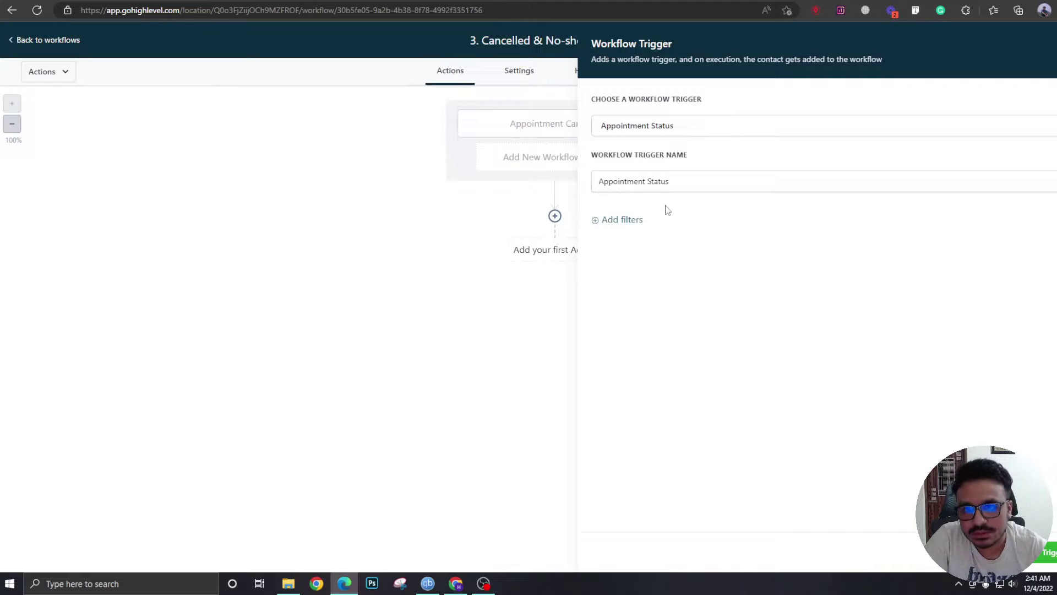
click(634, 223)
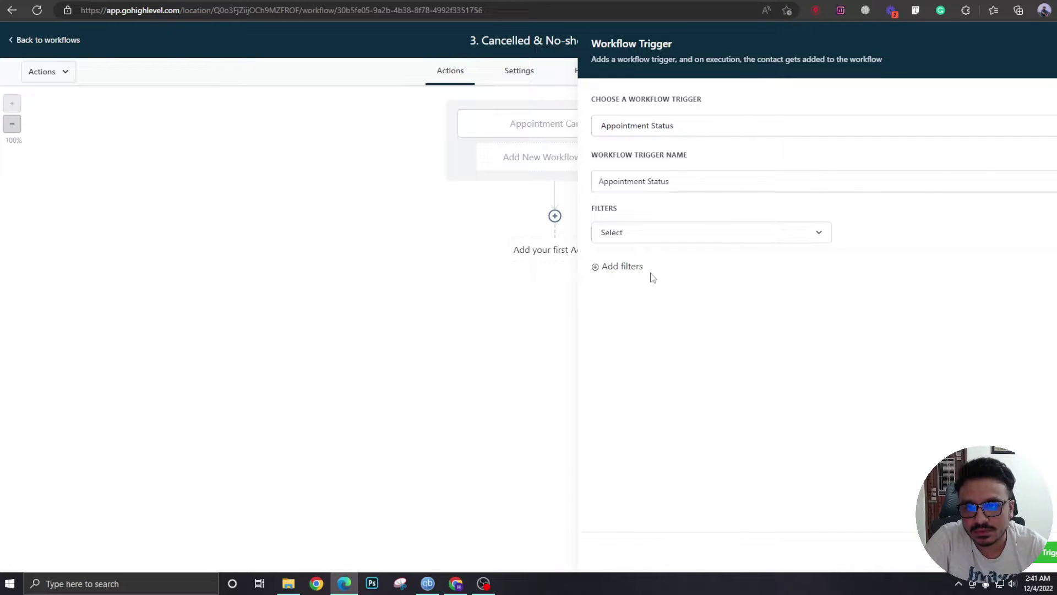
click(623, 240)
click(637, 353)
click(855, 239)
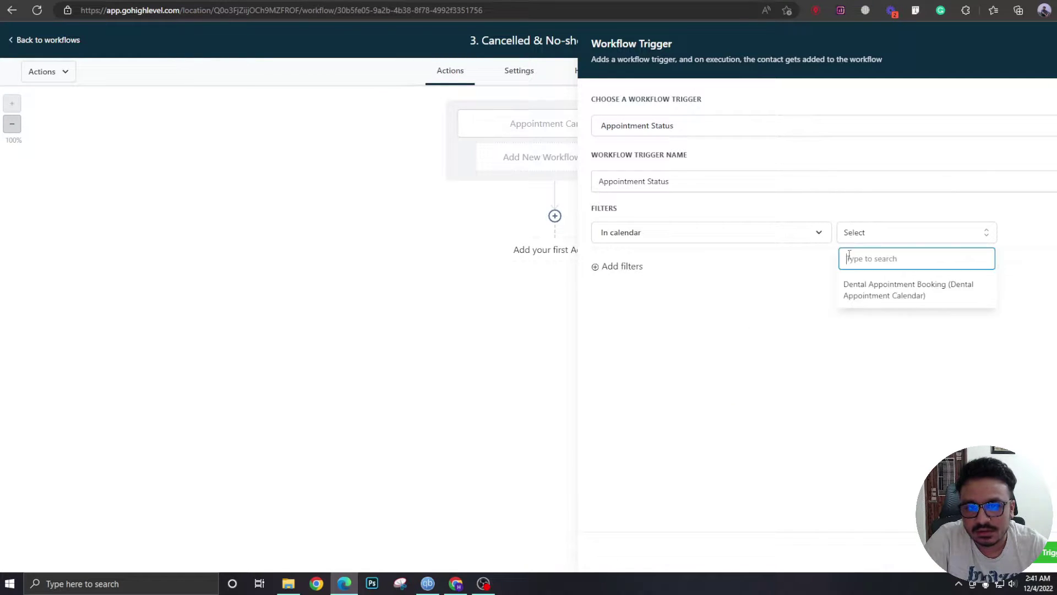
click(895, 292)
Step: Limit the second trigger to No-show appointment status and save it
click(638, 279)
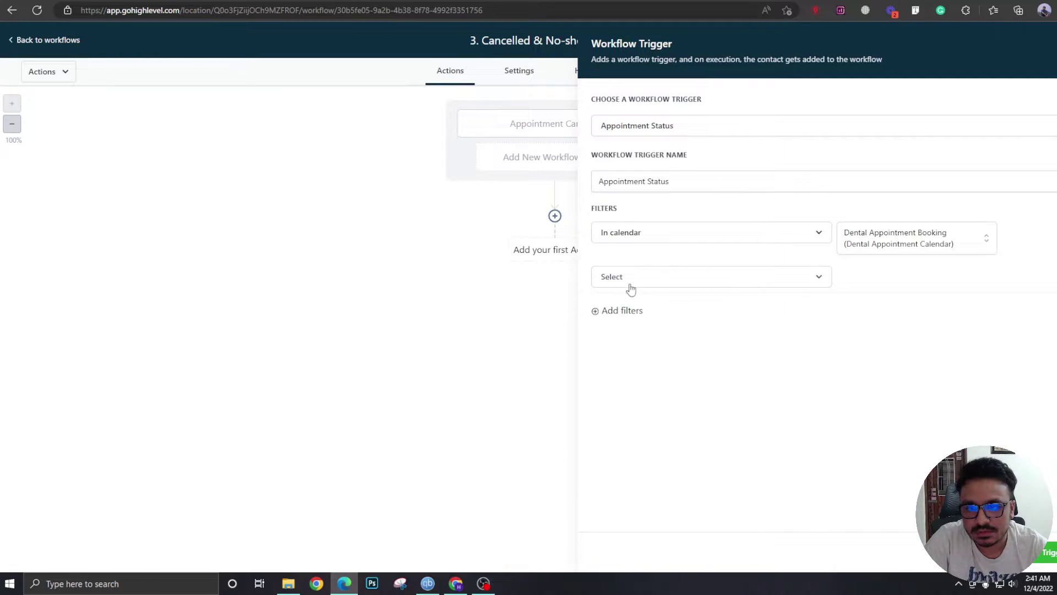
click(631, 278)
click(669, 356)
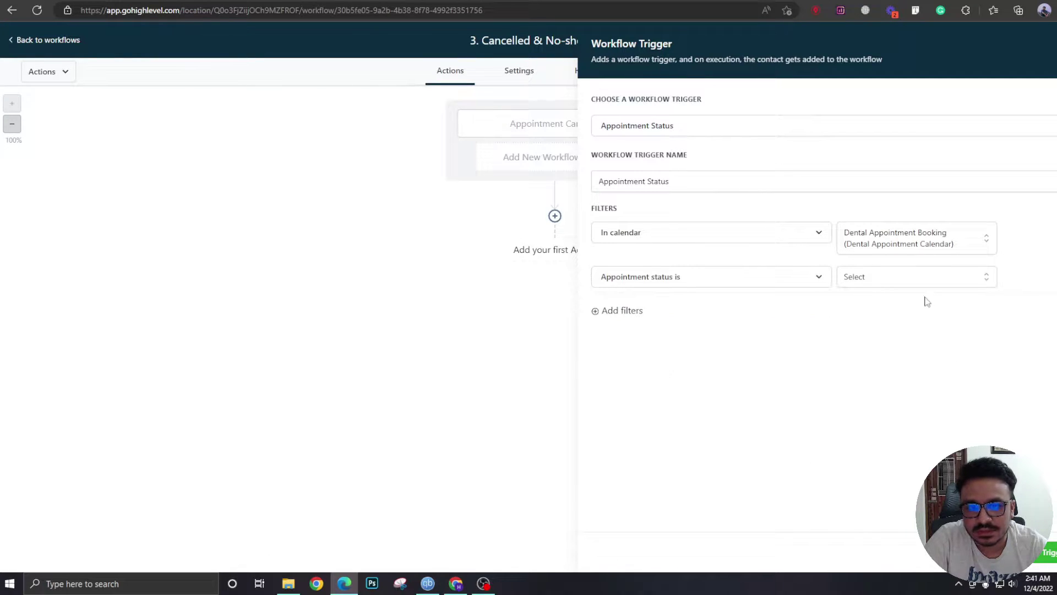
click(916, 277)
click(873, 414)
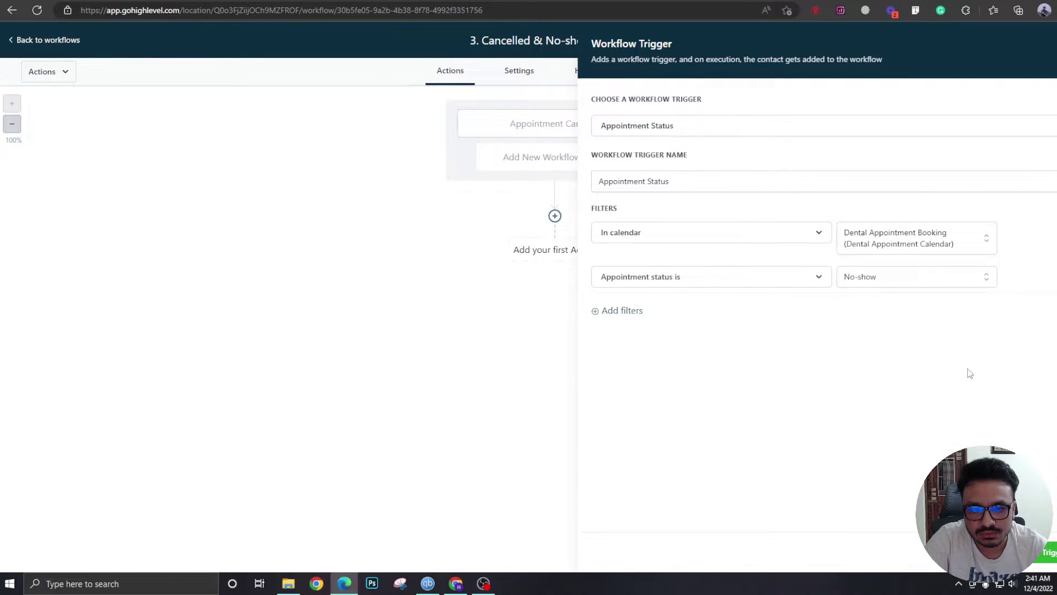
click(1051, 561)
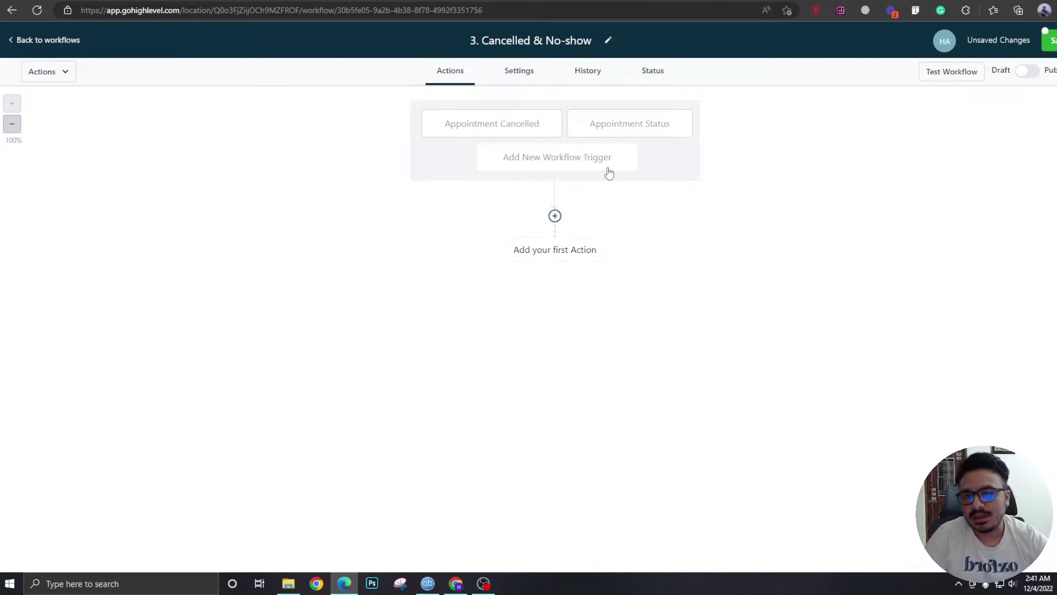
Step: Rename the second trigger to 'Appointment No-Show' and save it
click(616, 124)
click(655, 182)
double_click(655, 182)
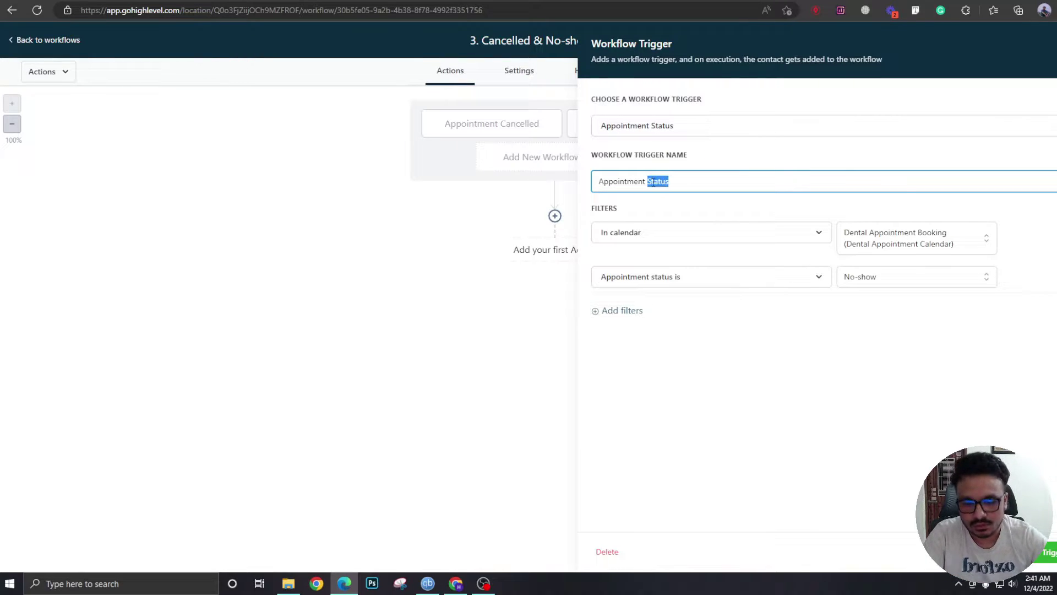
text(No-show)
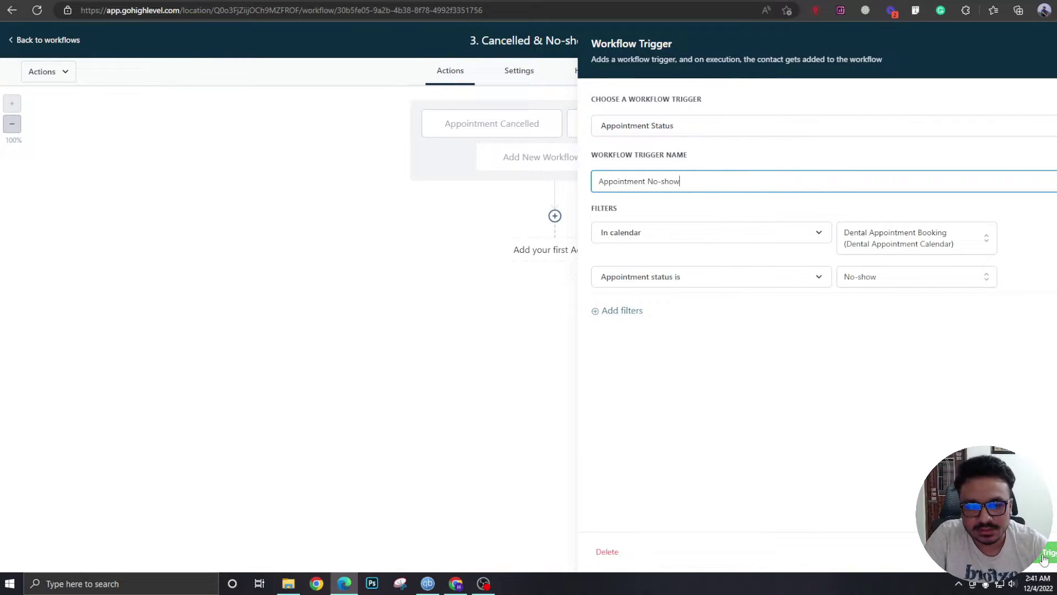
click(1044, 557)
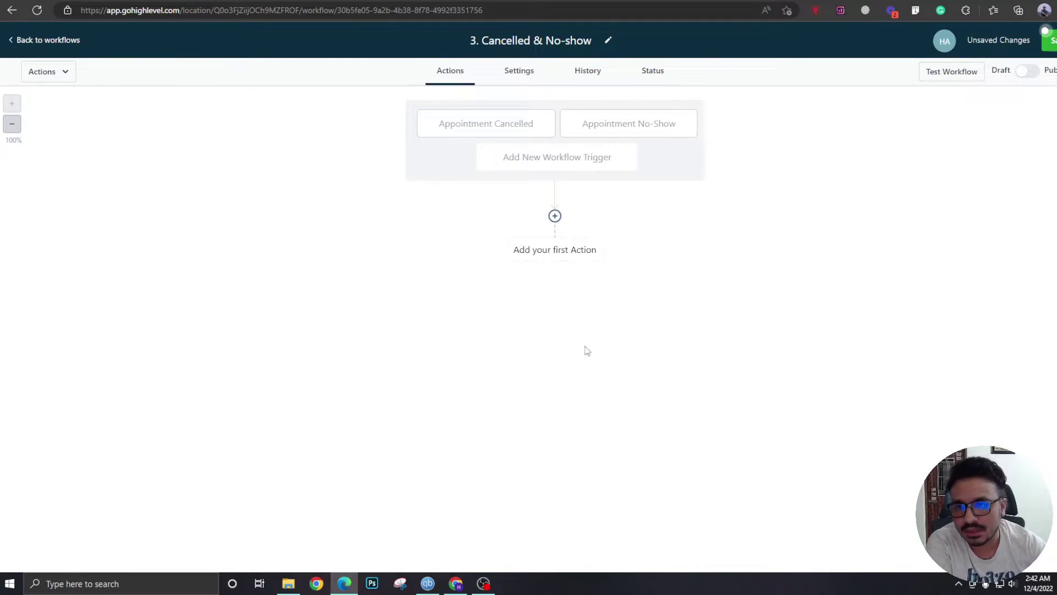
click(555, 217)
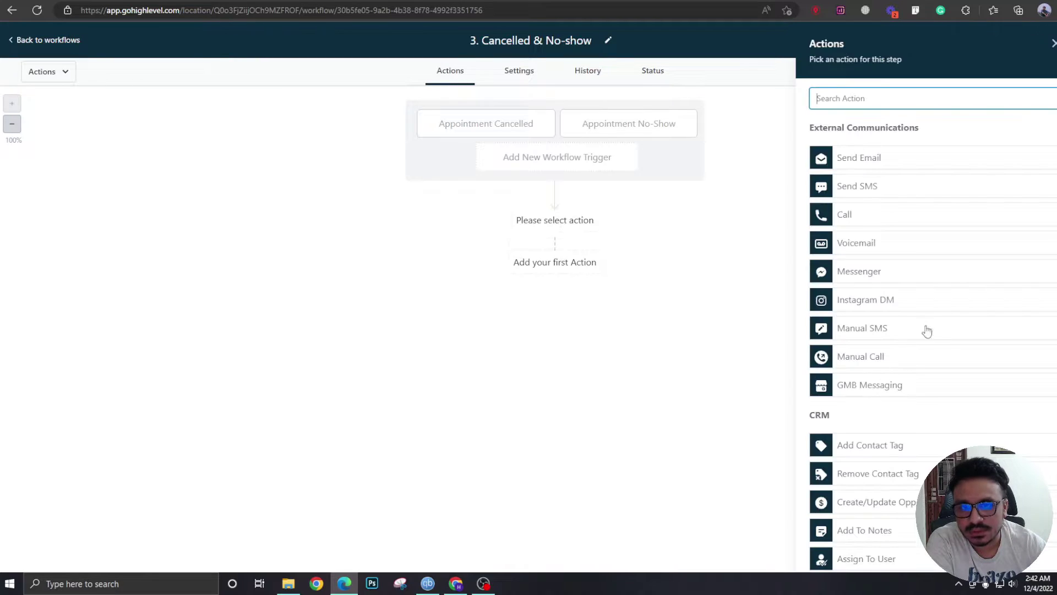
scroll(925, 331, down, 15)
click(851, 416)
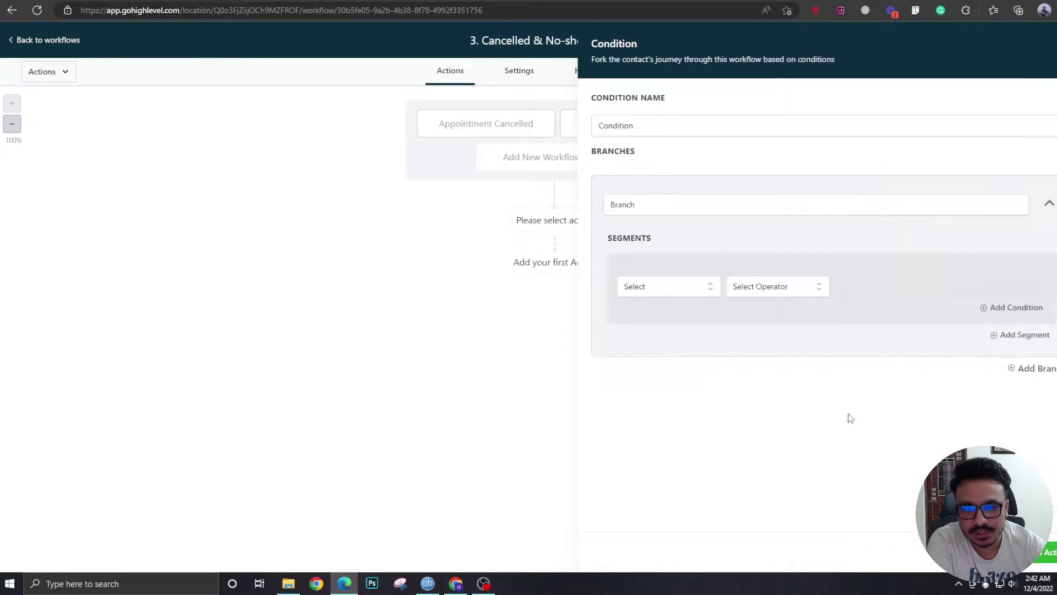
double_click(651, 204)
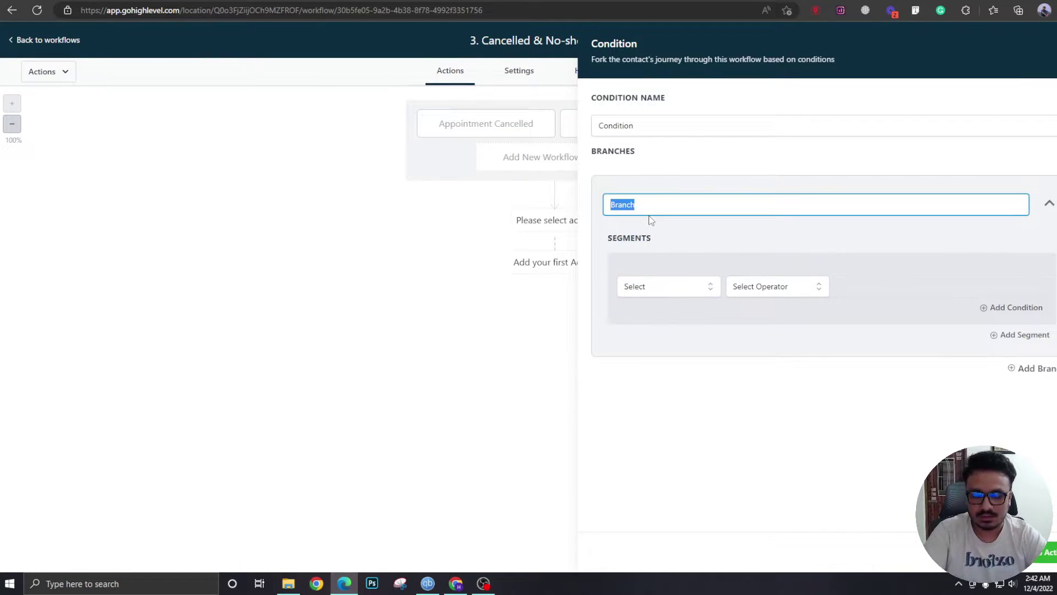
text(Cancelled?)
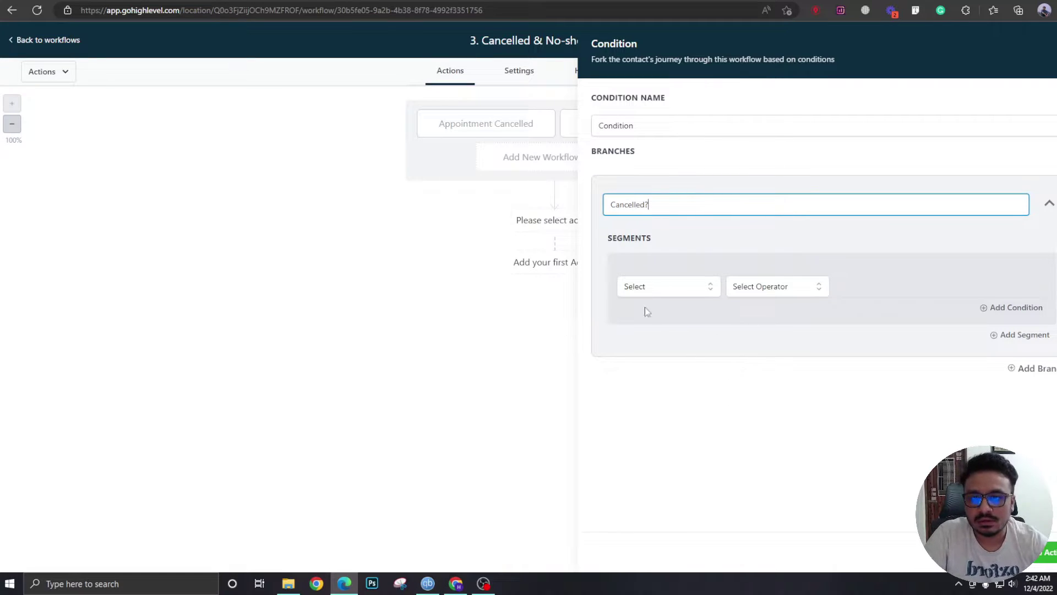
click(645, 290)
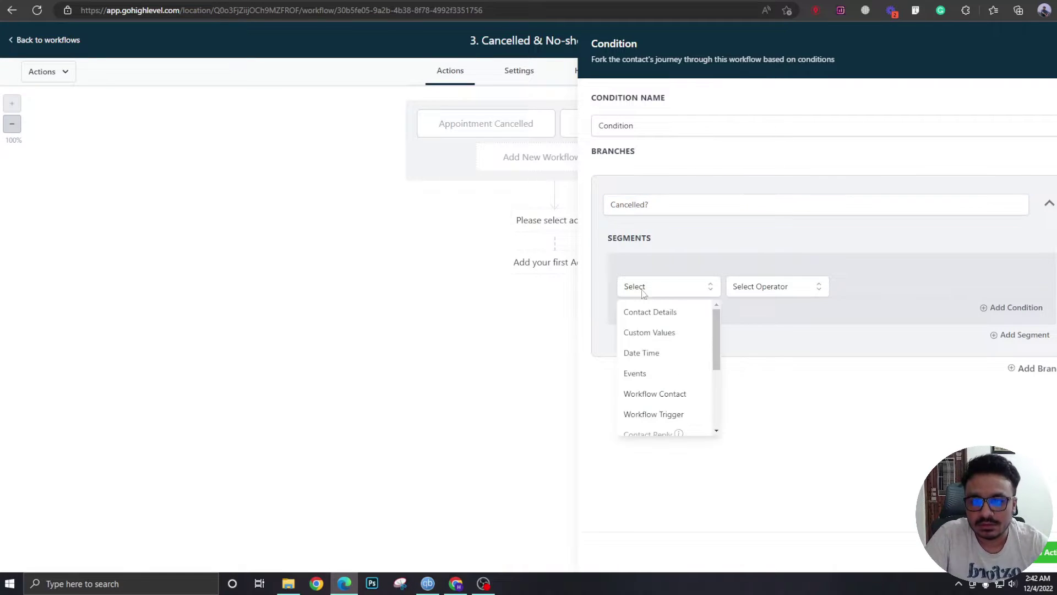
click(661, 414)
click(767, 285)
click(755, 315)
click(882, 286)
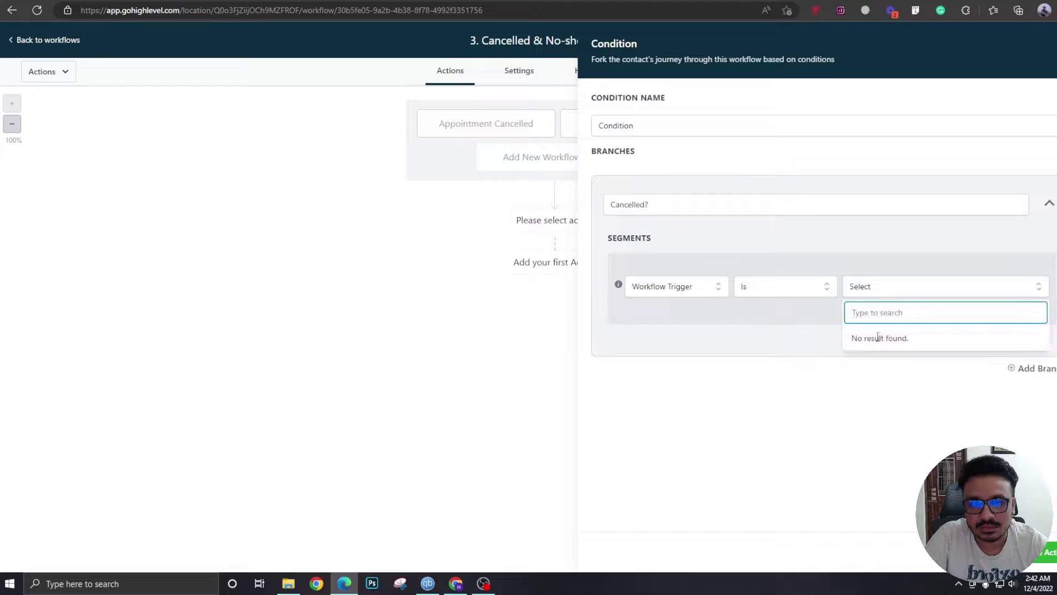
click(1039, 560)
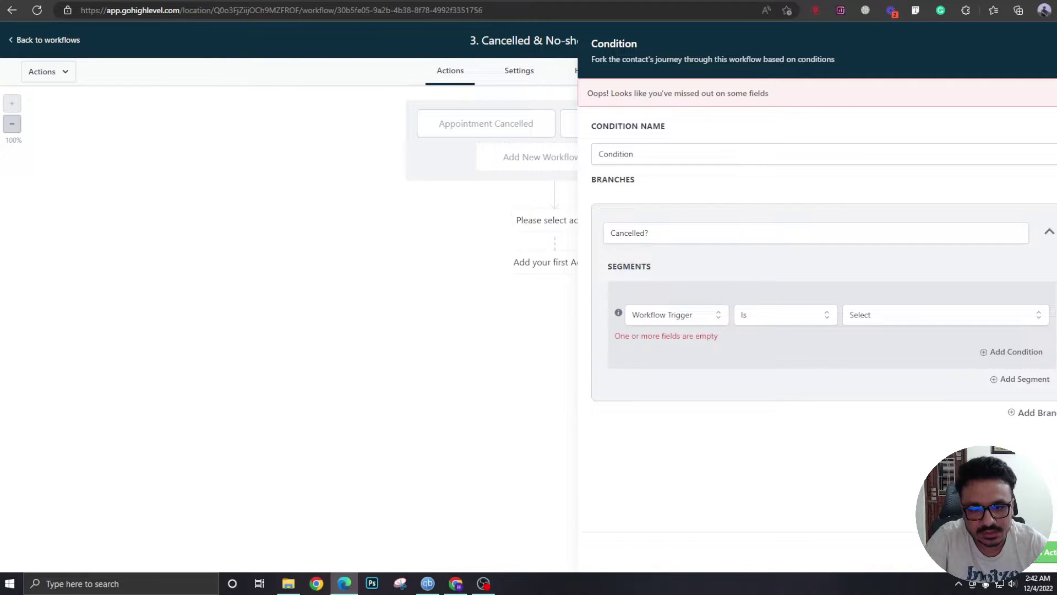
click(980, 552)
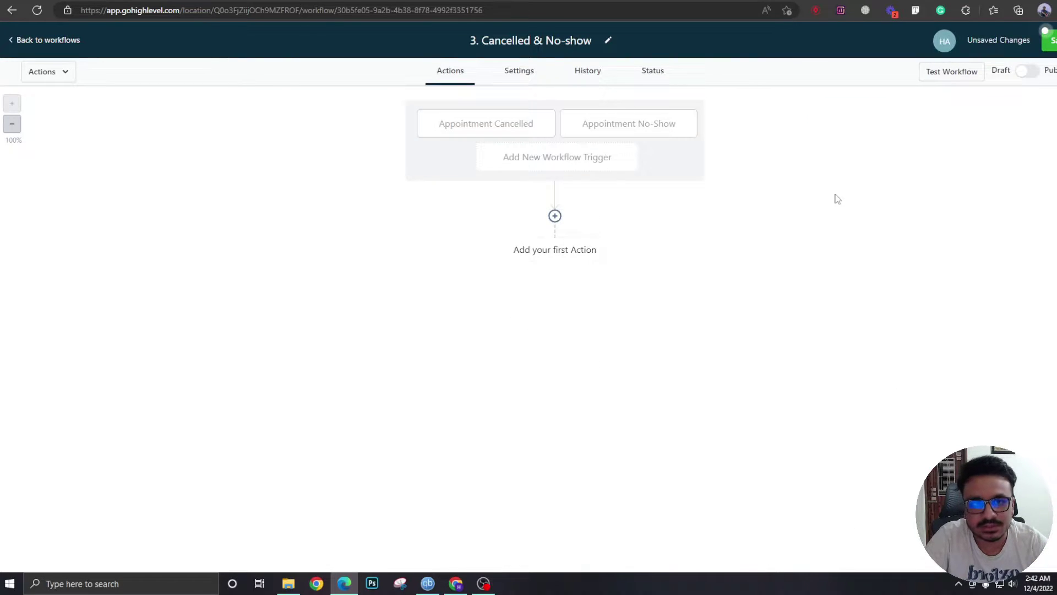
Step: Save the workflow and add an If / Else condition as the first action
click(1053, 39)
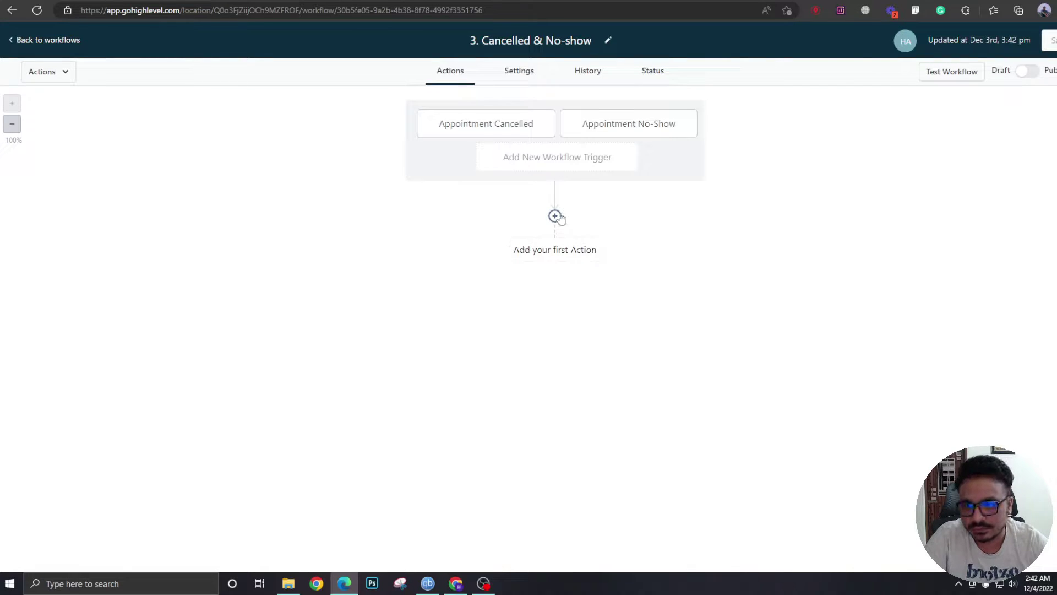
click(556, 216)
scroll(881, 248, down, 20)
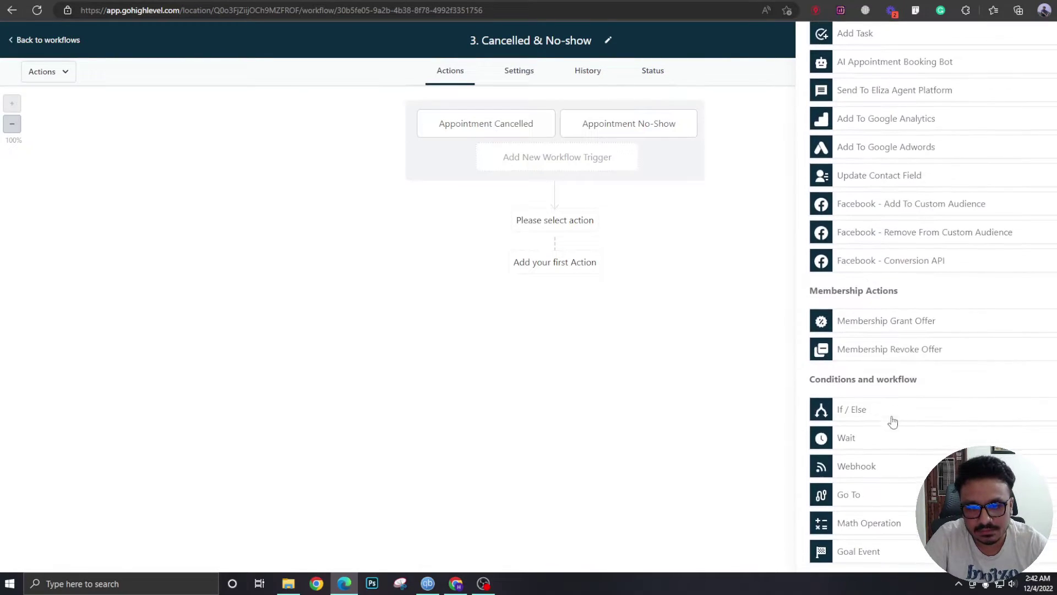
click(882, 418)
Step: Name the first branch 'Cancelled?' with condition Workflow Trigger Is Appointment Cancelled
click(656, 206)
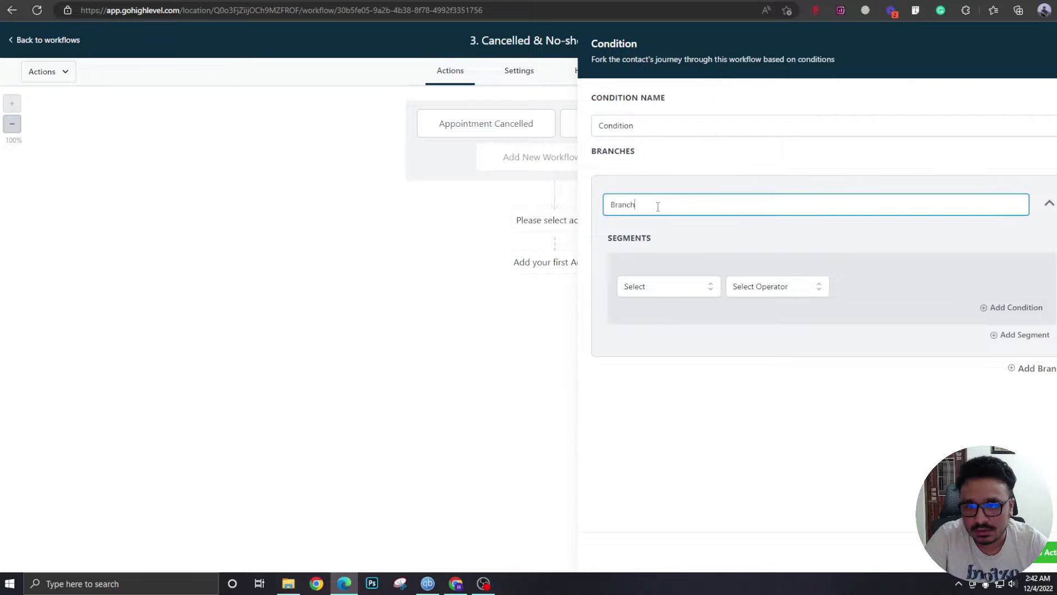
double_click(661, 205)
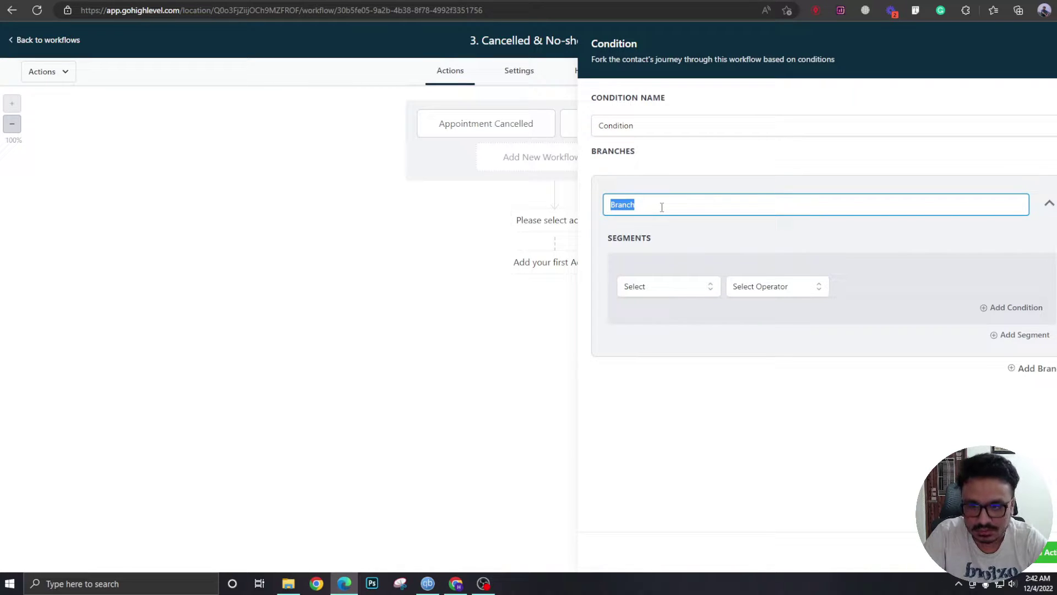
text(Can)
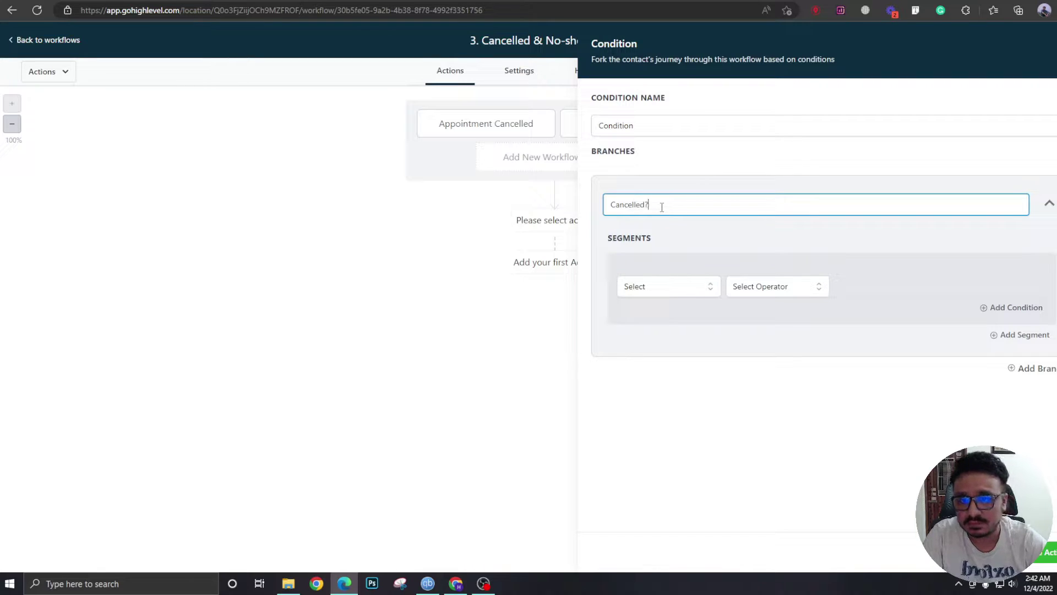
click(668, 286)
click(672, 410)
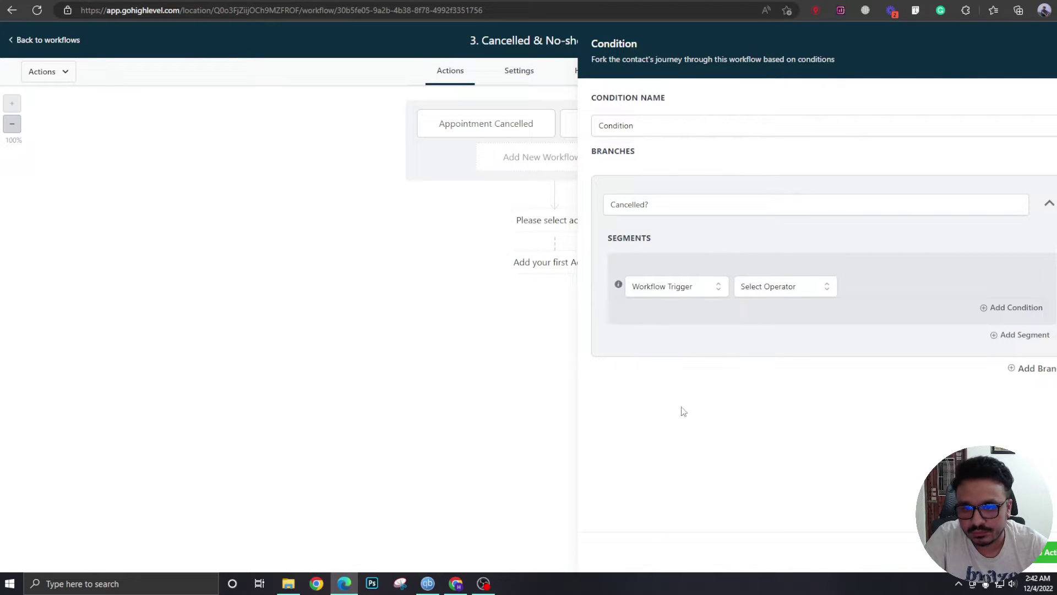
click(797, 288)
click(765, 310)
click(868, 292)
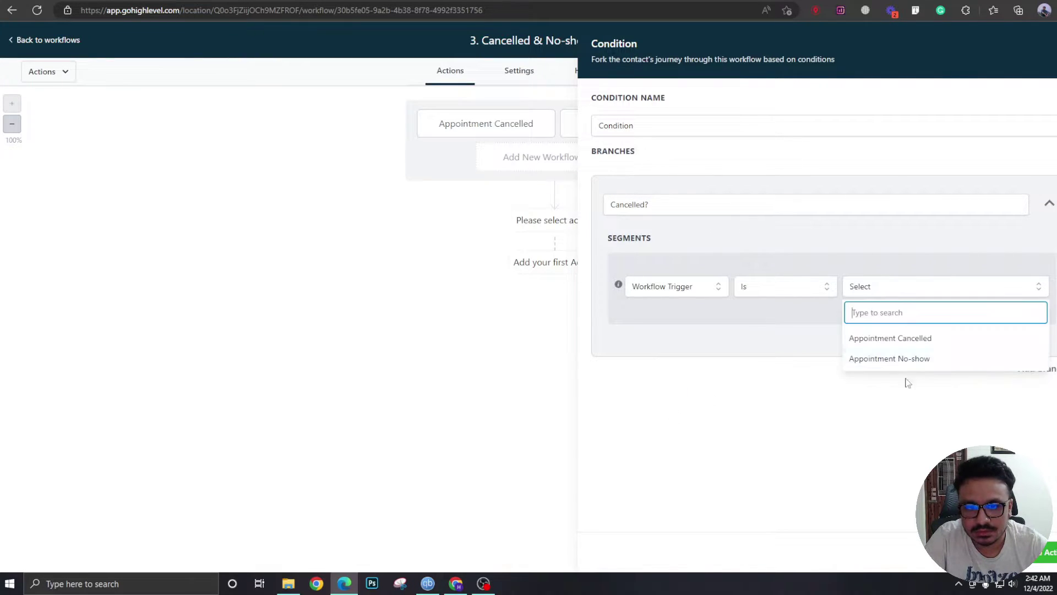
click(903, 339)
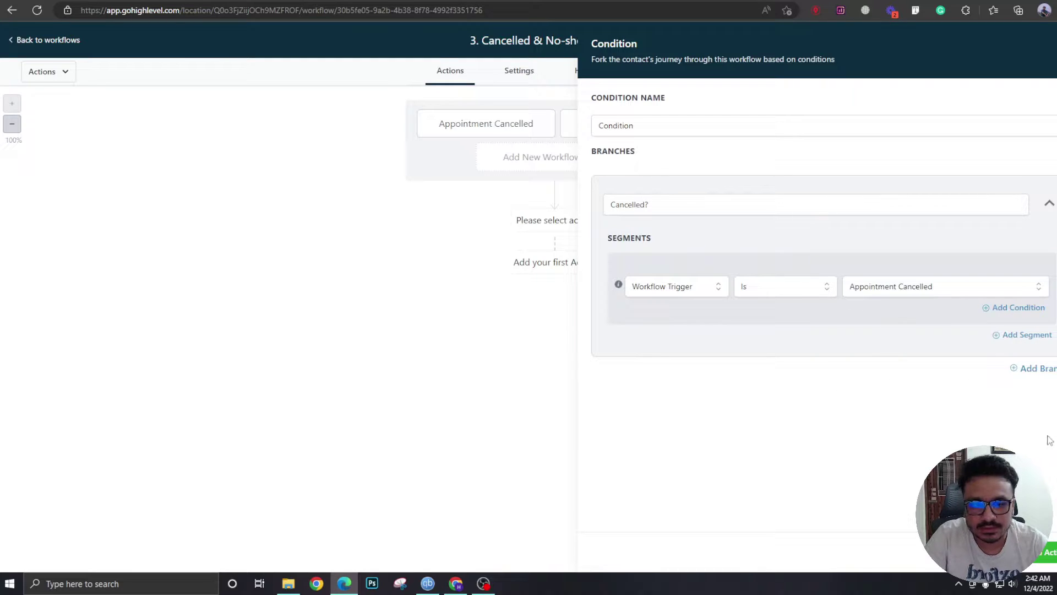
Step: Add a 'No-show' branch with condition Workflow Trigger Is Appointment No-show
click(1039, 370)
click(676, 405)
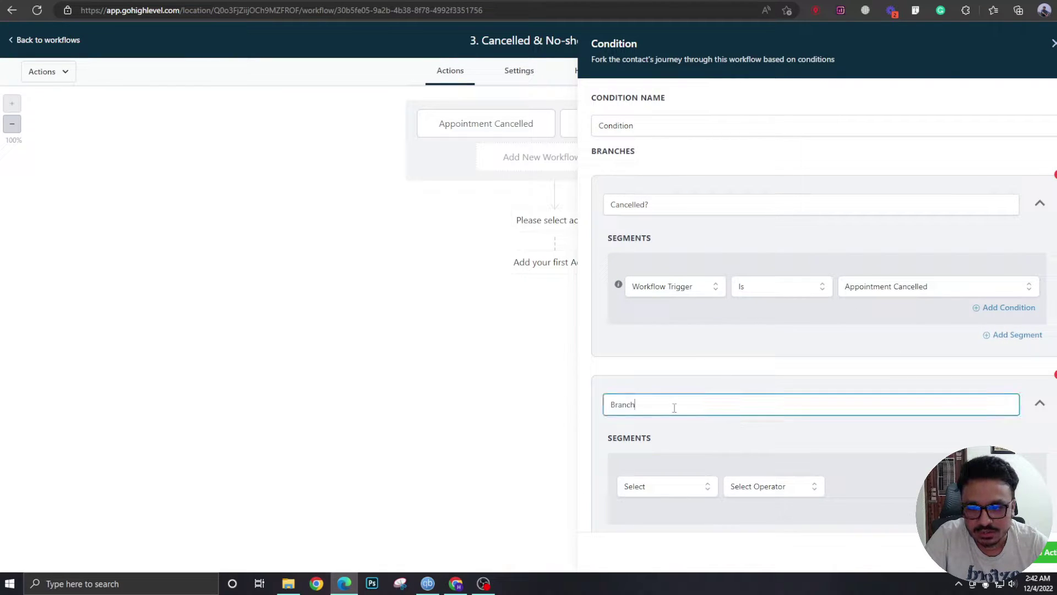
double_click(675, 406)
text(Nop)
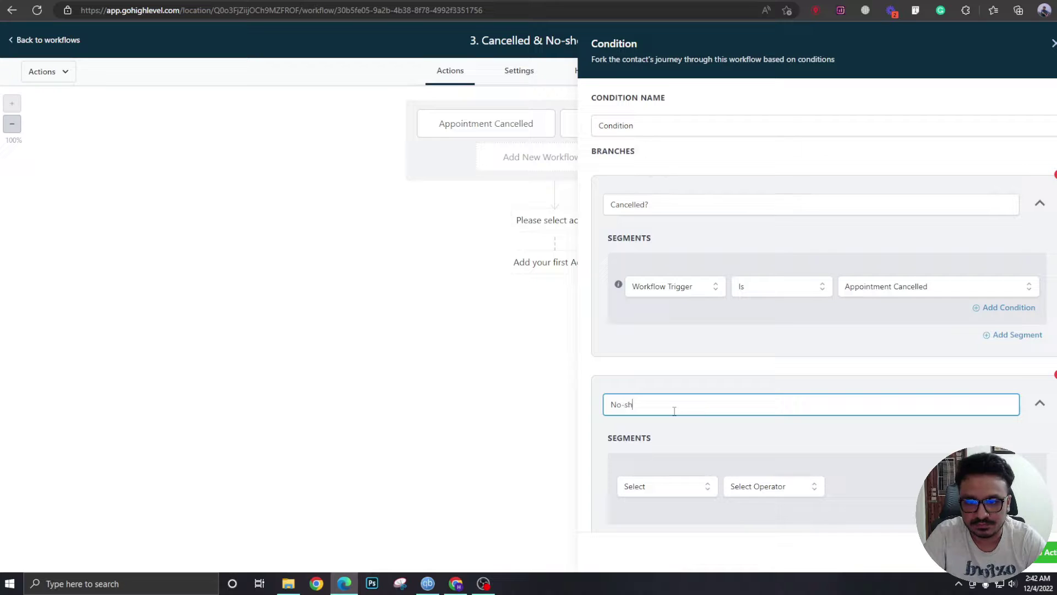
scroll(658, 375, down, 1)
click(670, 432)
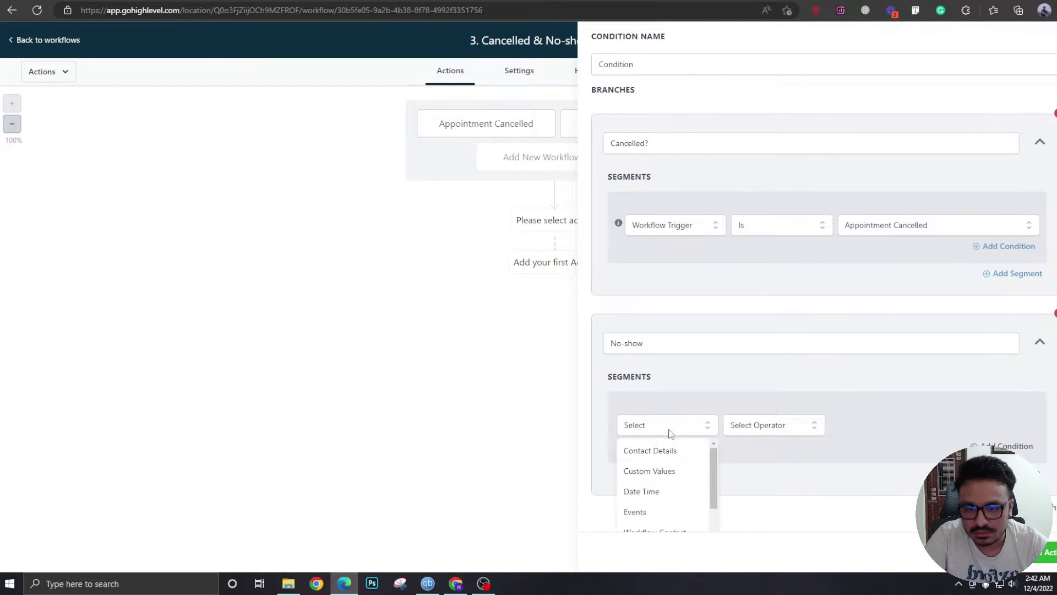
scroll(703, 390, down, 1)
click(677, 510)
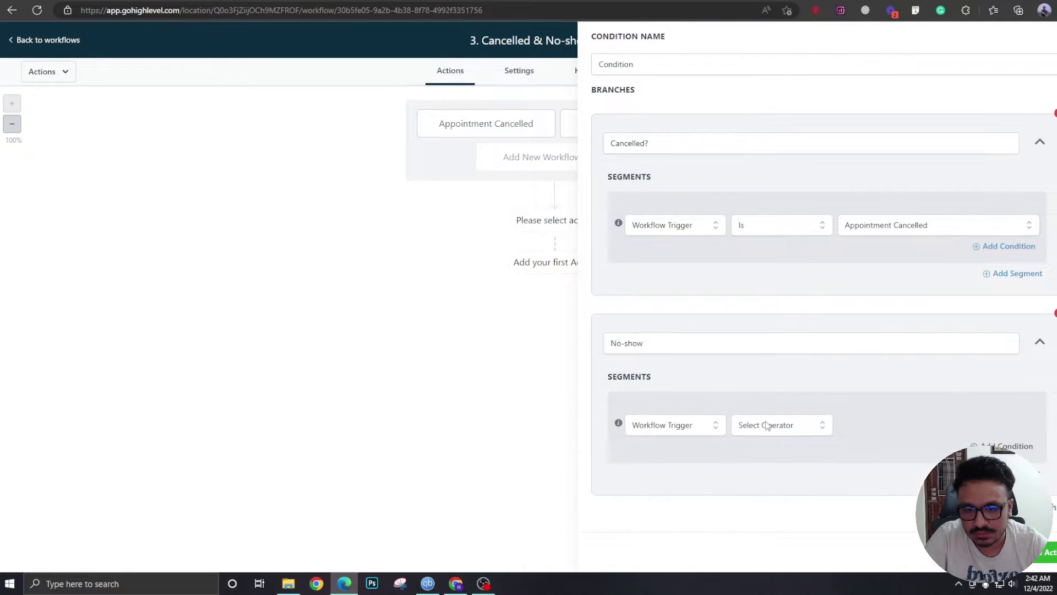
click(773, 430)
click(771, 451)
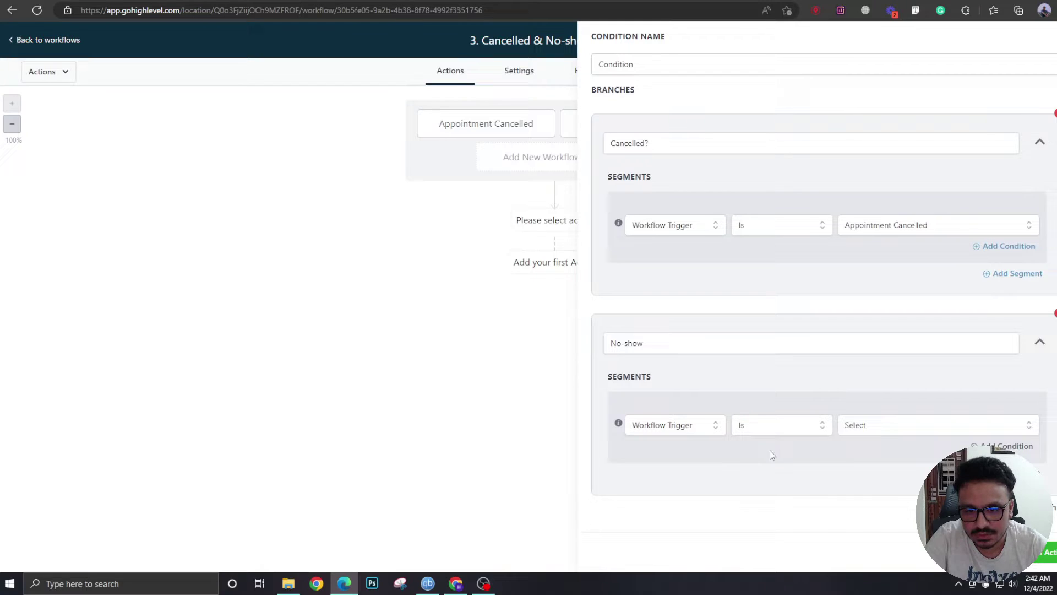
click(875, 435)
click(870, 498)
Step: Save the condition, review its Cancelled?, No-Show and None branches, then add a step under Cancelled?
click(1048, 552)
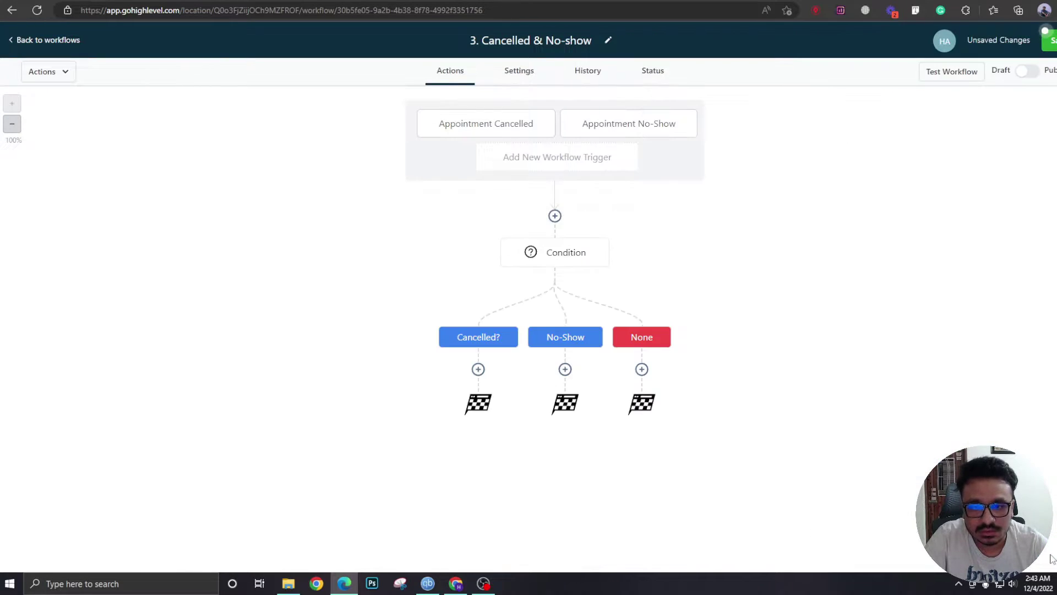
click(571, 261)
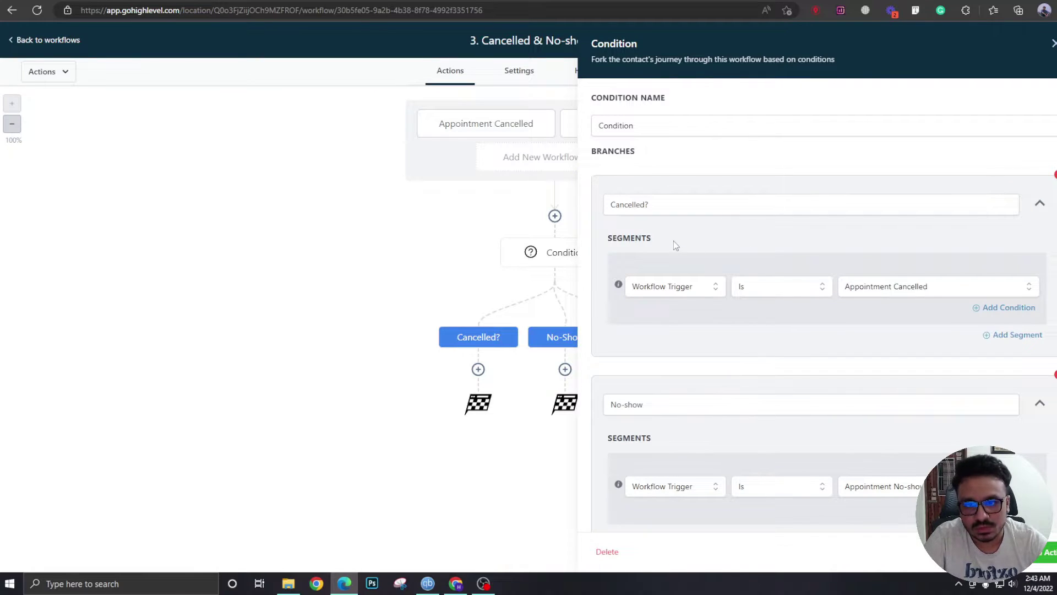
scroll(675, 245, down, 1)
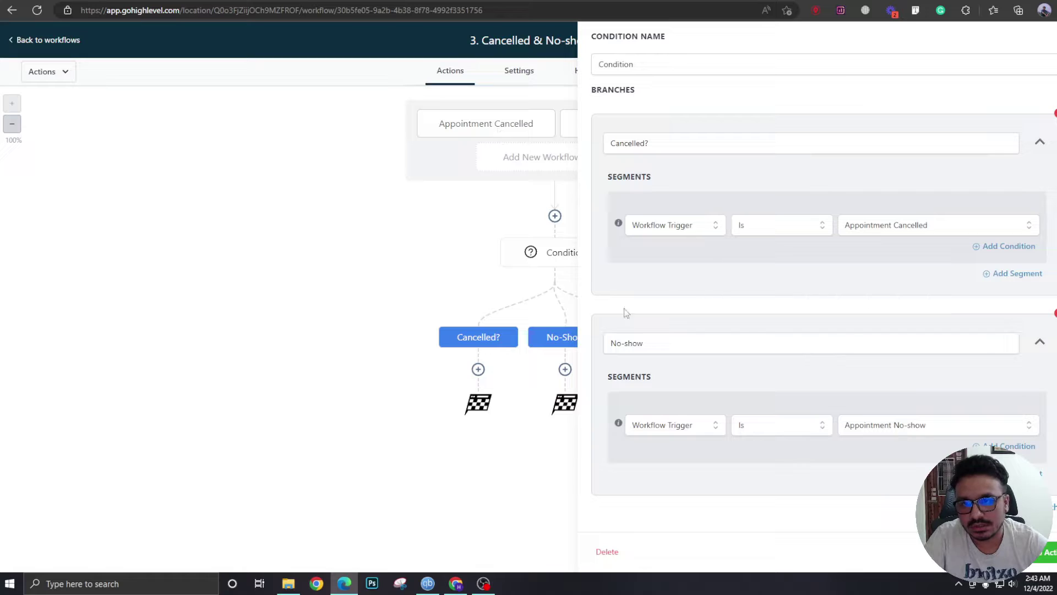
scroll(915, 359, up, 1)
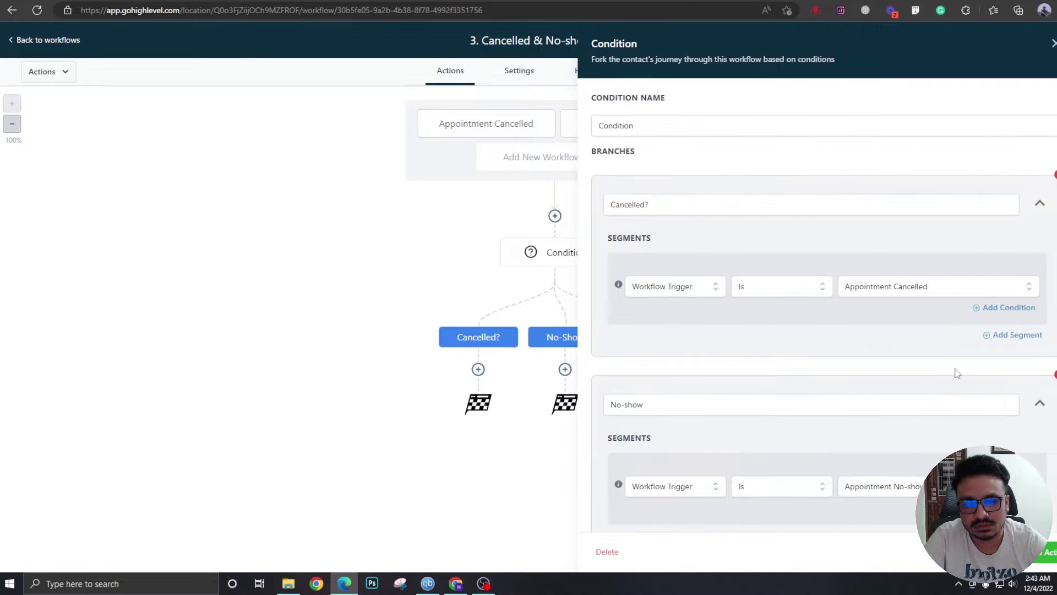
click(1051, 555)
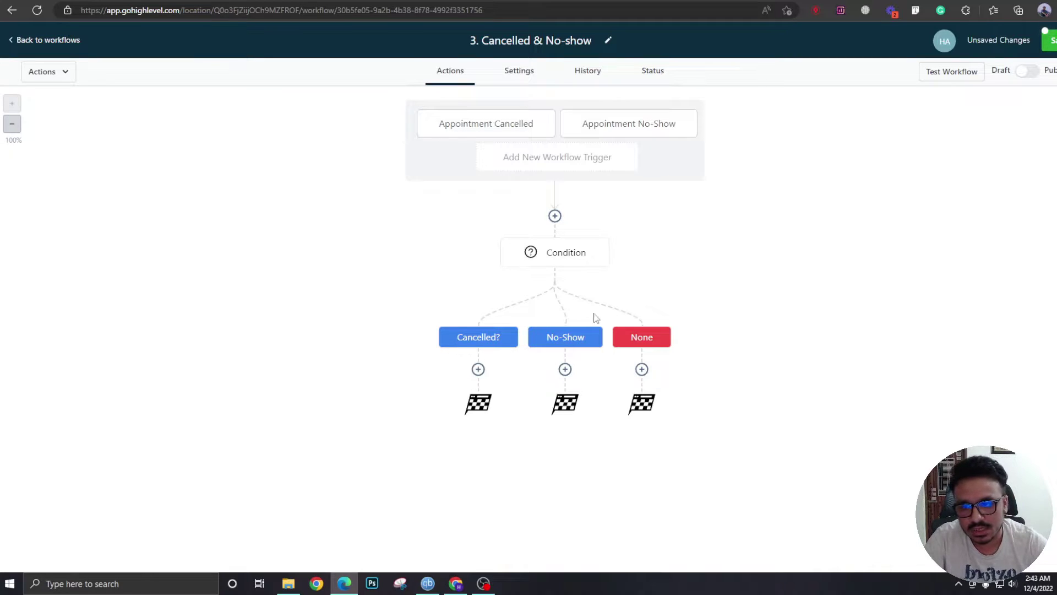
click(478, 370)
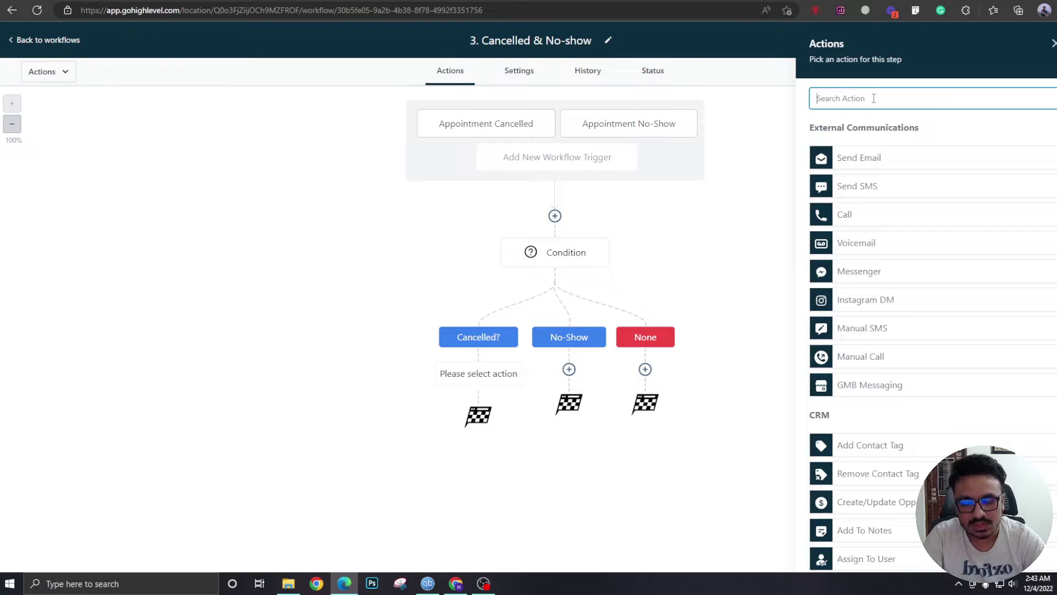
Step: Add a Create/Update Opportunity action named 'Move To Cancelled'
text(u)
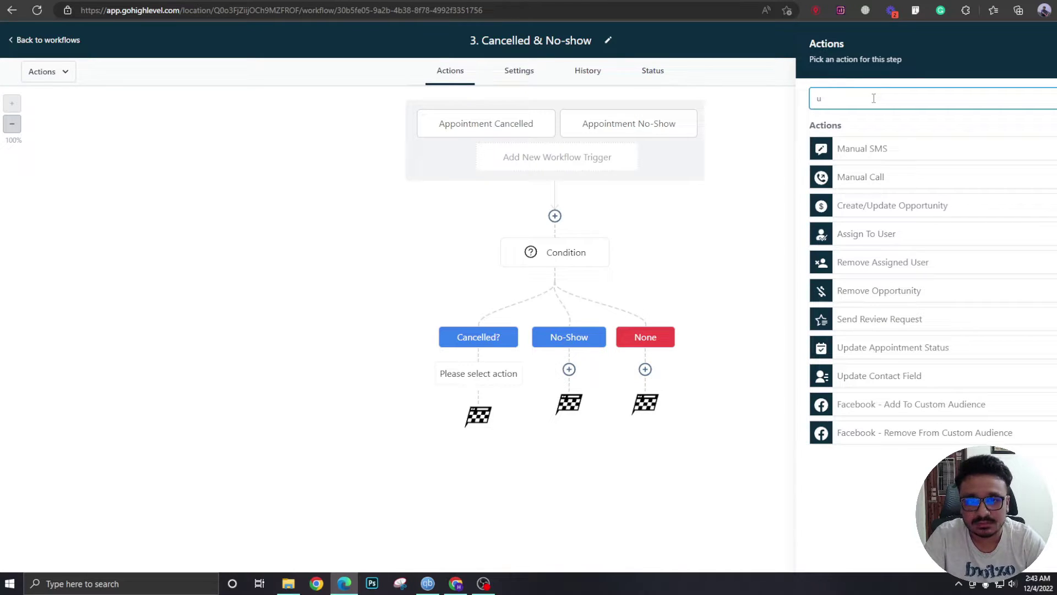
key(BackSpace)
text(up)
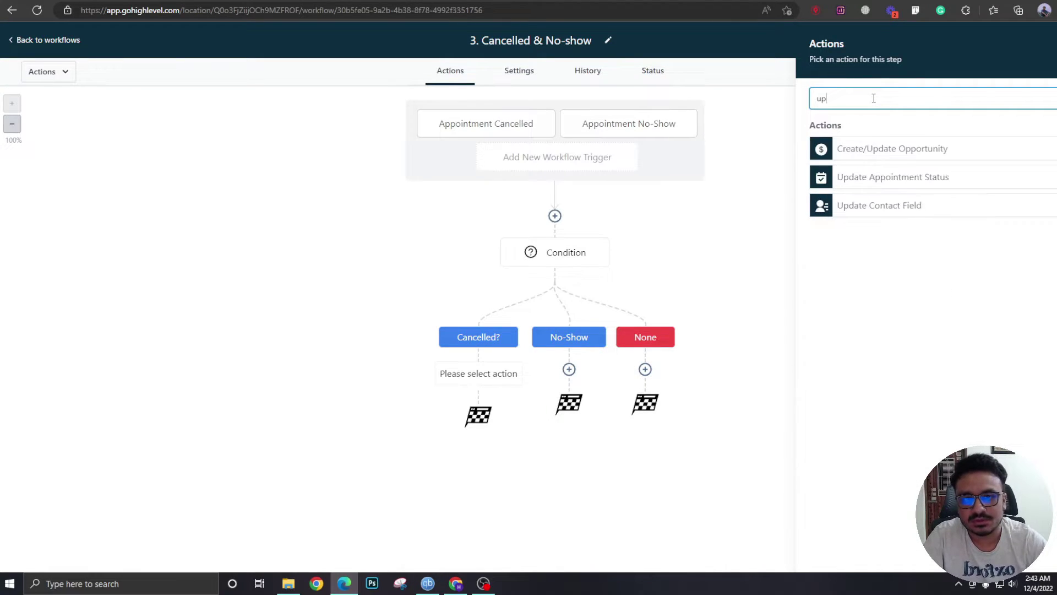
click(923, 158)
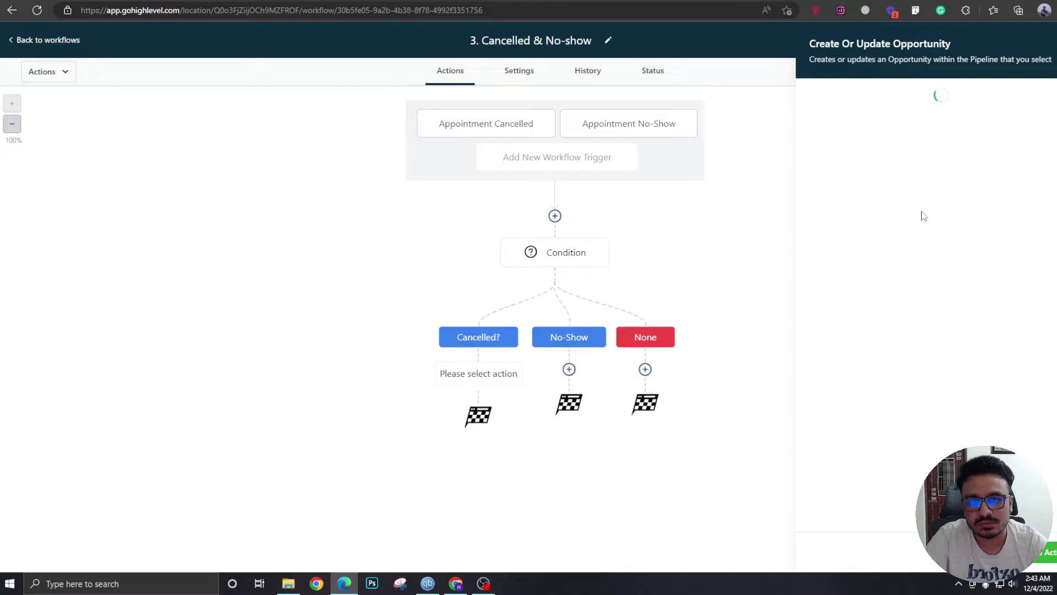
triple_click(891, 122)
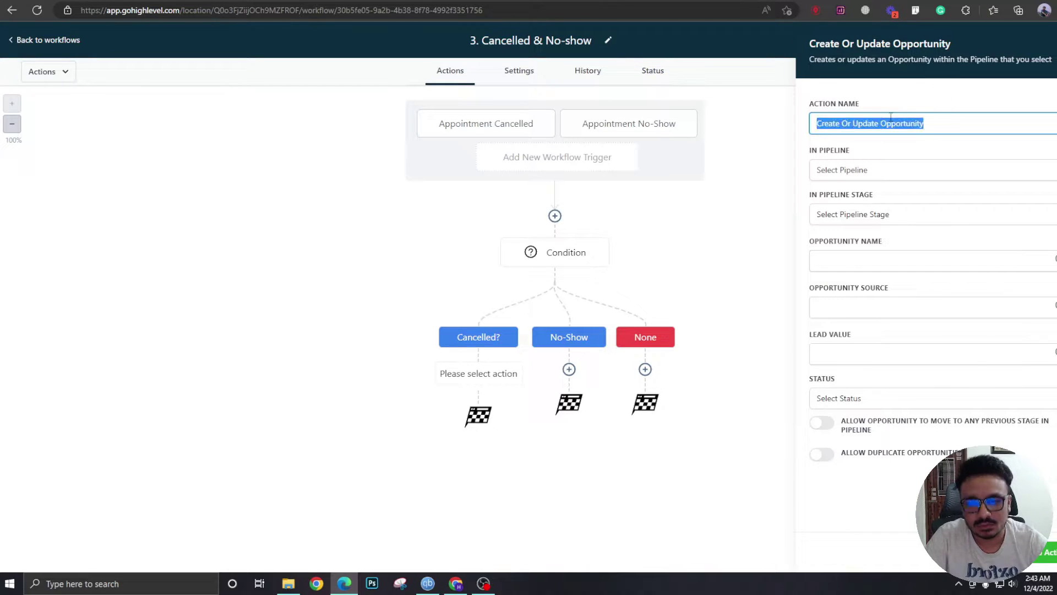
text(Move To Cancelled)
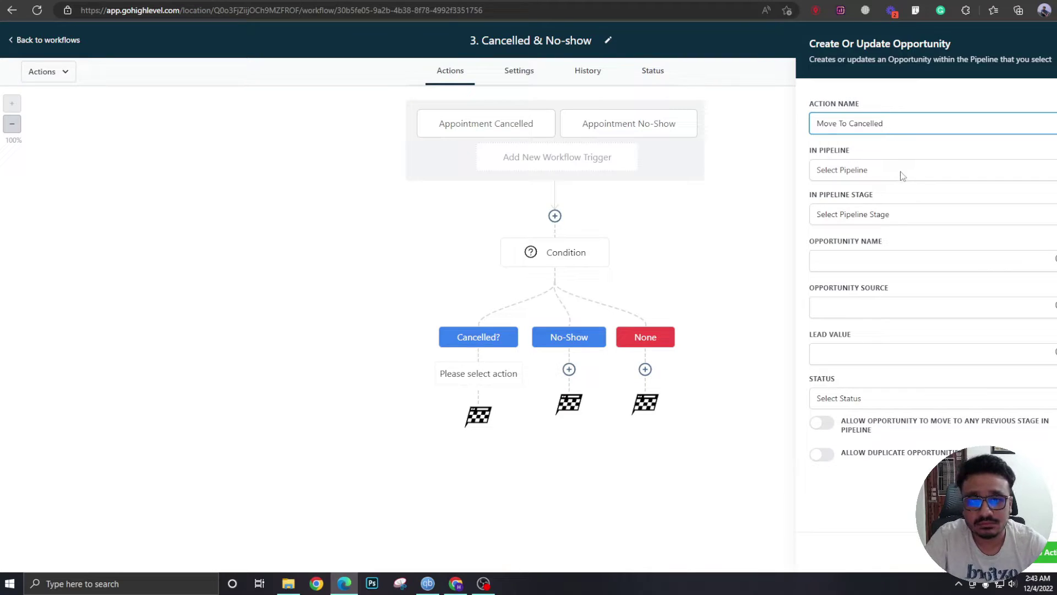
Step: Set Main Pipeline, stage Cancelled, Opportunity Name to the contact's full name, and save
click(902, 175)
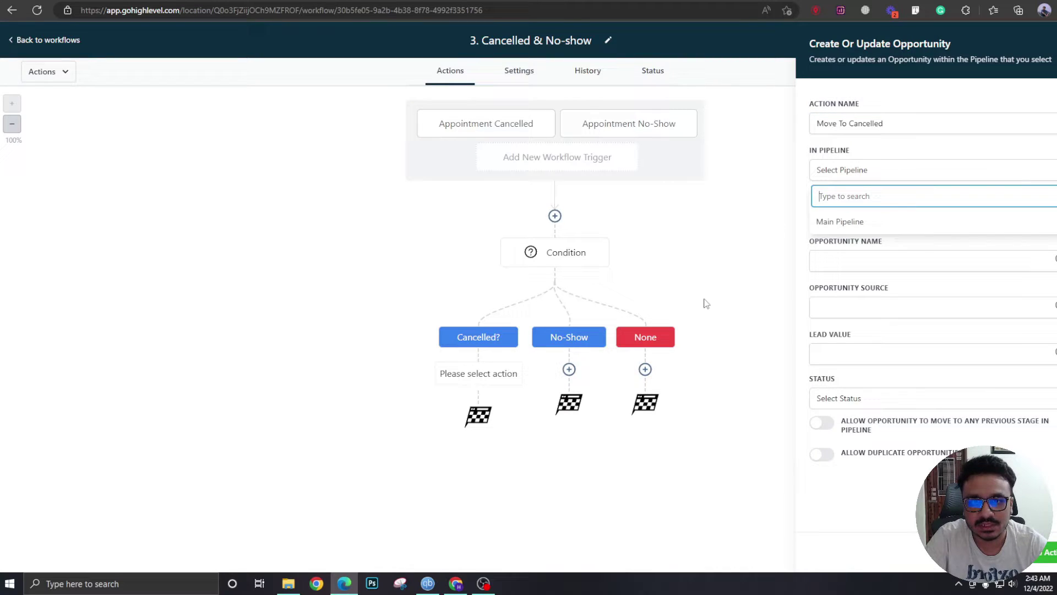
click(897, 223)
click(853, 214)
click(862, 306)
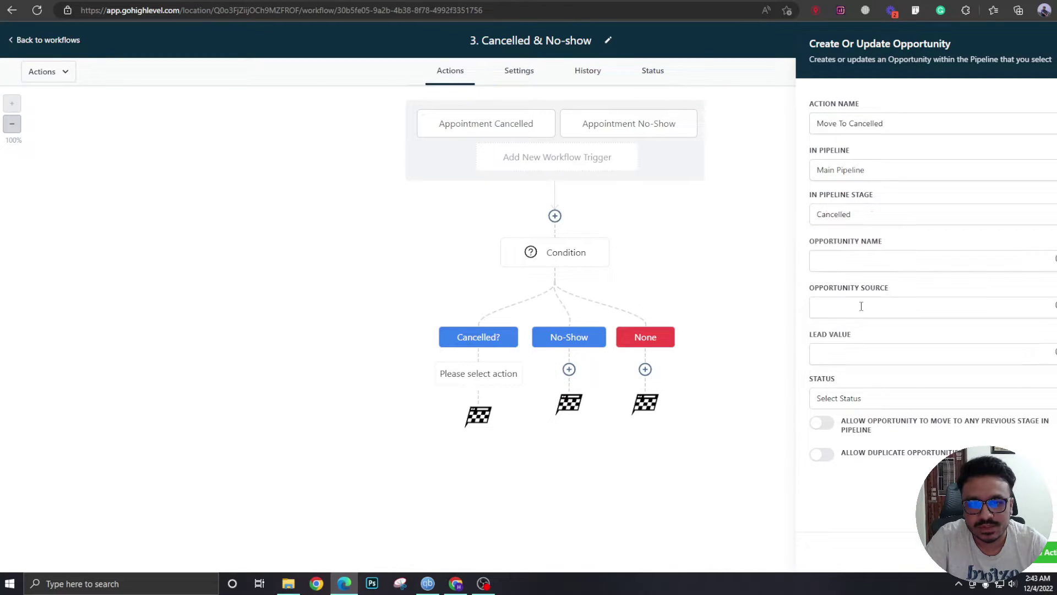
click(1054, 259)
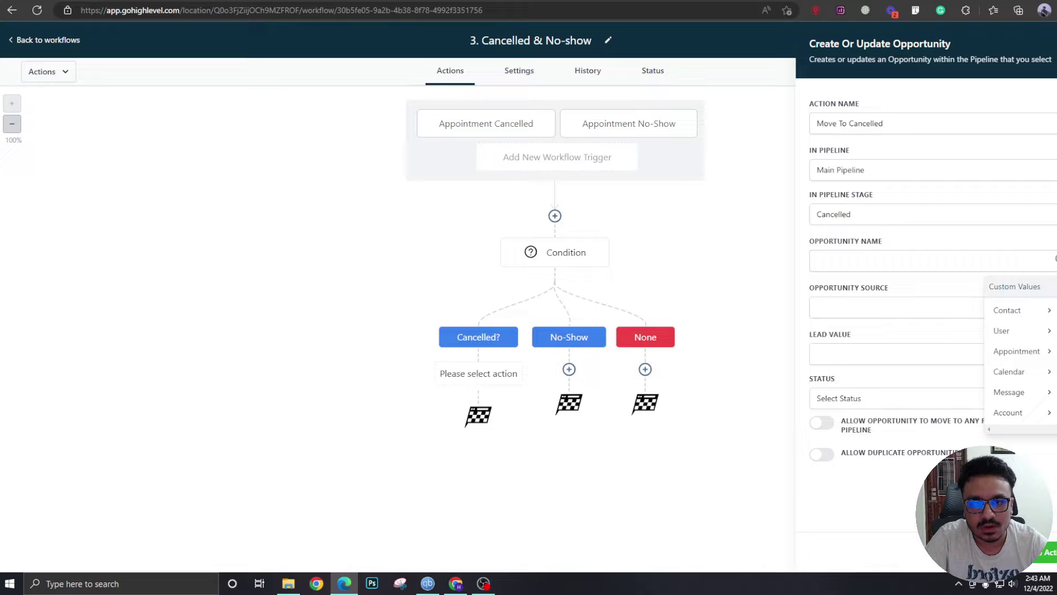
click(1028, 309)
click(1021, 307)
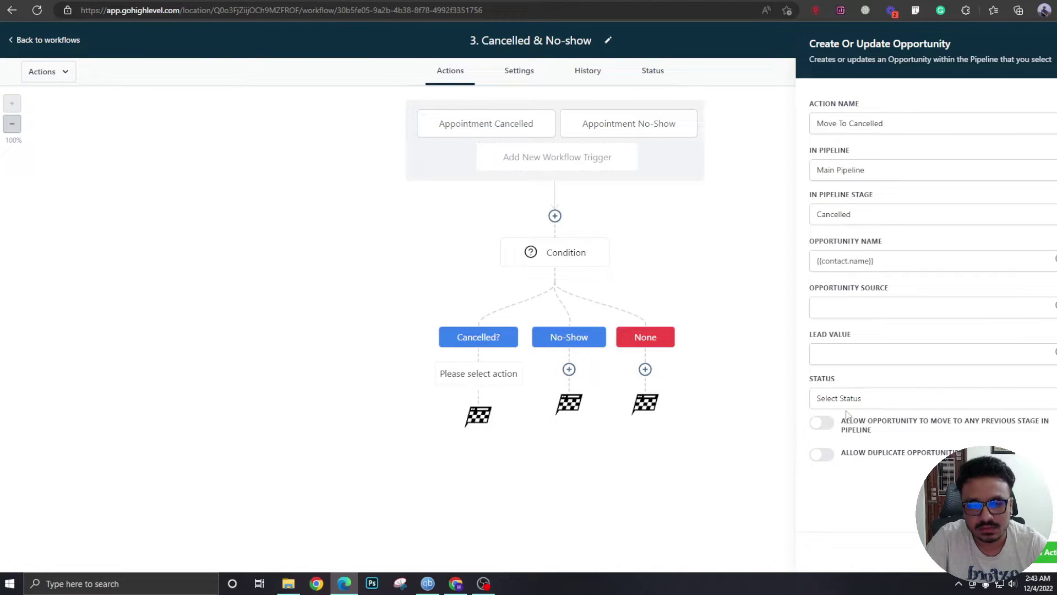
click(1040, 556)
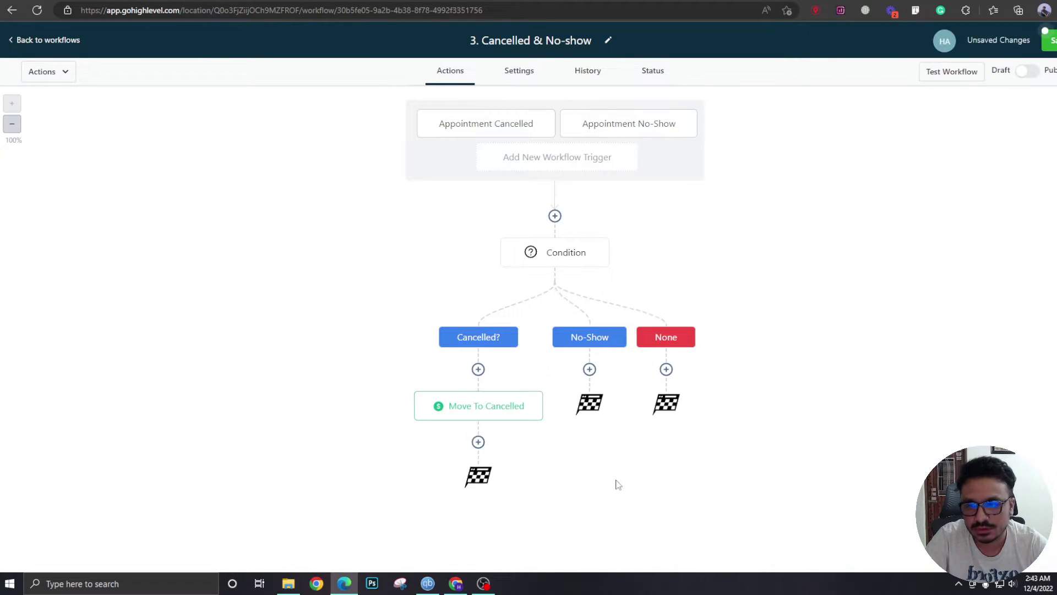
Step: Add a Create/Update Opportunity action under No-Show using Main Pipeline's No-Show stage
click(590, 369)
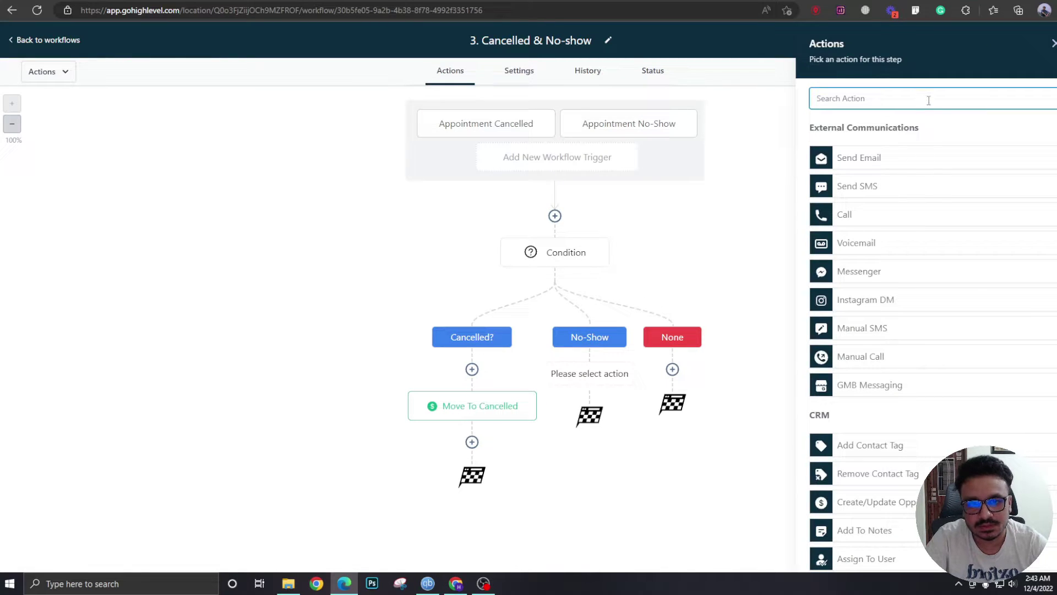
scroll(959, 342, down, 3)
click(903, 421)
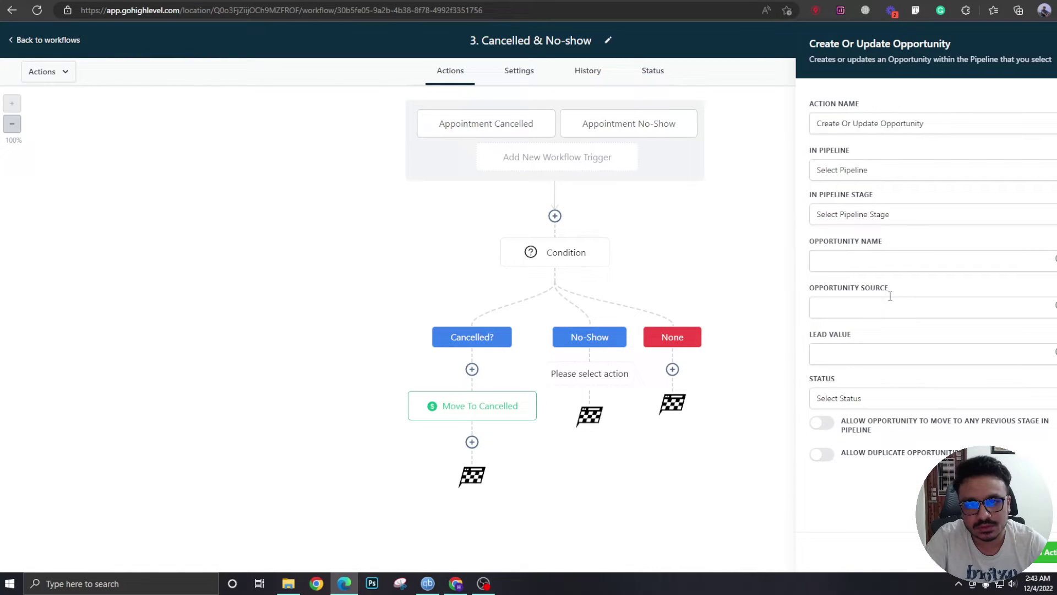
click(870, 171)
click(863, 219)
click(862, 218)
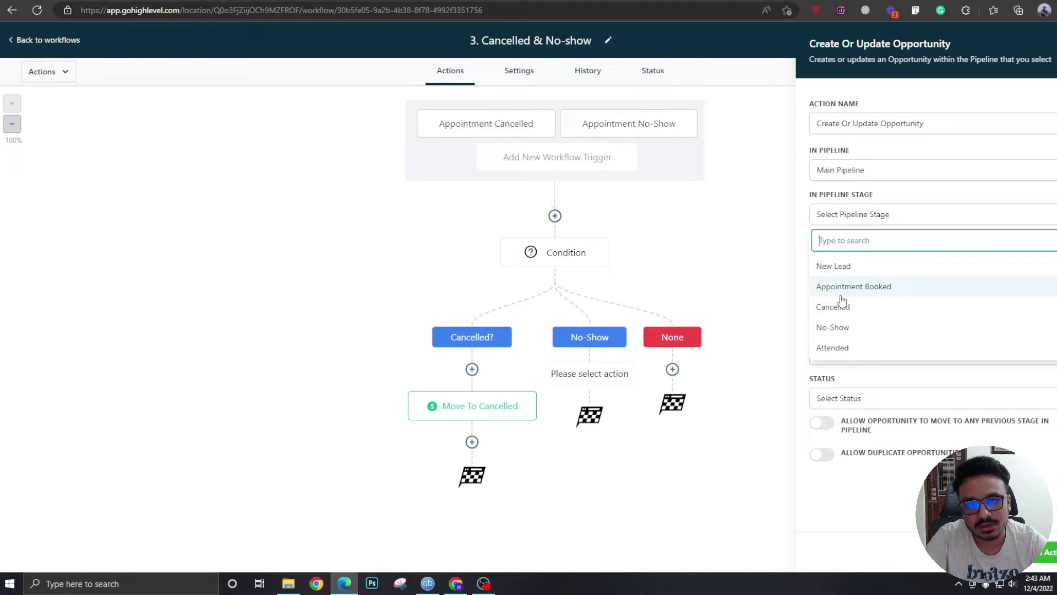
click(836, 328)
Step: Rename the action 'Move To No-Show', save it, and save the workflow
click(870, 172)
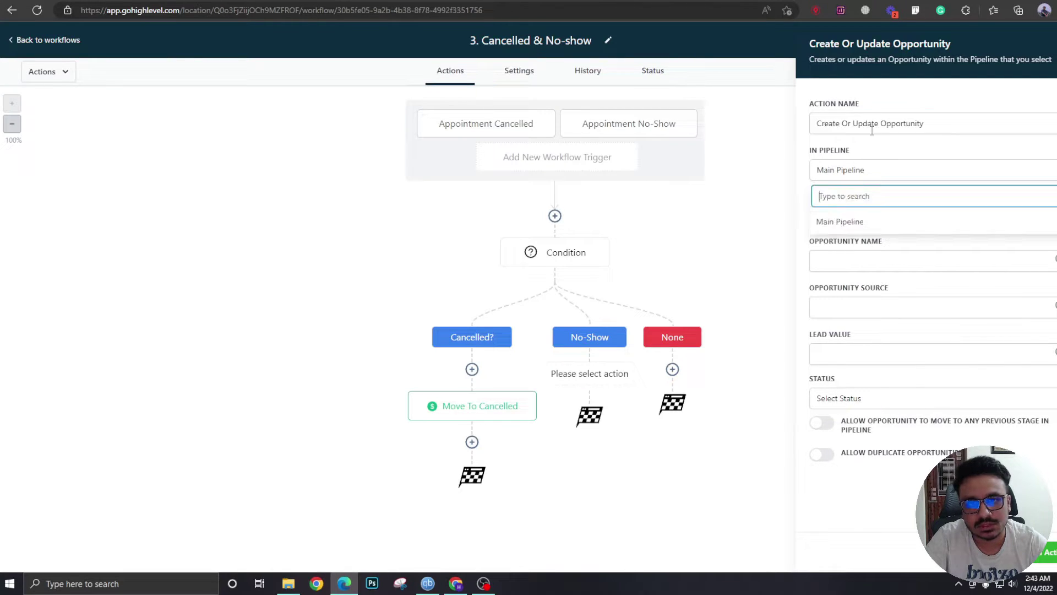
triple_click(872, 128)
text(Move To No-show)
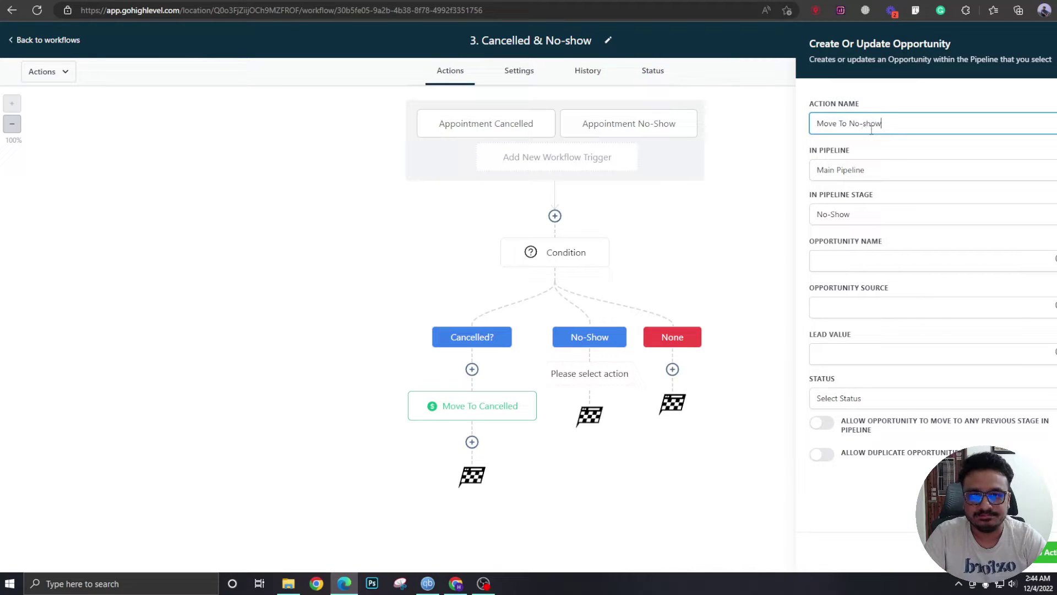
click(1049, 554)
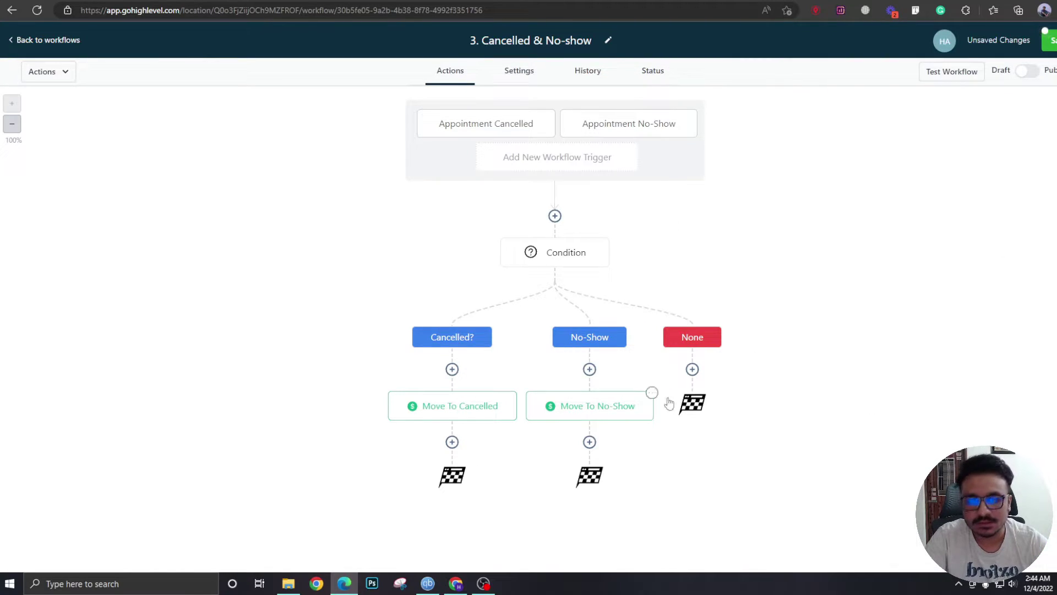
click(1052, 51)
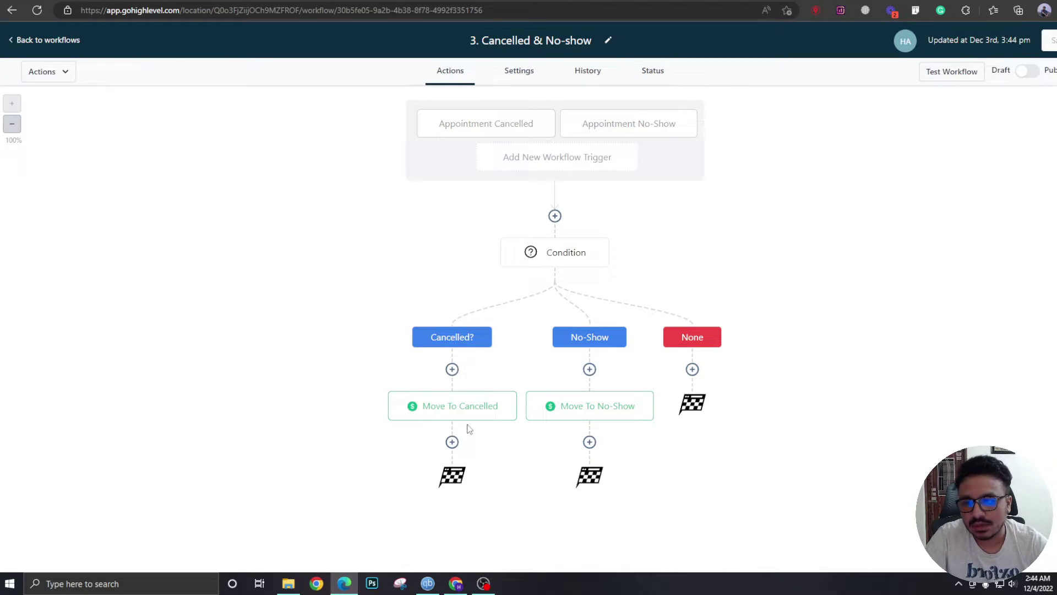
Step: Add an email-type Internal Notification after Move To Cancelled
click(452, 441)
scroll(930, 292, down, 1)
scroll(925, 234, up, 3)
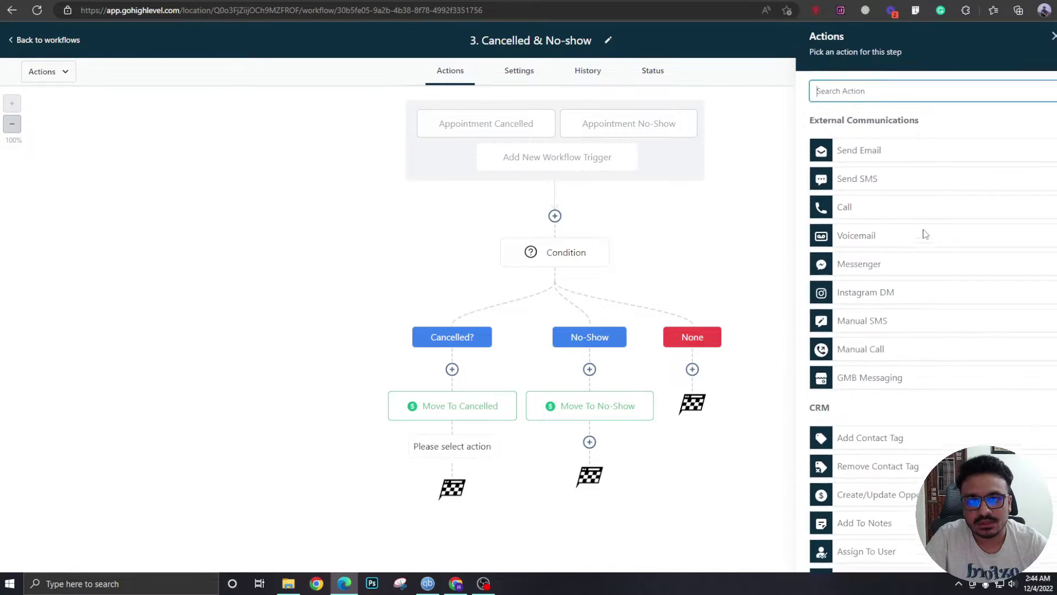
text(se)
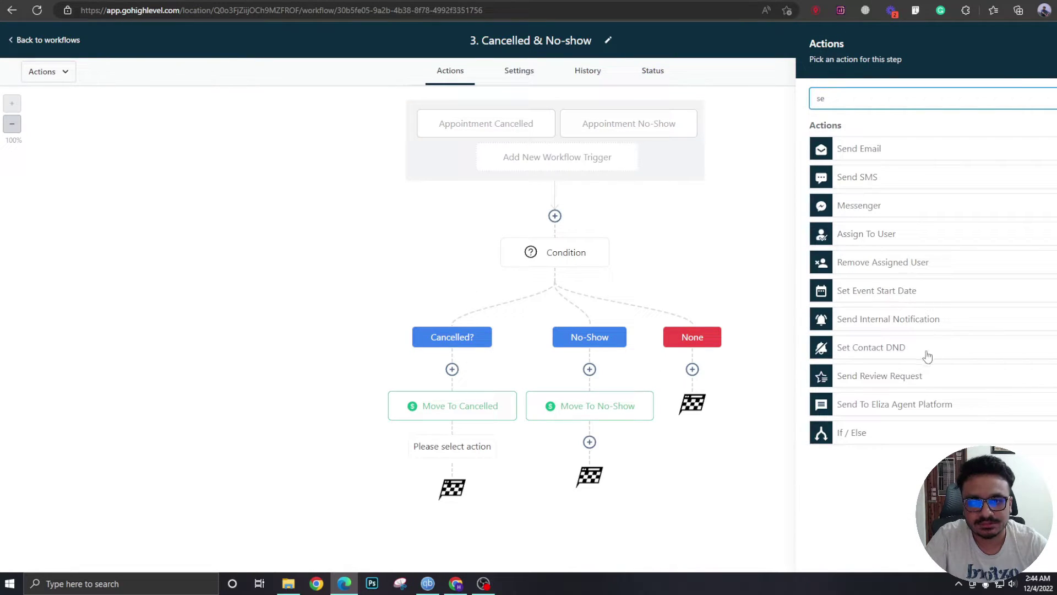
click(916, 320)
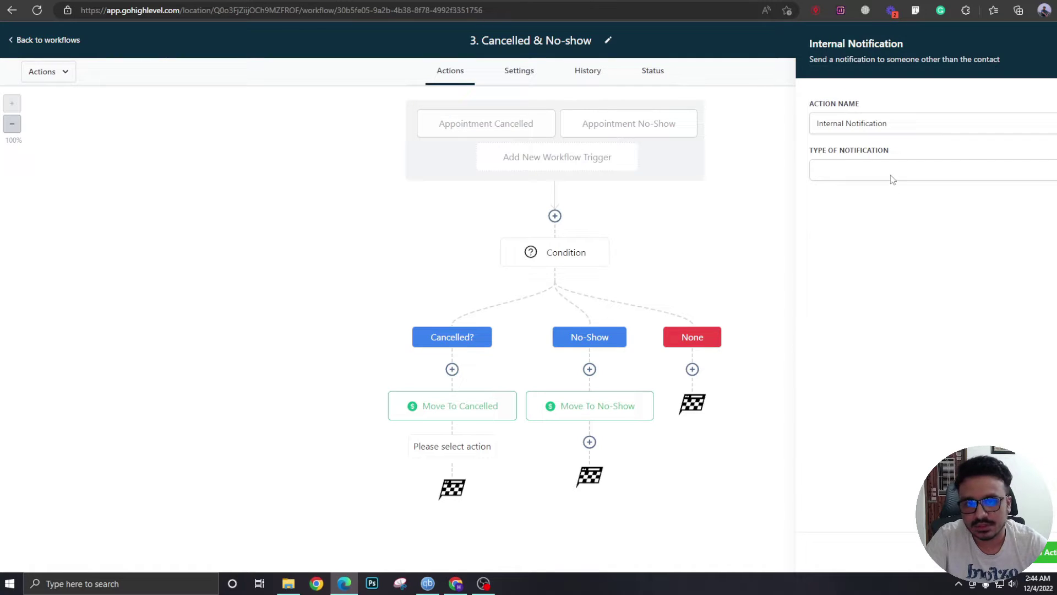
click(893, 180)
click(853, 205)
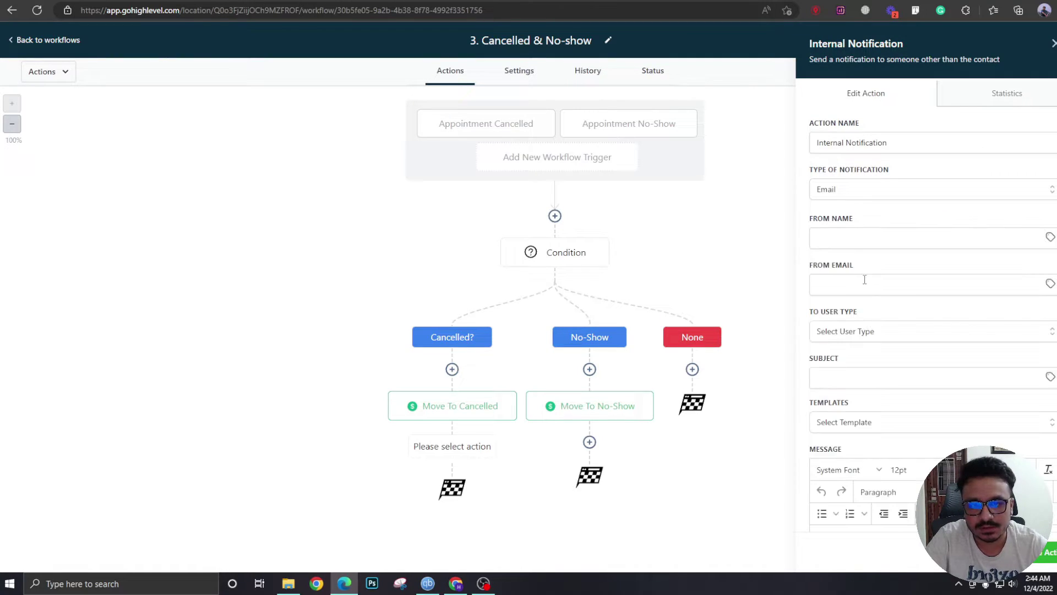
Step: Set the notification's recipient to the assigned user
click(874, 241)
click(864, 281)
click(902, 262)
scroll(875, 319, down, 1)
click(860, 256)
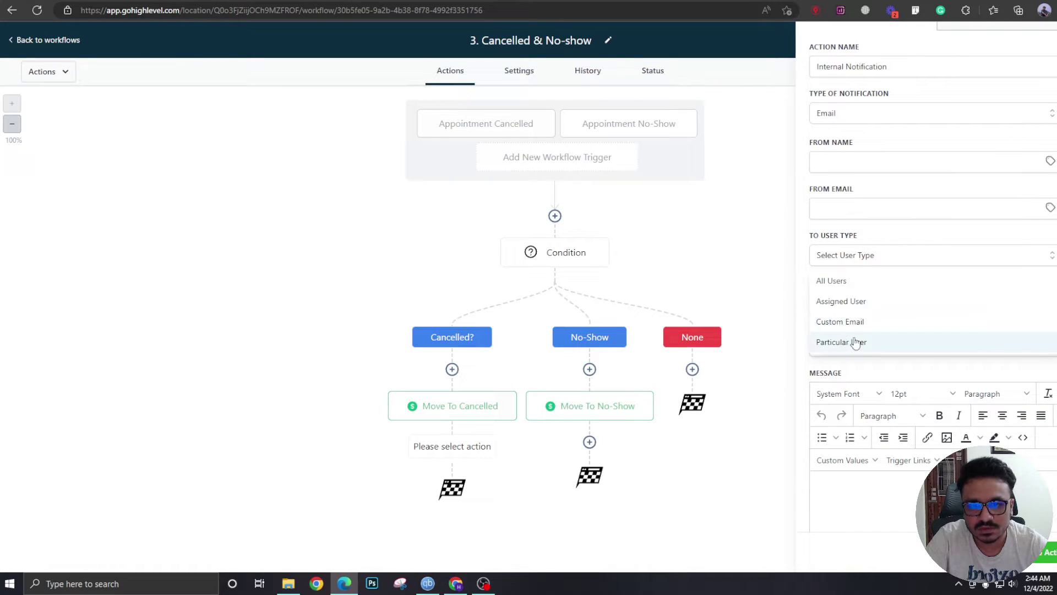
click(855, 302)
Step: Set subject 'Appointment cancelled' and message '{Full Name} had to cancel the appointment.', then save
click(854, 306)
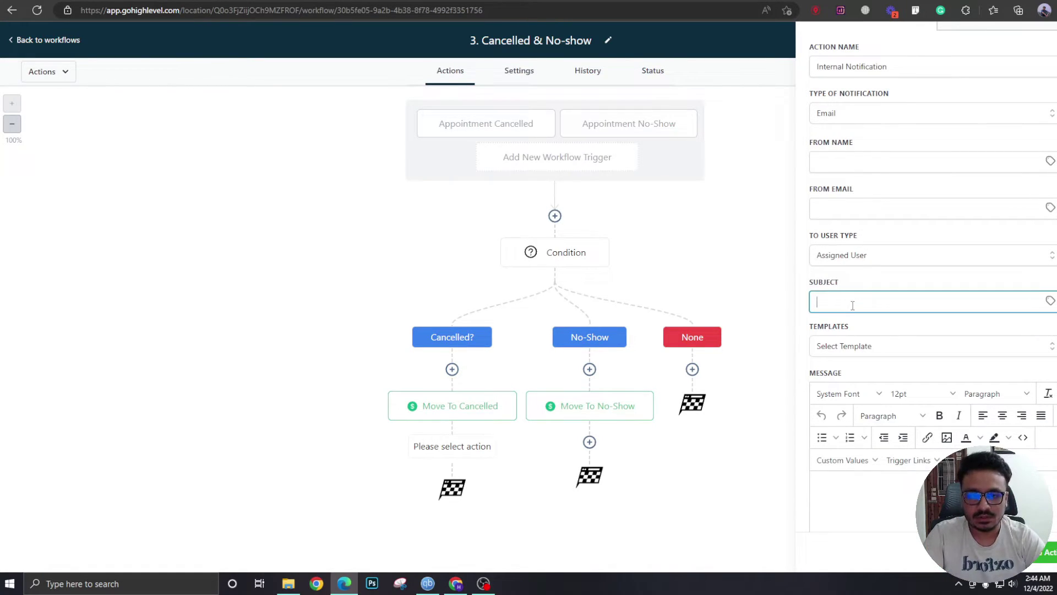
text(Appointment cancel)
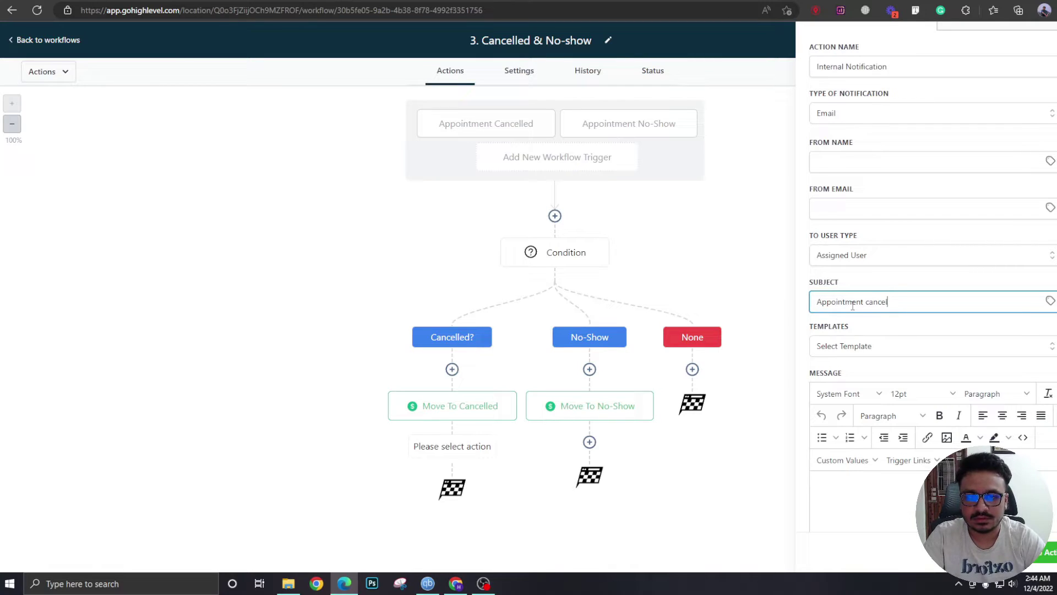
text(led)
scroll(881, 330, down, 4)
click(919, 310)
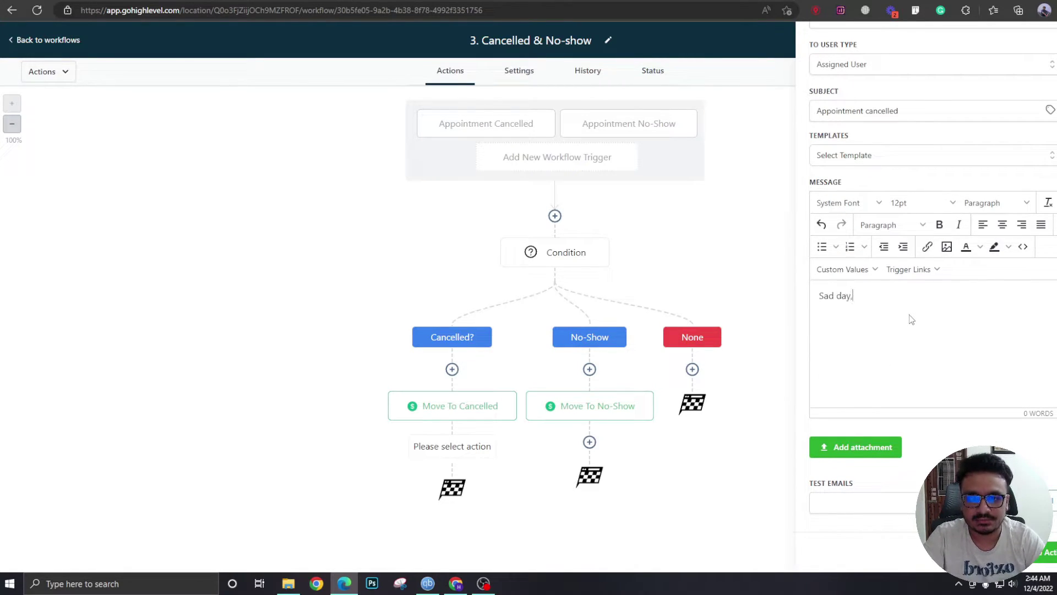
click(844, 269)
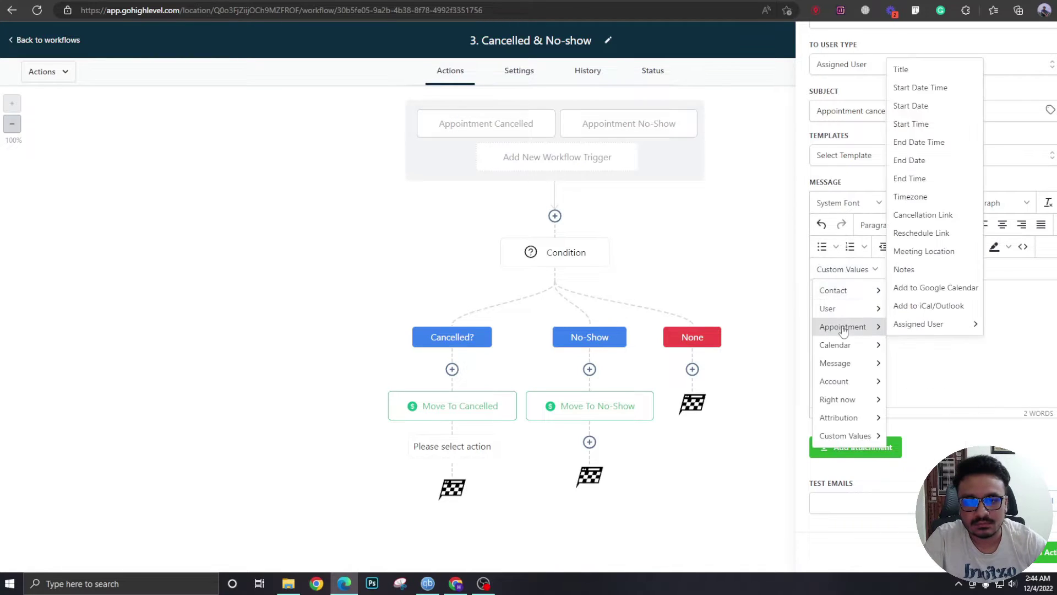
mouse_move(842, 291)
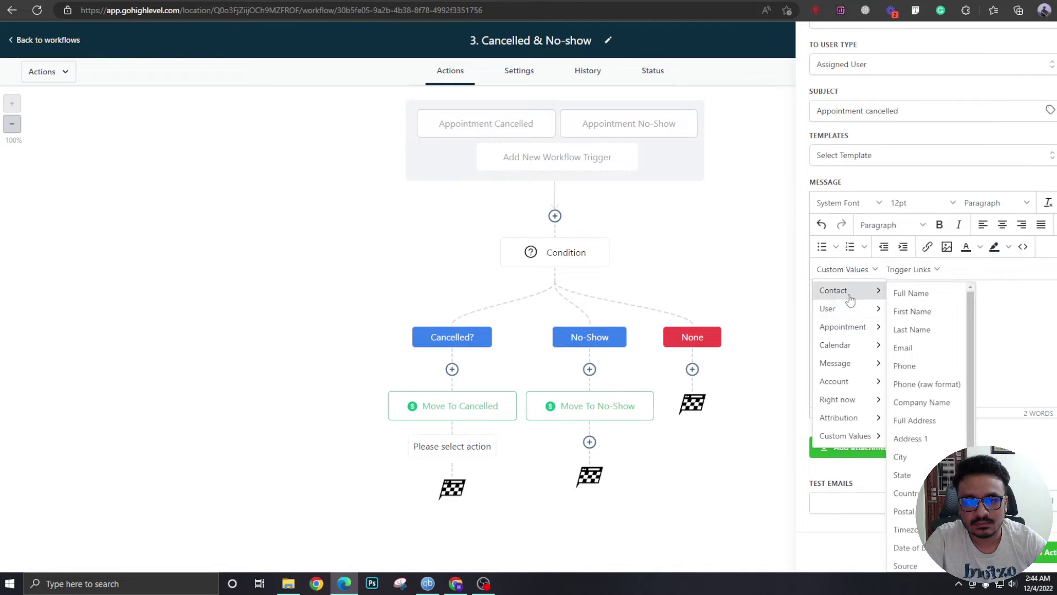
click(915, 293)
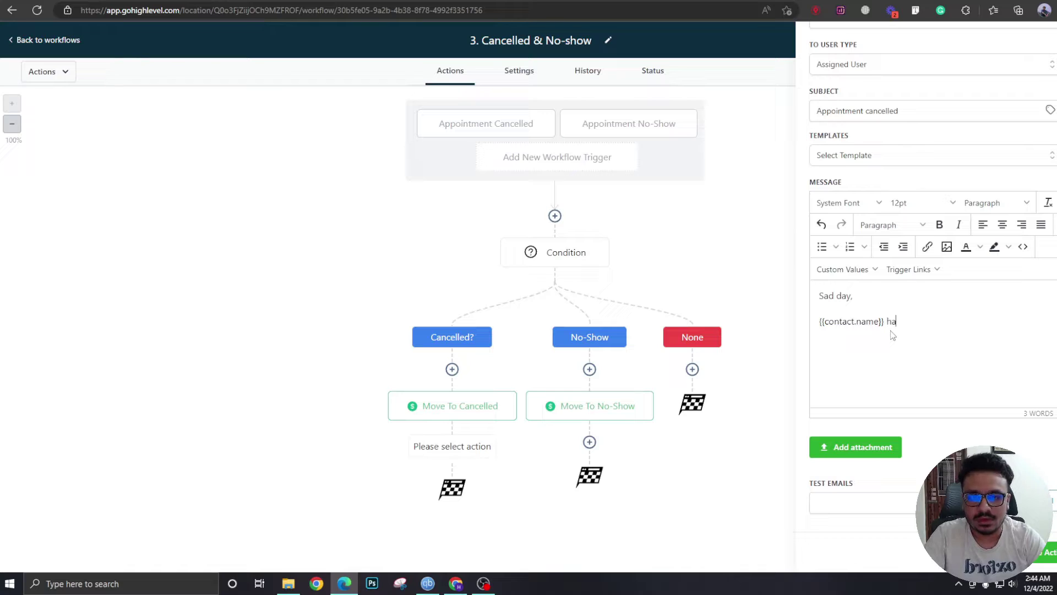
text(had to cancel the )
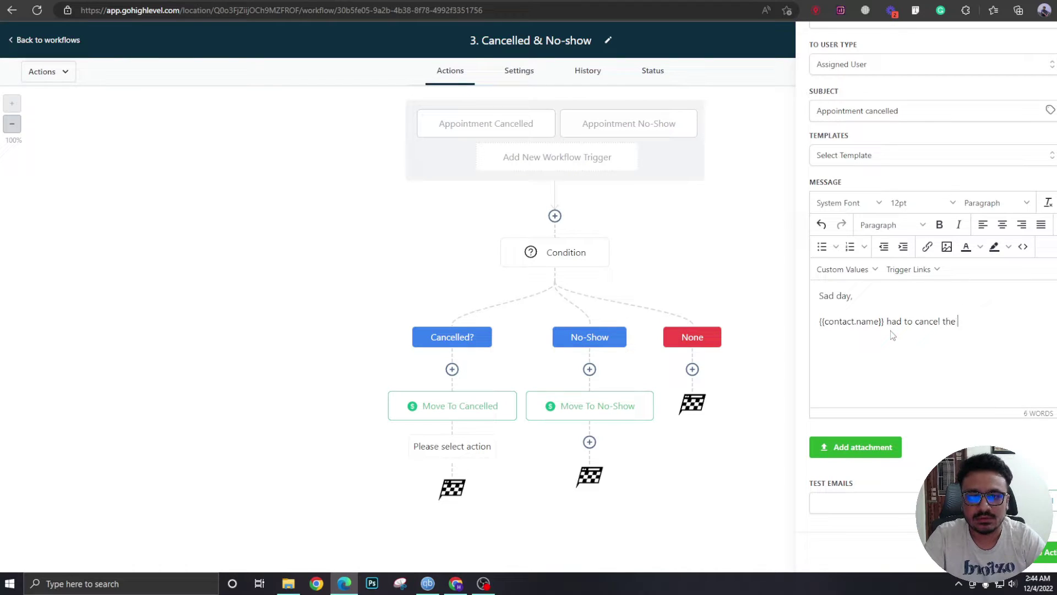
text(appointment.)
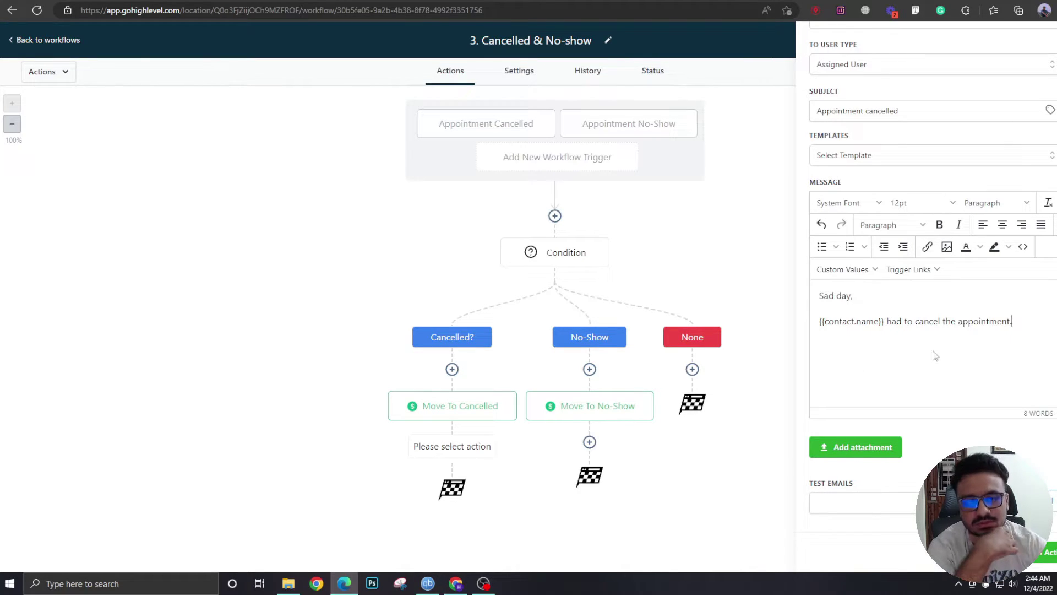
click(1046, 553)
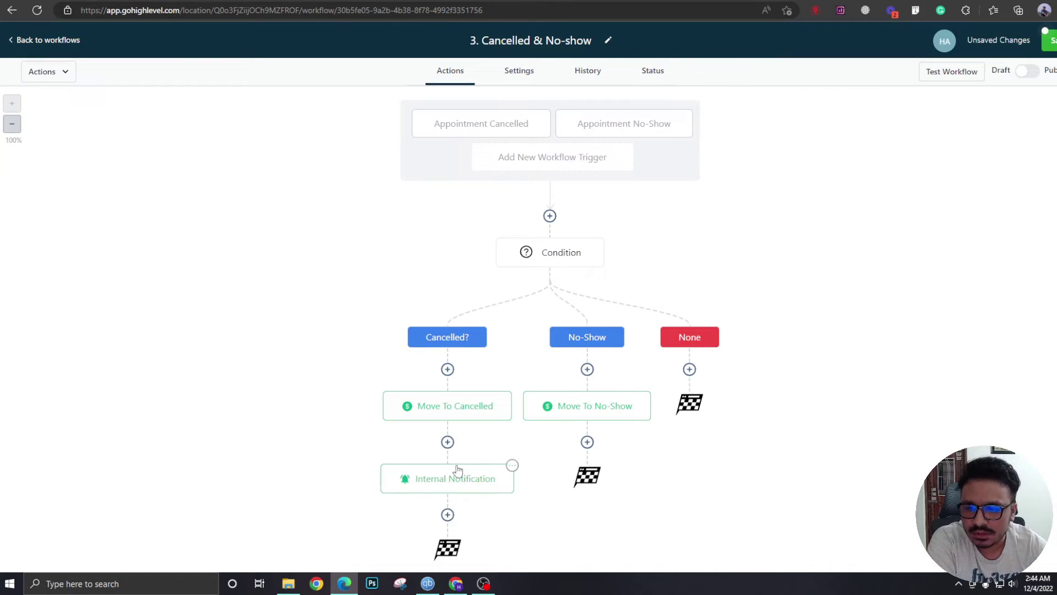
Step: Copy the Internal Notification action and paste it under Move To No-Show
click(513, 466)
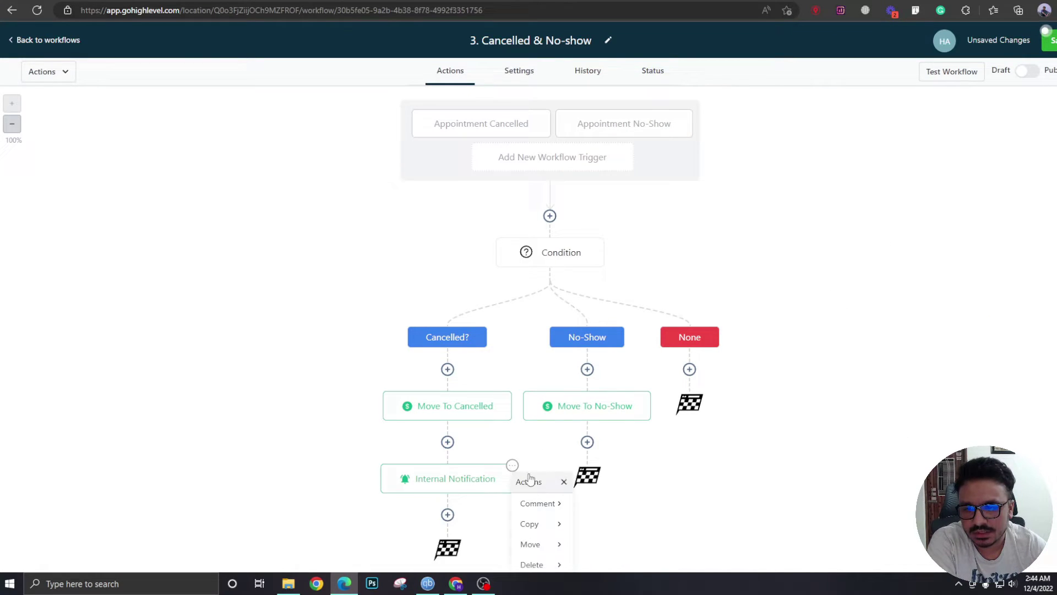
click(540, 524)
click(633, 506)
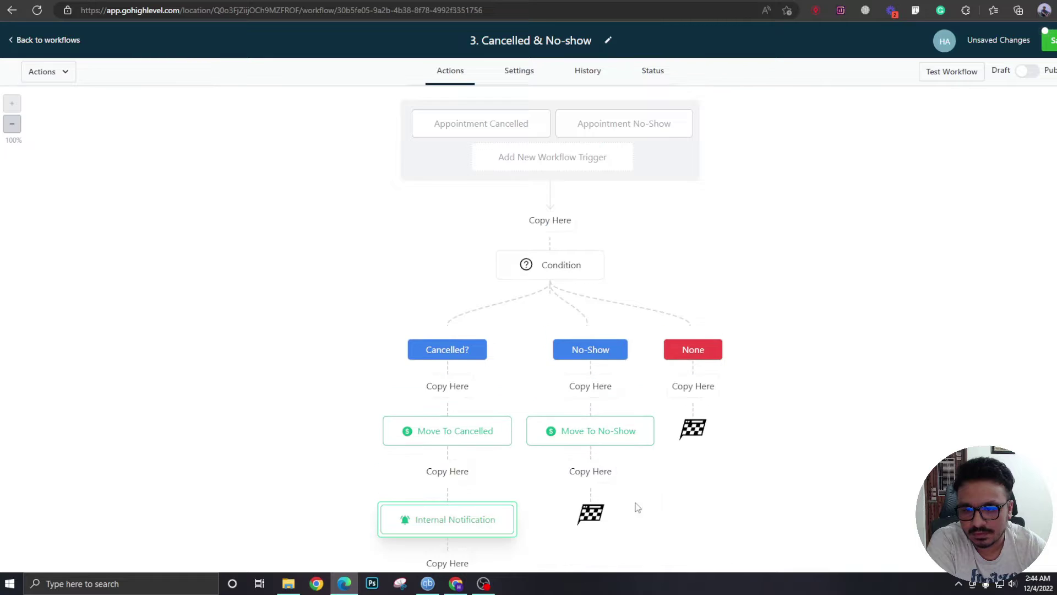
click(601, 472)
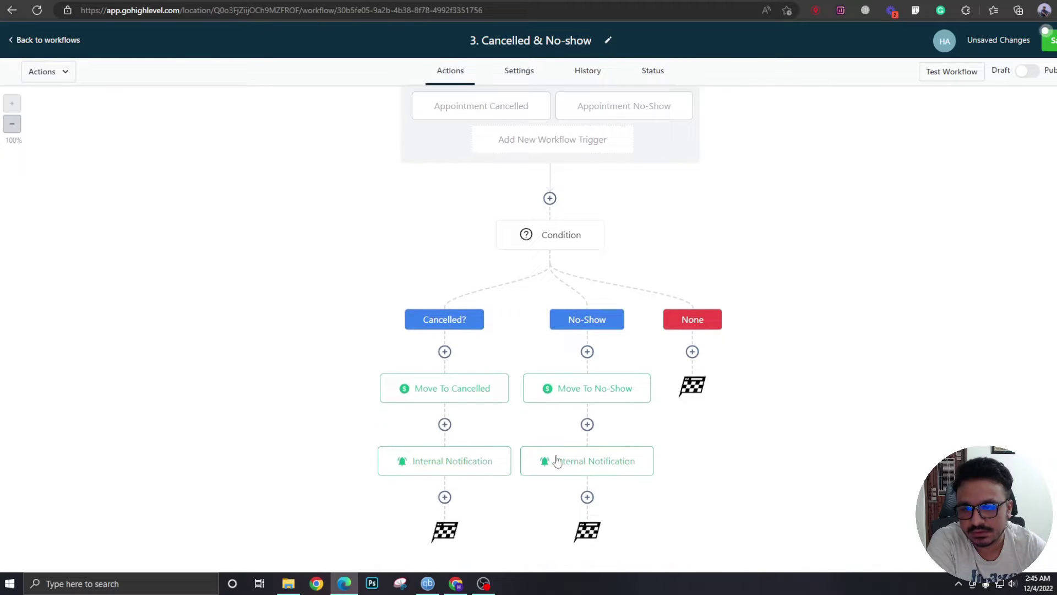
click(591, 462)
Step: Change the copy's subject to 'Appointment no-show' and message to 'did not show up', then save
scroll(828, 342, down, 3)
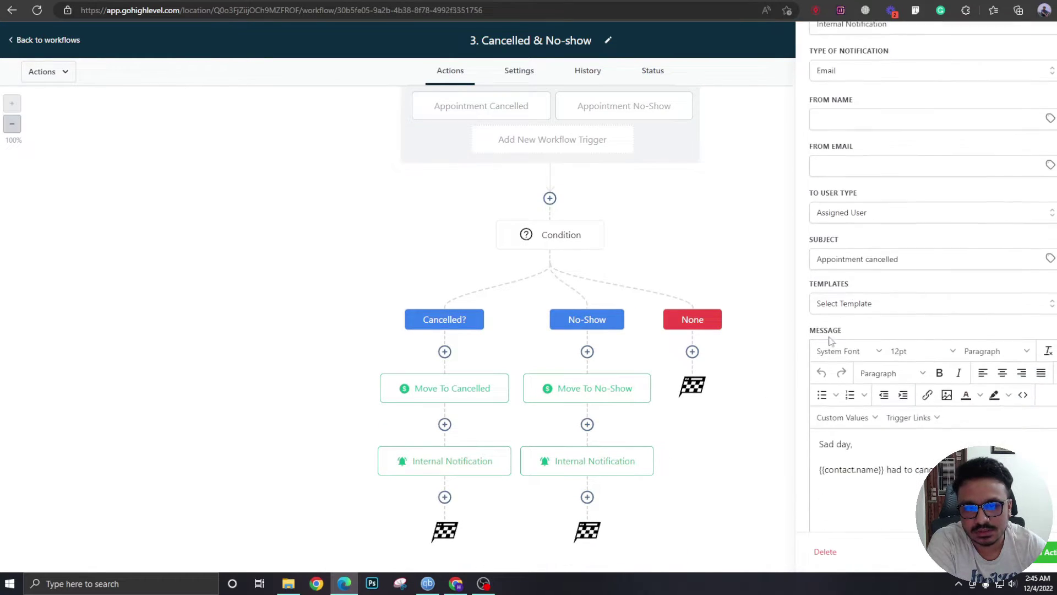
double_click(873, 226)
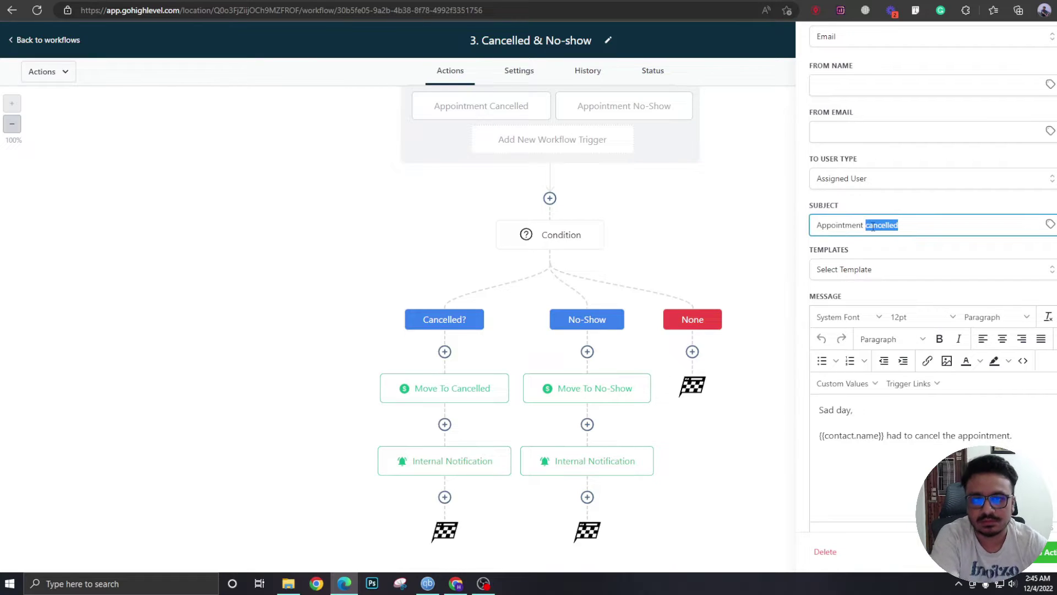
text(no)
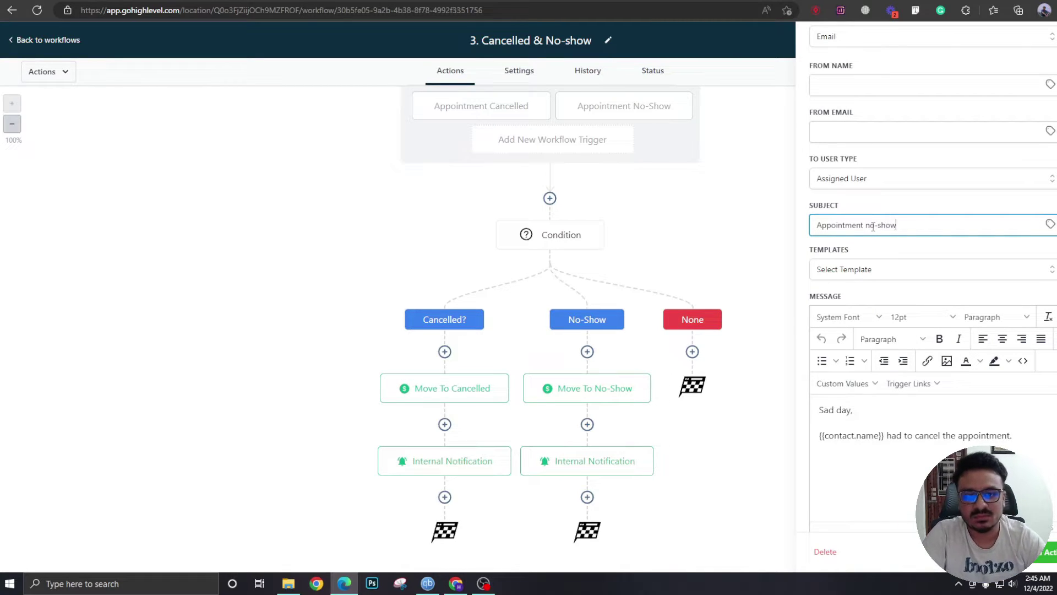
text(-show)
scroll(881, 264, down, 2)
drag(888, 321, 958, 321)
text(did n)
text(ot show up for)
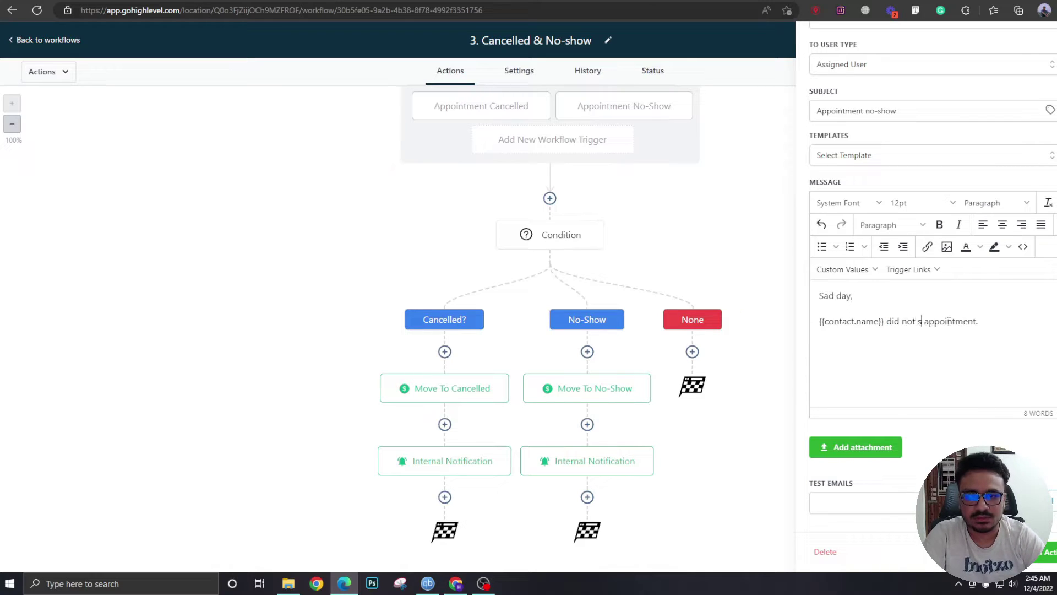
text( th)
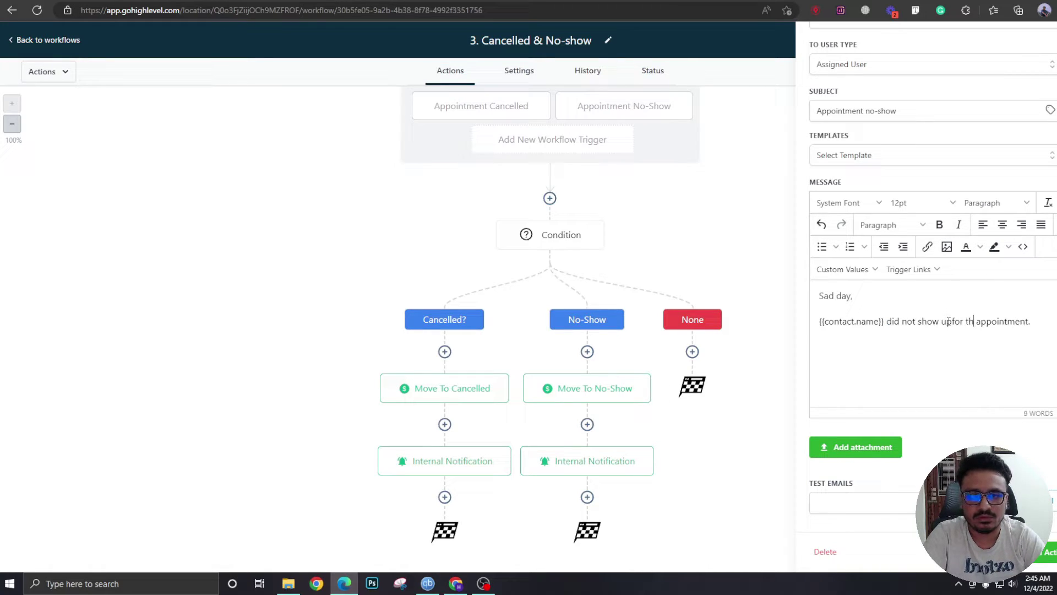
text(e)
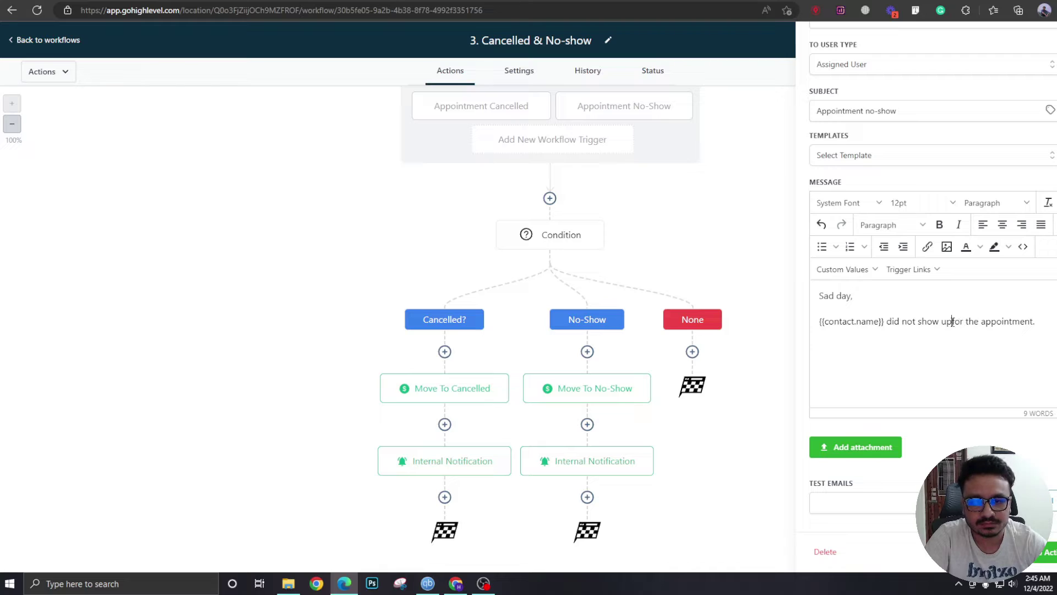
click(1050, 555)
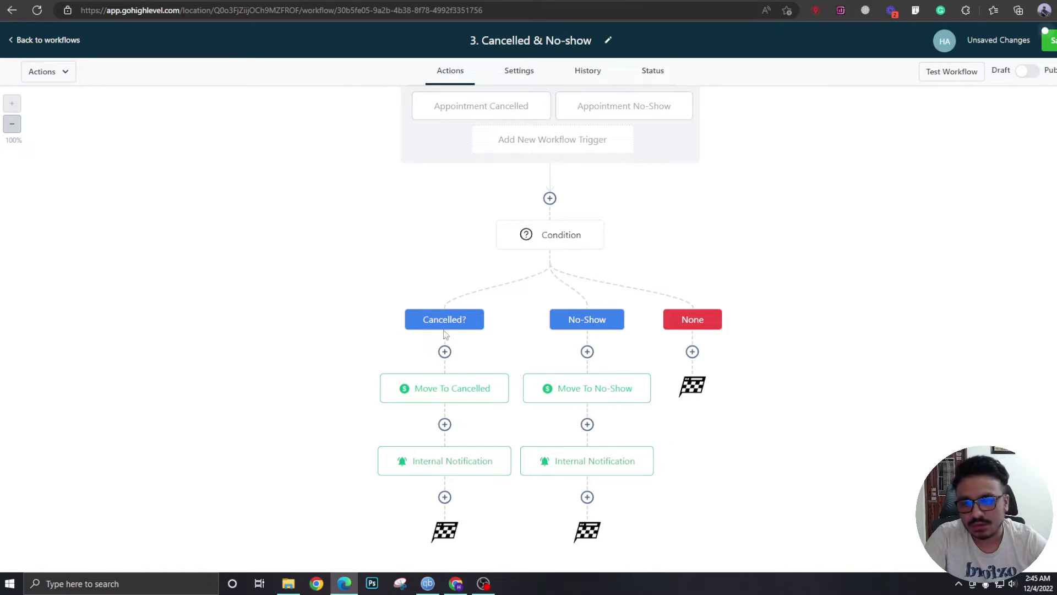
Step: Add a contact-tag step after the Cancelled notification that creates and applies a new 'cancelled' tag
click(445, 497)
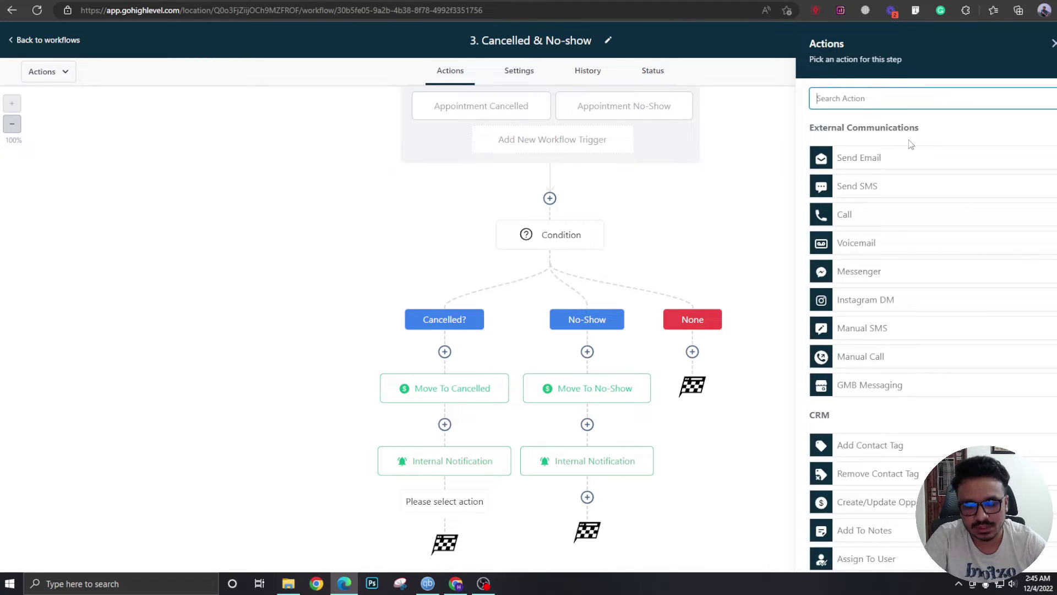
text(con)
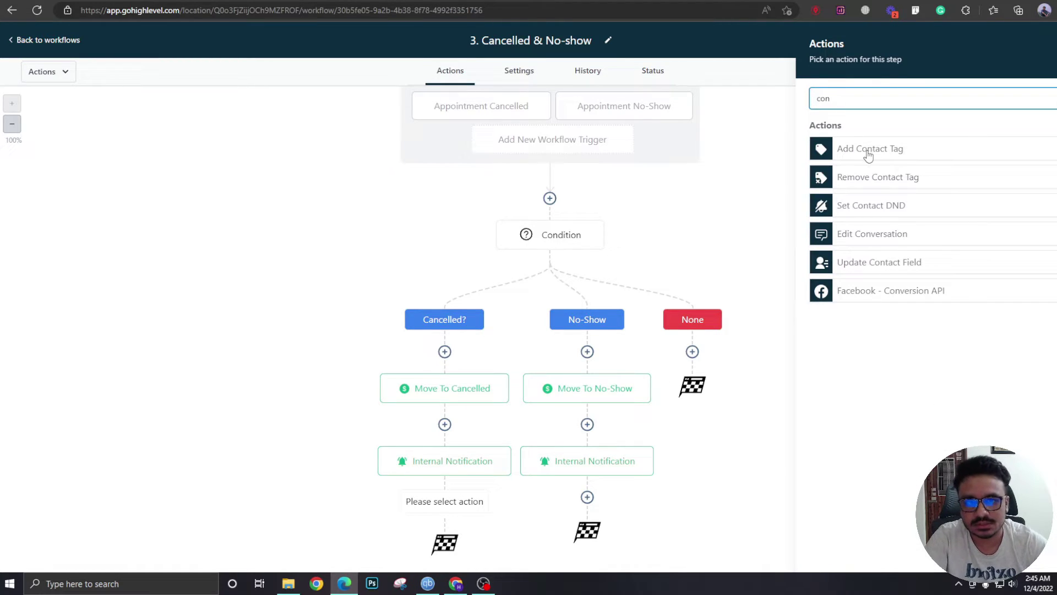
click(864, 156)
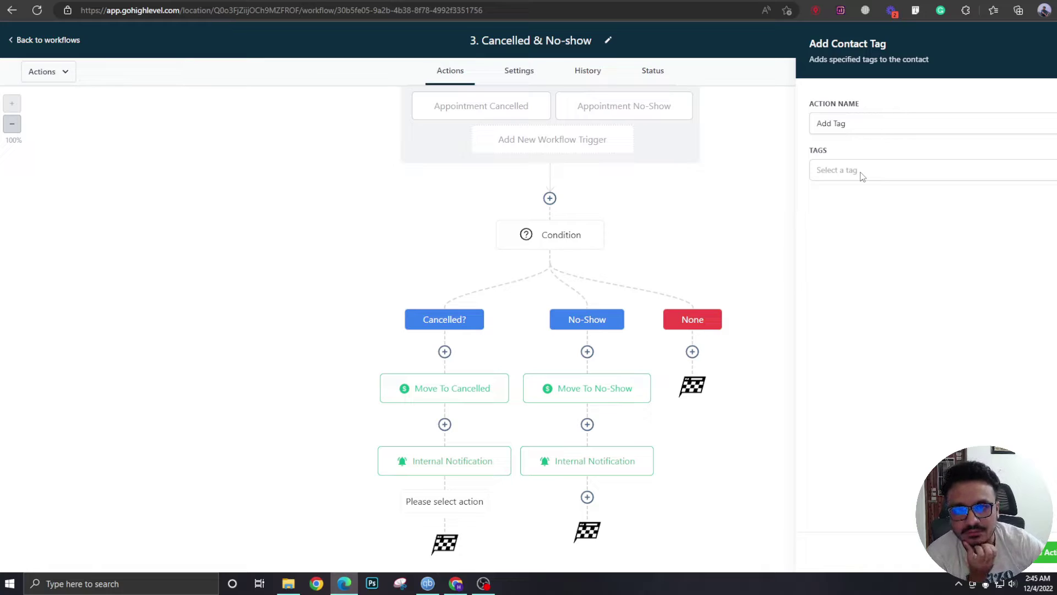
click(863, 174)
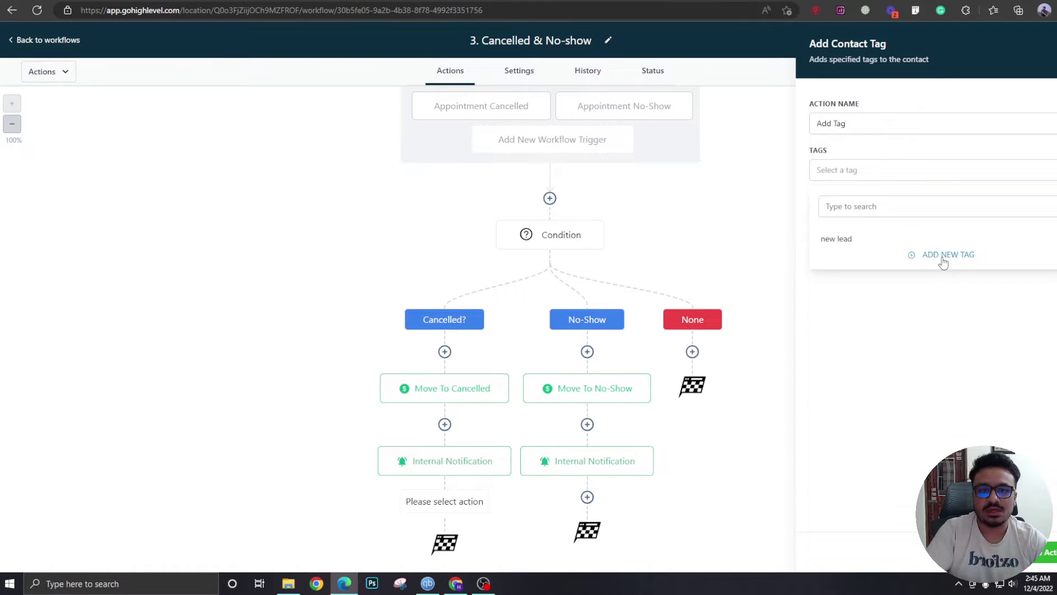
click(880, 175)
click(880, 175)
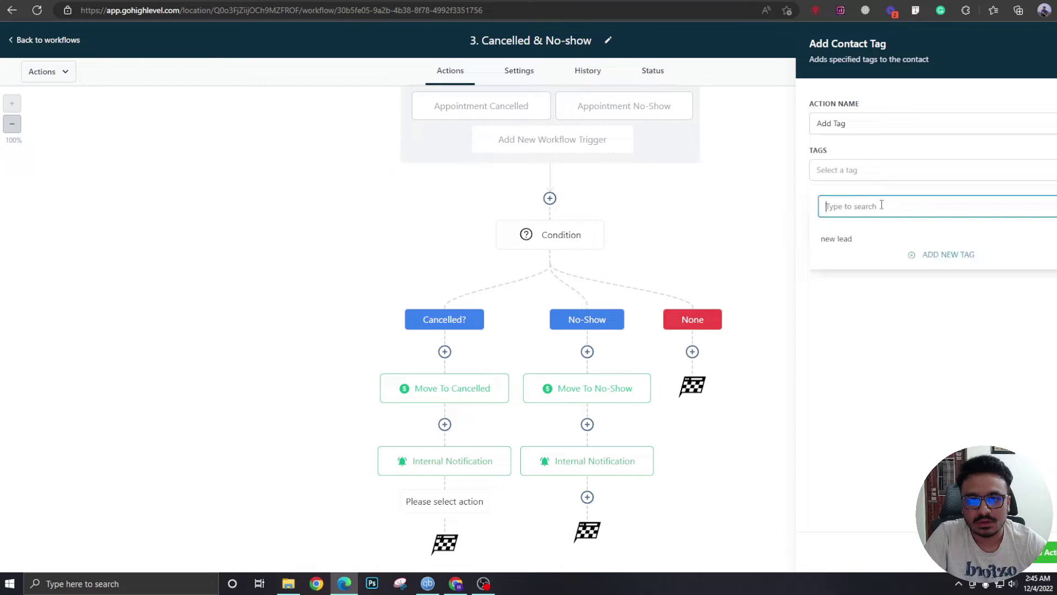
text(cancelled)
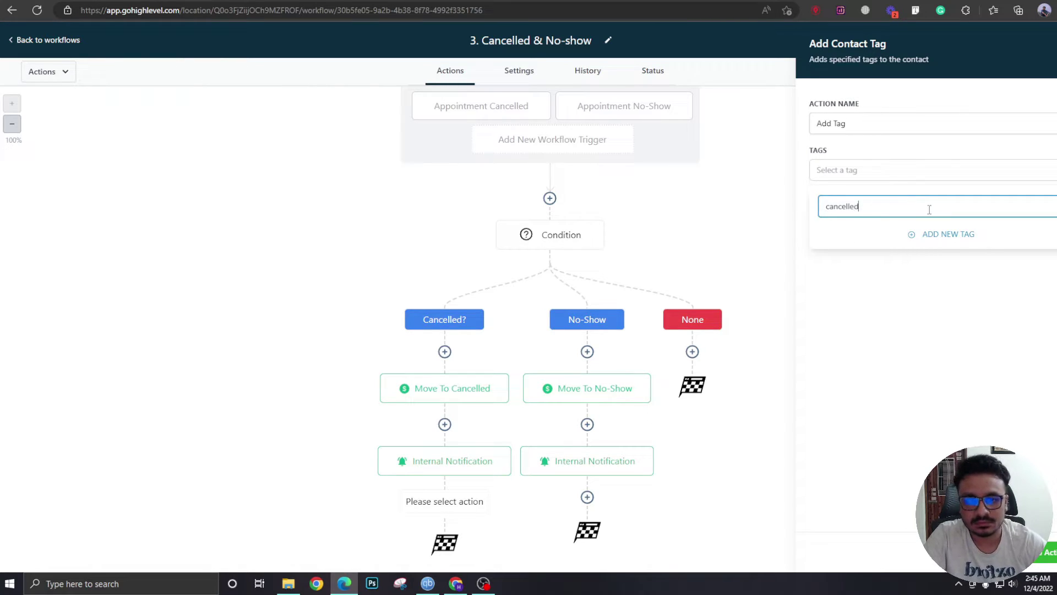
click(944, 235)
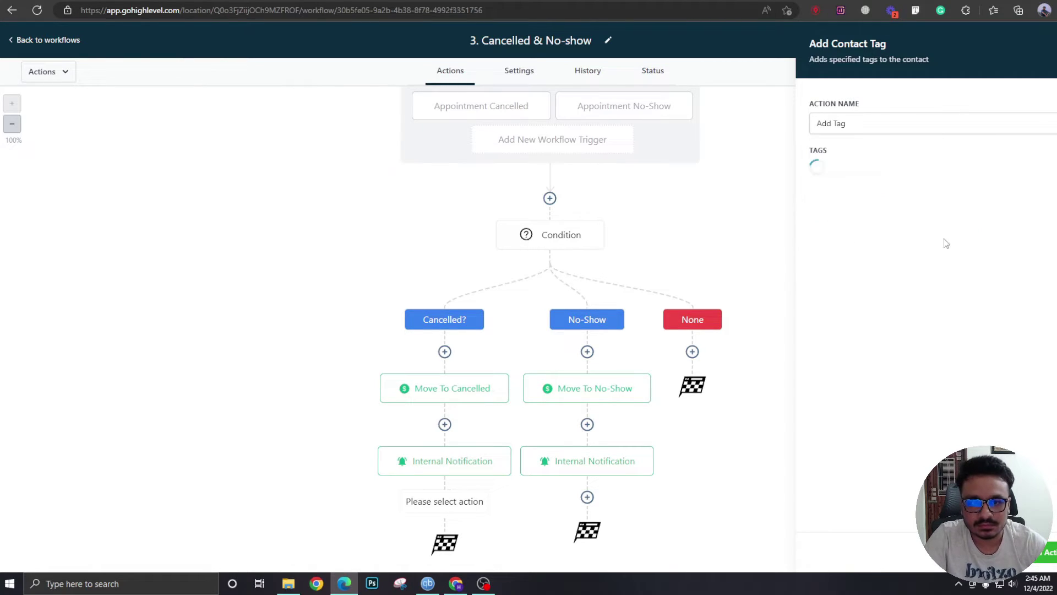
Step: Add a contact-tag step after the No-Show notification that creates and applies a new 'no show' tag
click(588, 495)
text(tag)
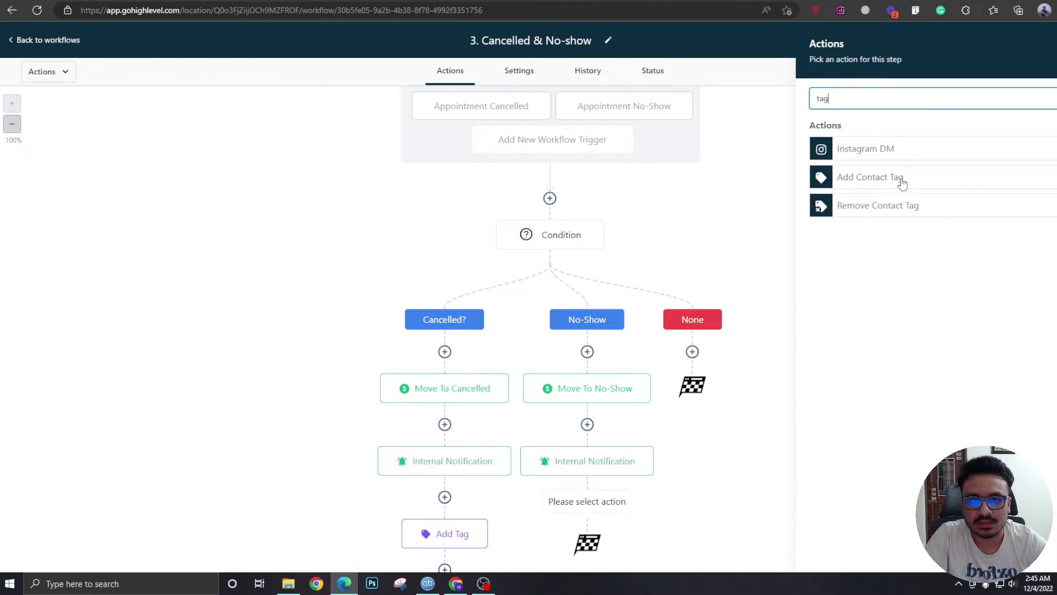
click(902, 179)
click(917, 175)
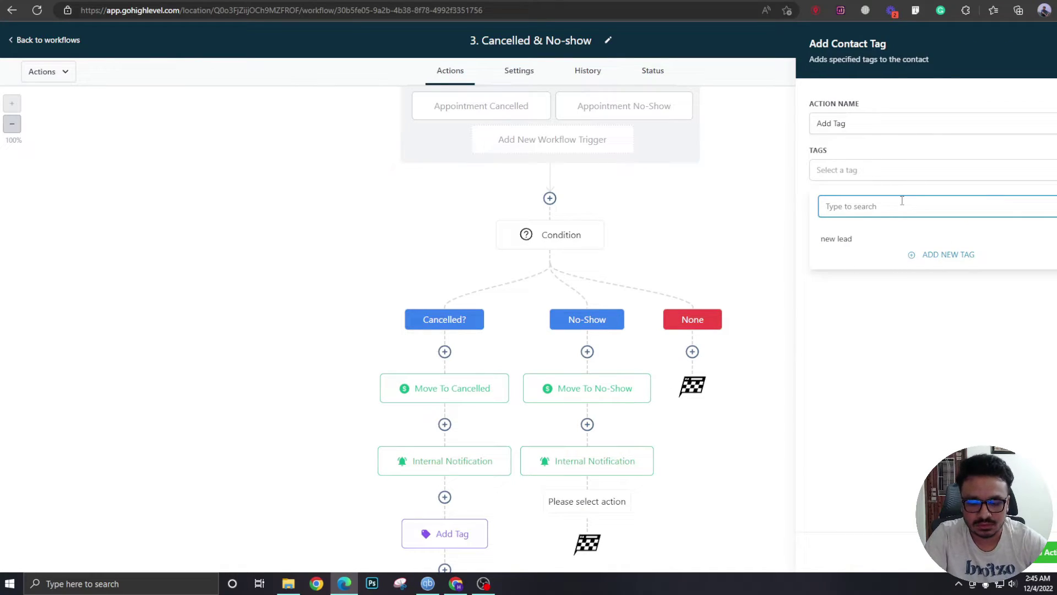
text(no show)
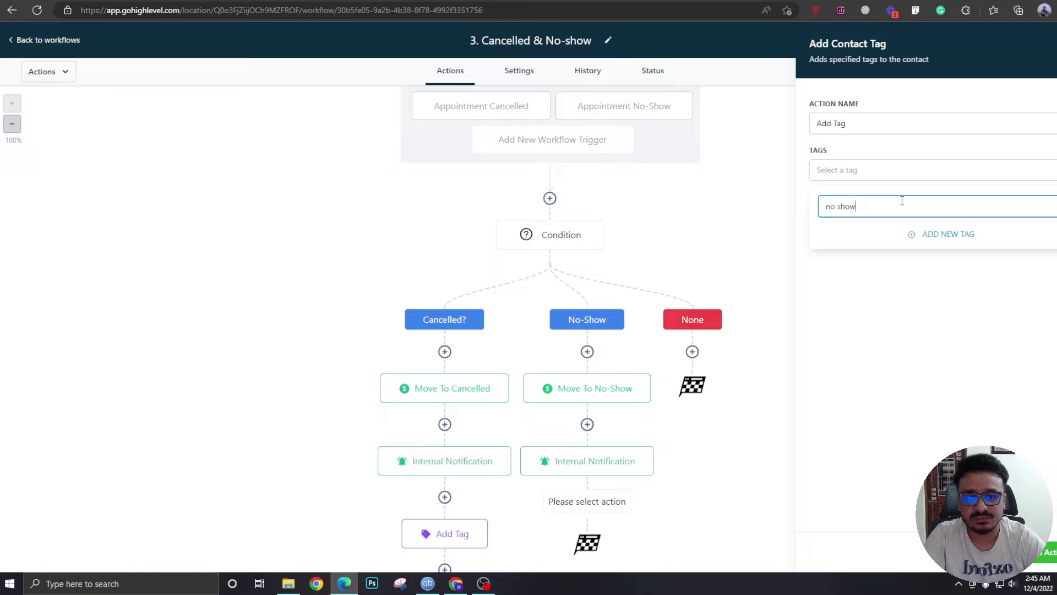
click(938, 241)
click(735, 338)
scroll(735, 337, down, 1)
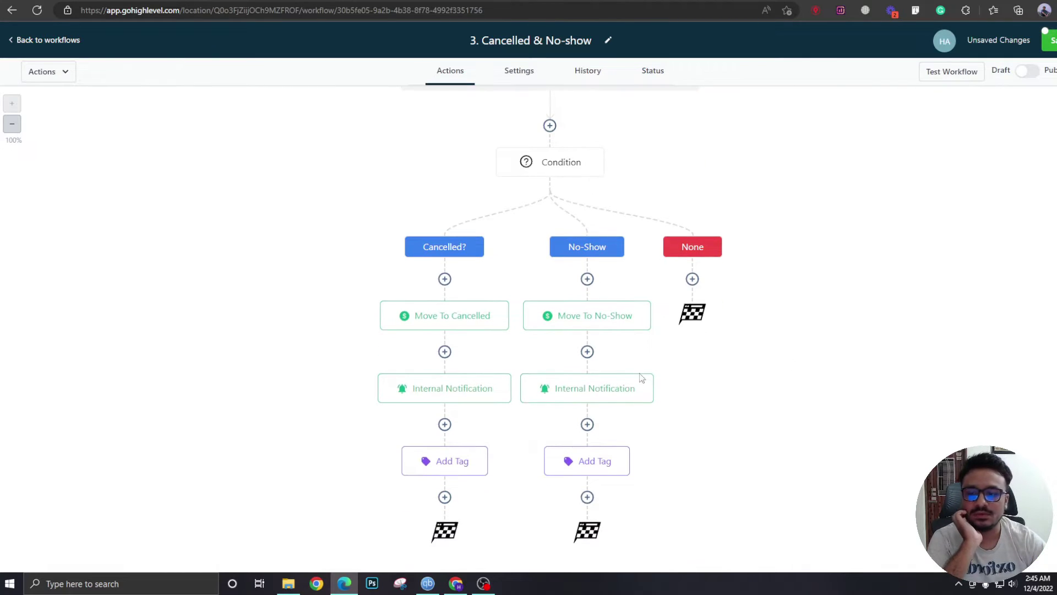
click(445, 497)
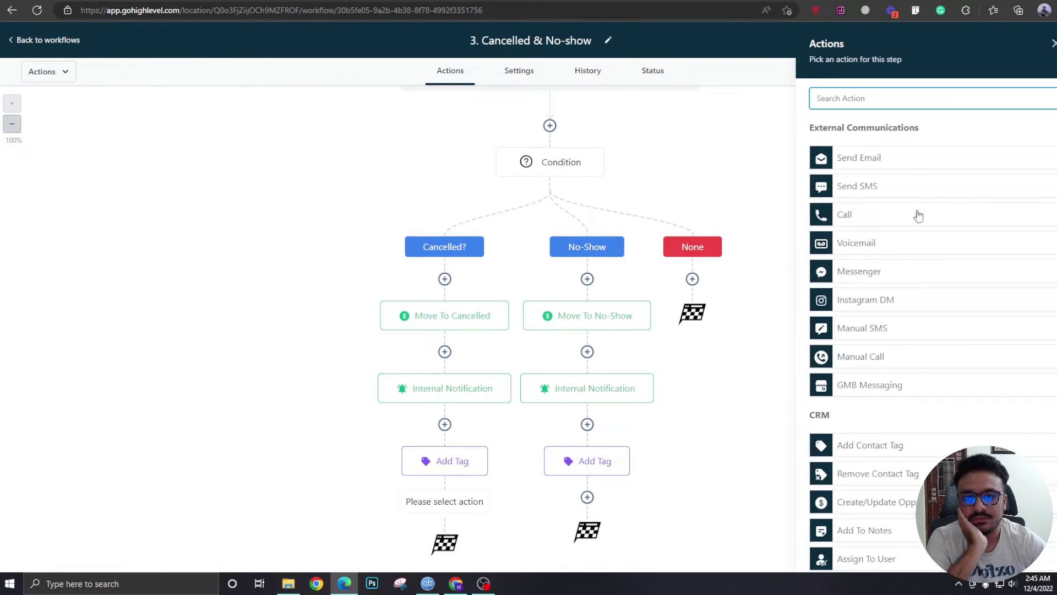
Step: Add a Send Email step whose body opens 'Hi {Contact First Name}' followed by an apology sentence
click(904, 160)
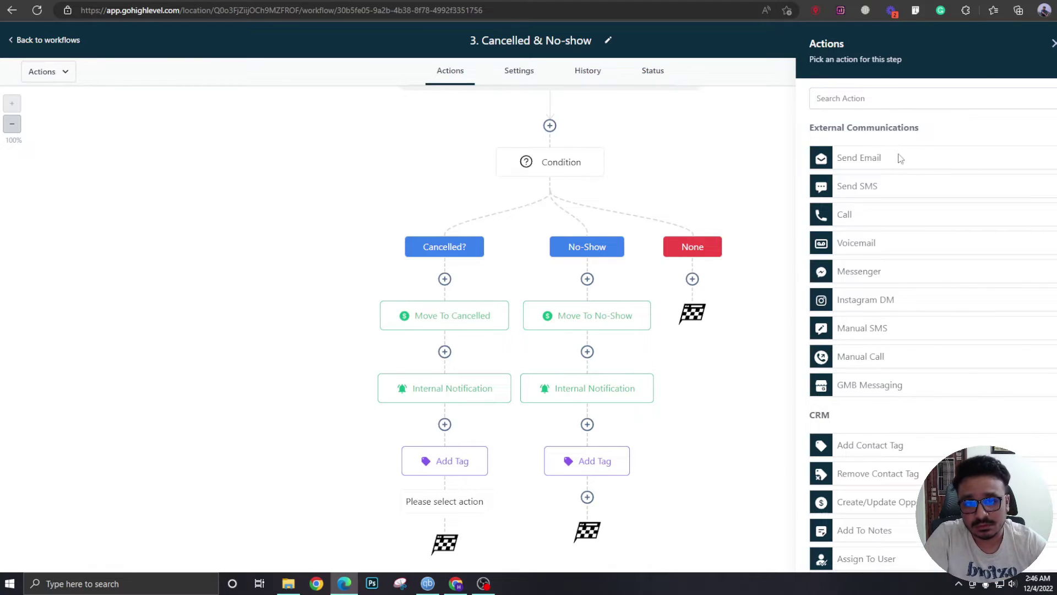
scroll(903, 331, down, 3)
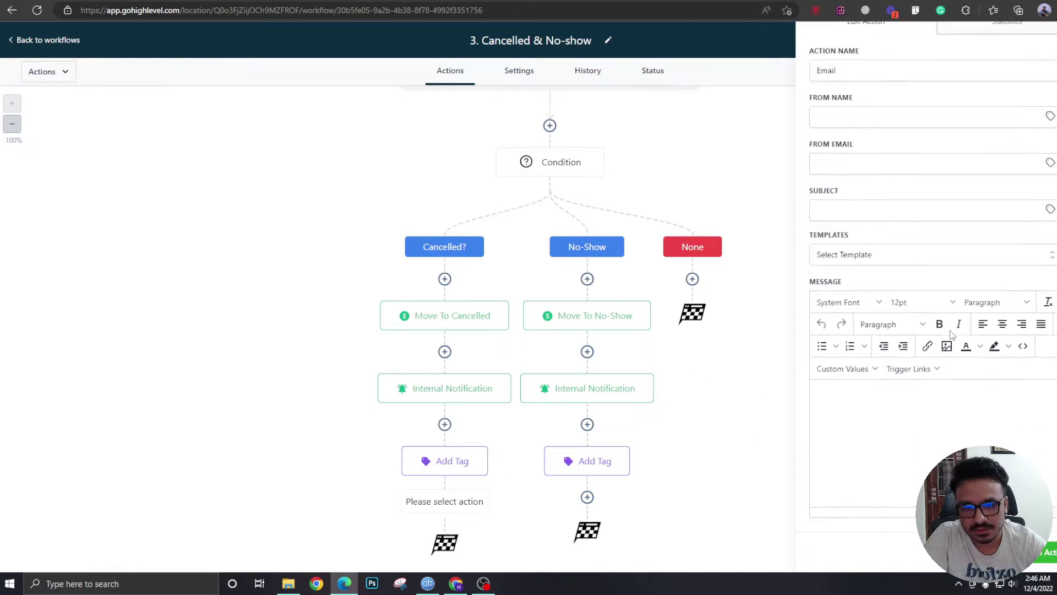
text(Hi)
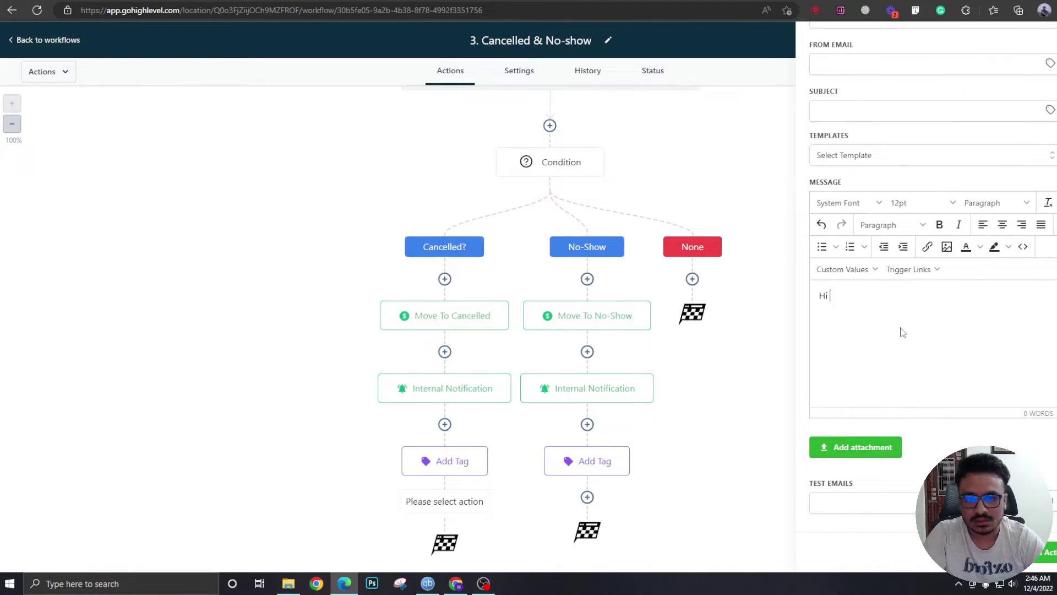
click(873, 270)
mouse_move(864, 291)
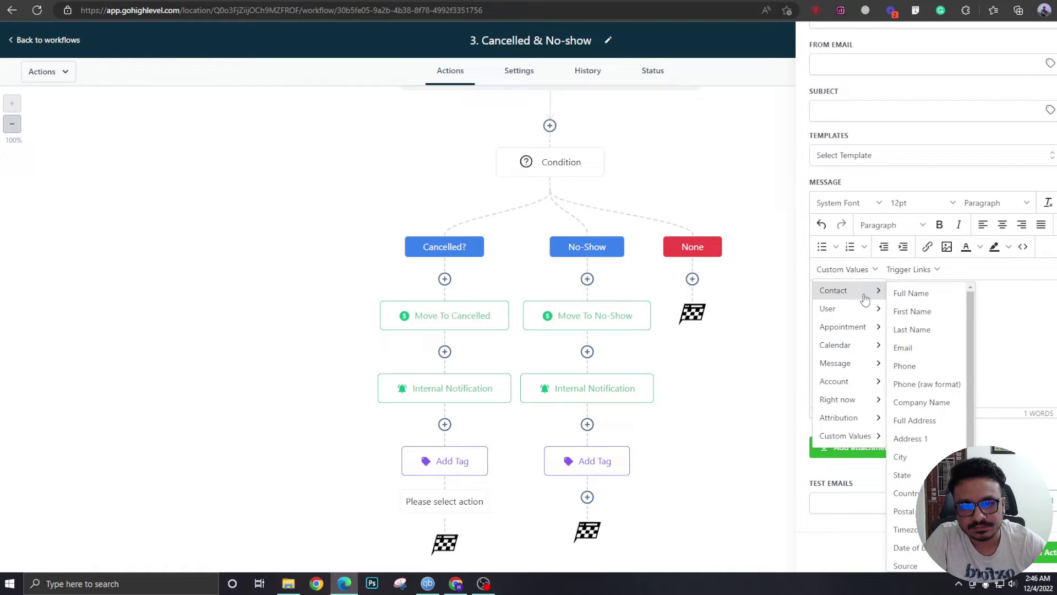
click(913, 312)
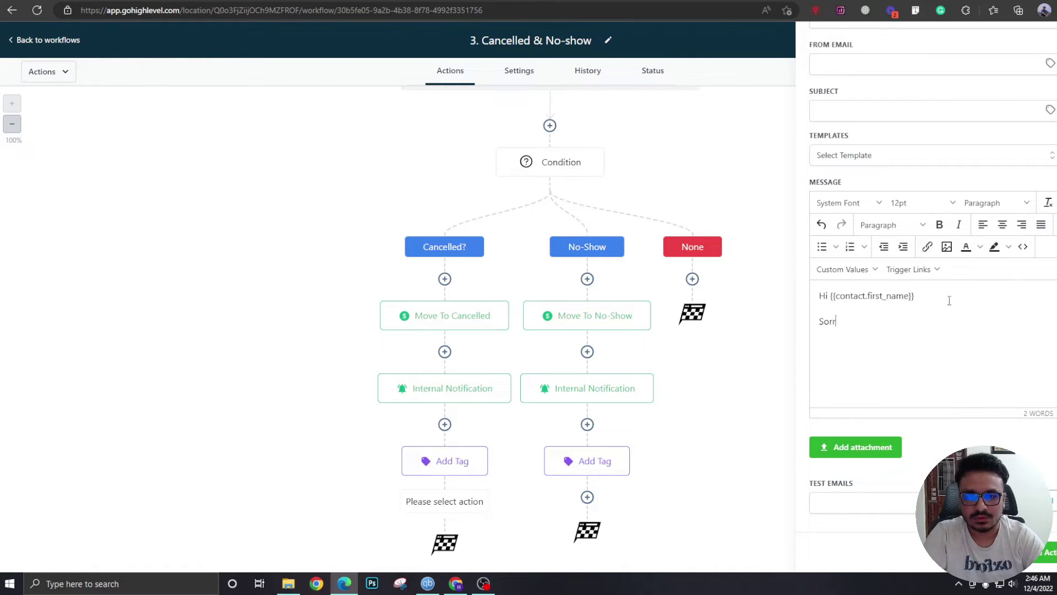
text(Sorry you couldn't make it to the appo)
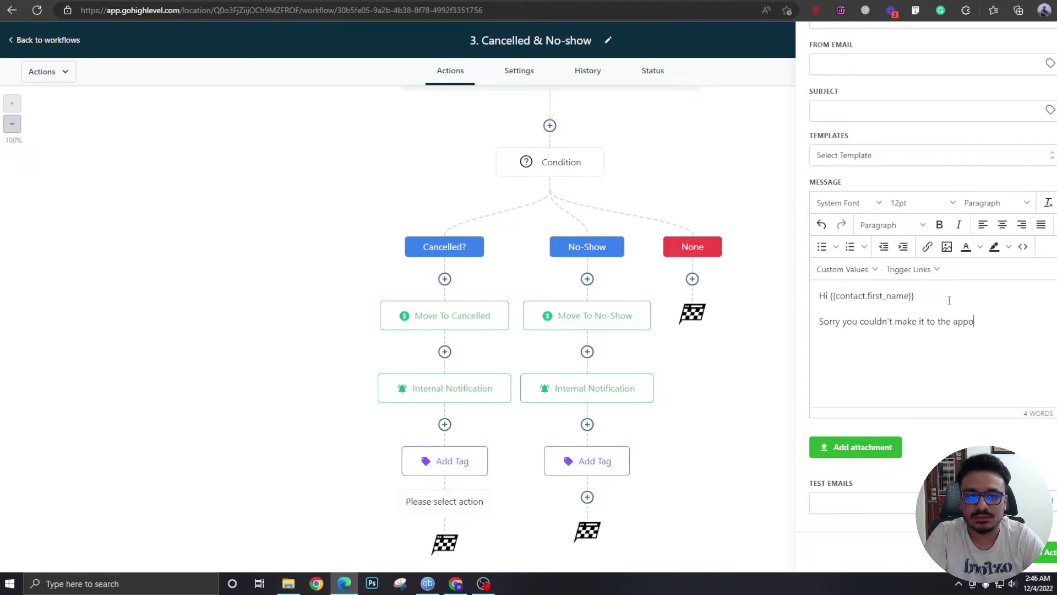
text(intment today. Please res)
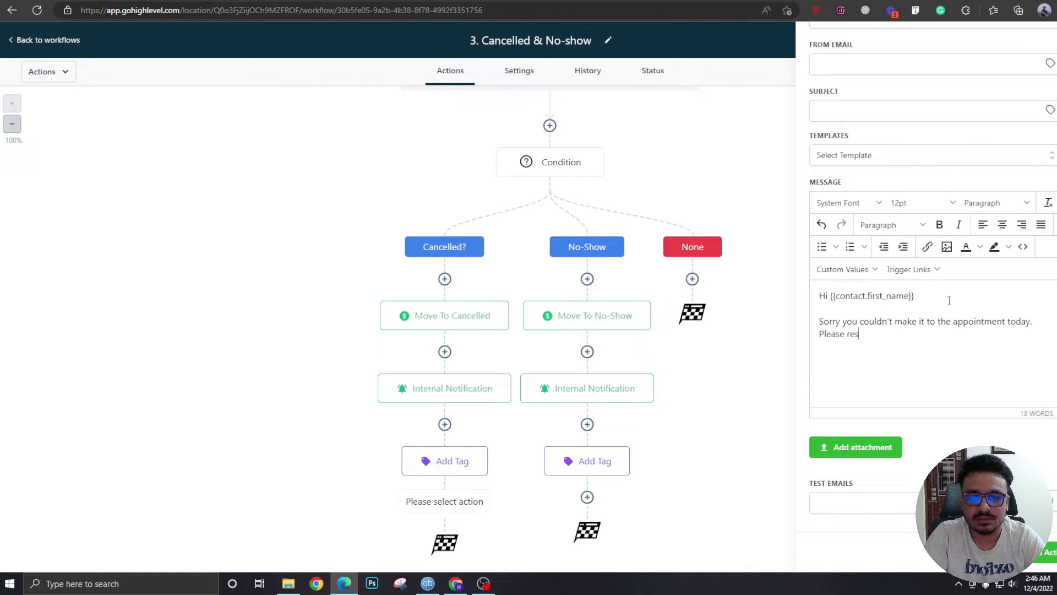
text(chedyule if you)
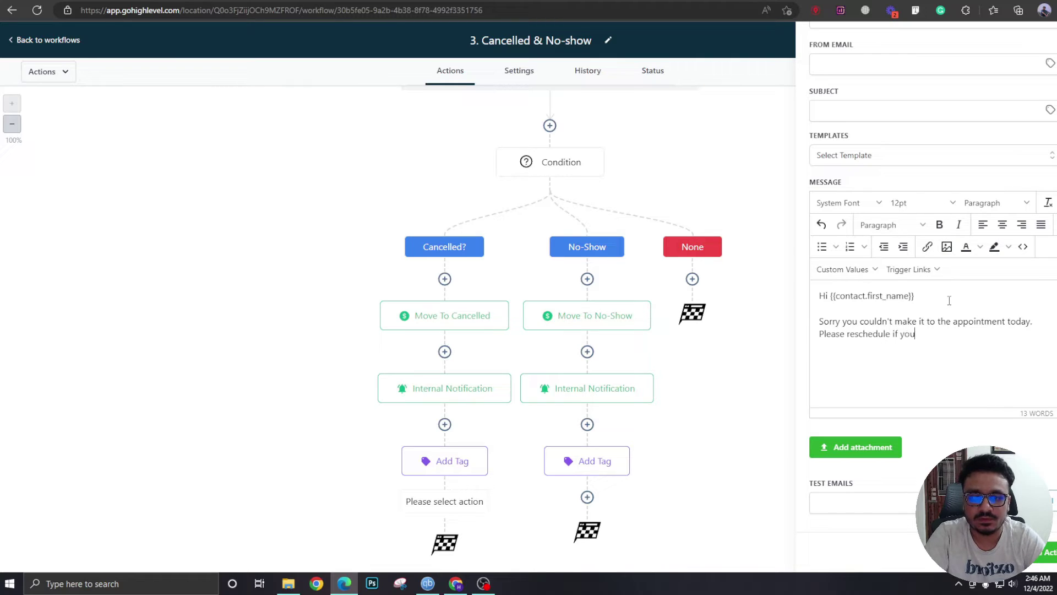
text( want unsing)
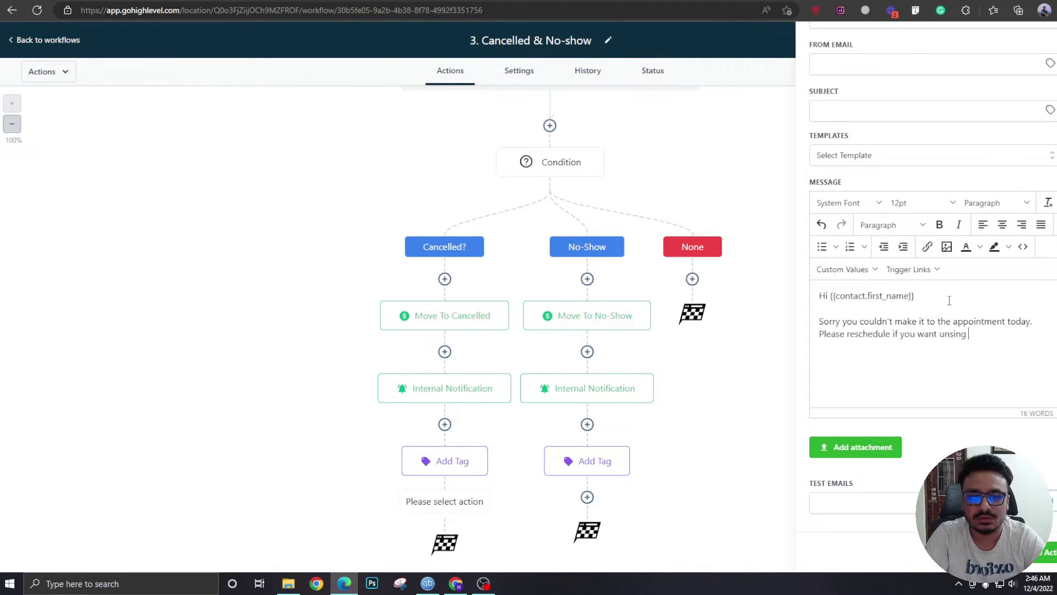
text(the link below:)
key(Return)
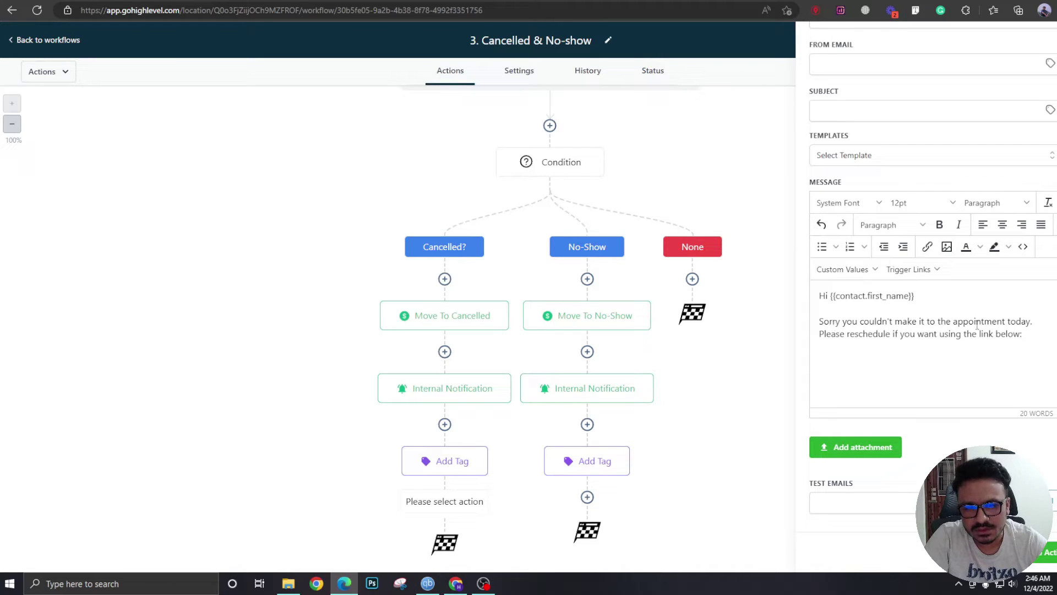
Step: Reword the apology to 'had to cancel the appointment', insert the reschedule link, add subject 'Sorry you had to cancel', and save
double_click(1014, 323)
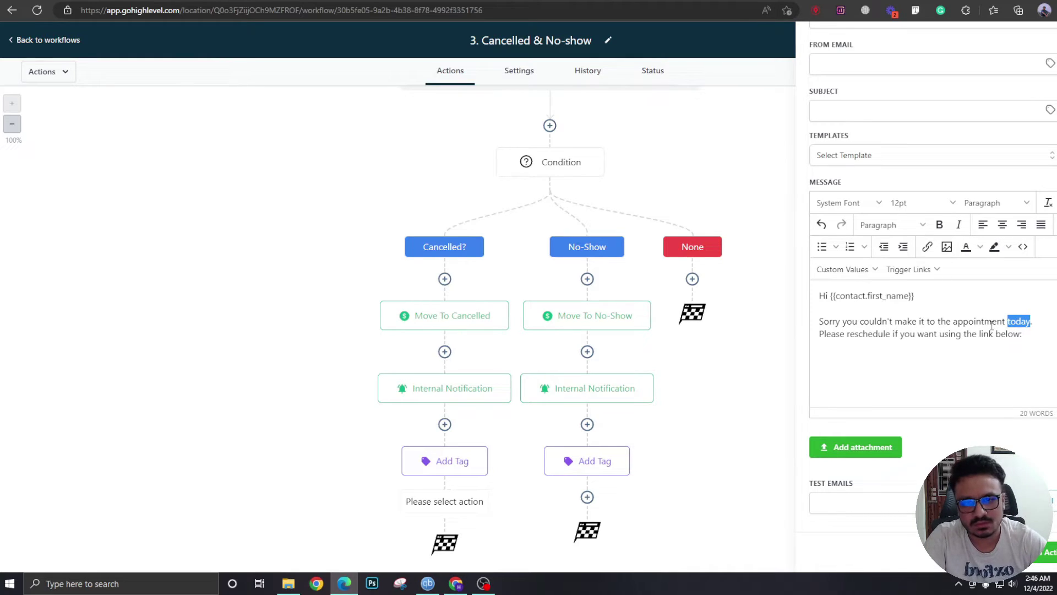
click(905, 330)
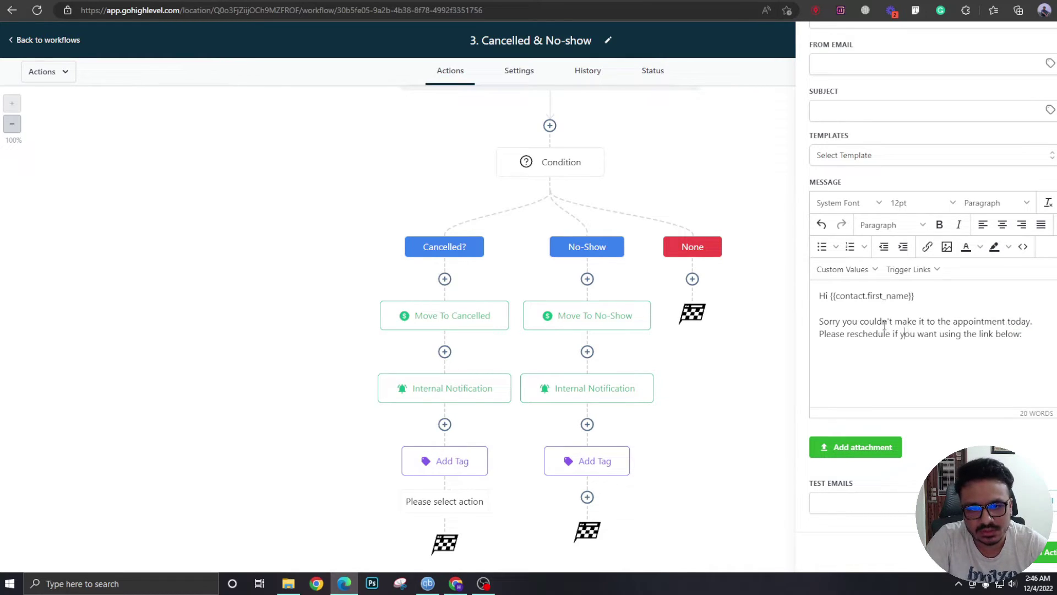
drag(863, 323, 1028, 323)
text(had to cancel )
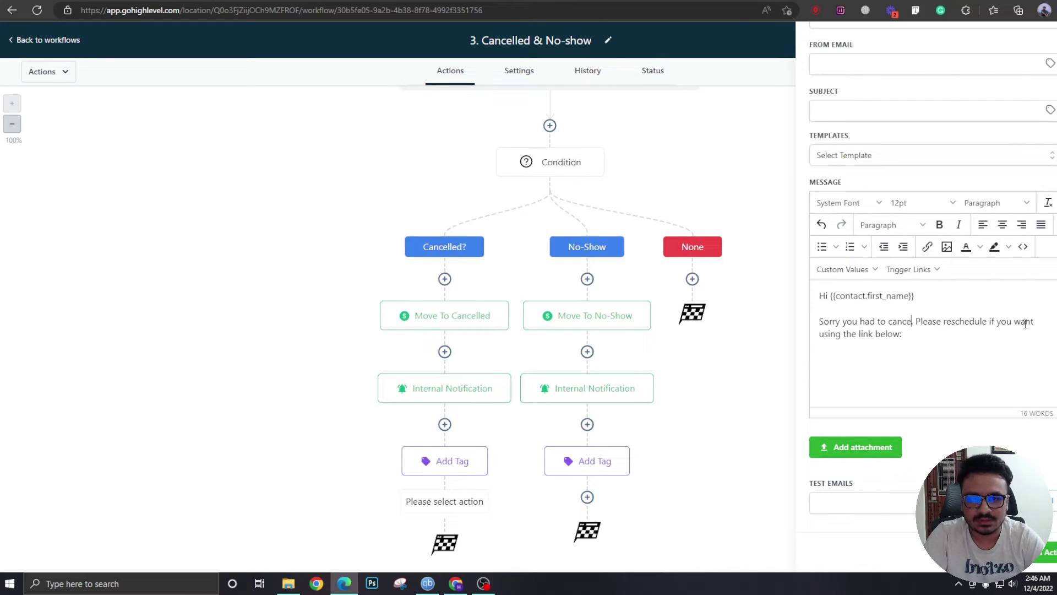
text(the appointment.)
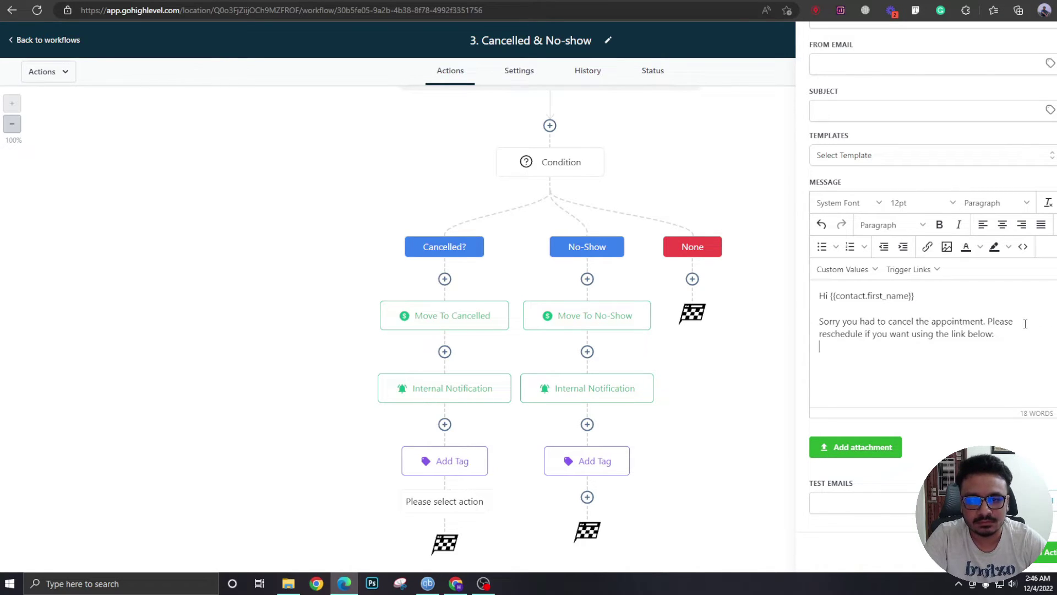
click(845, 269)
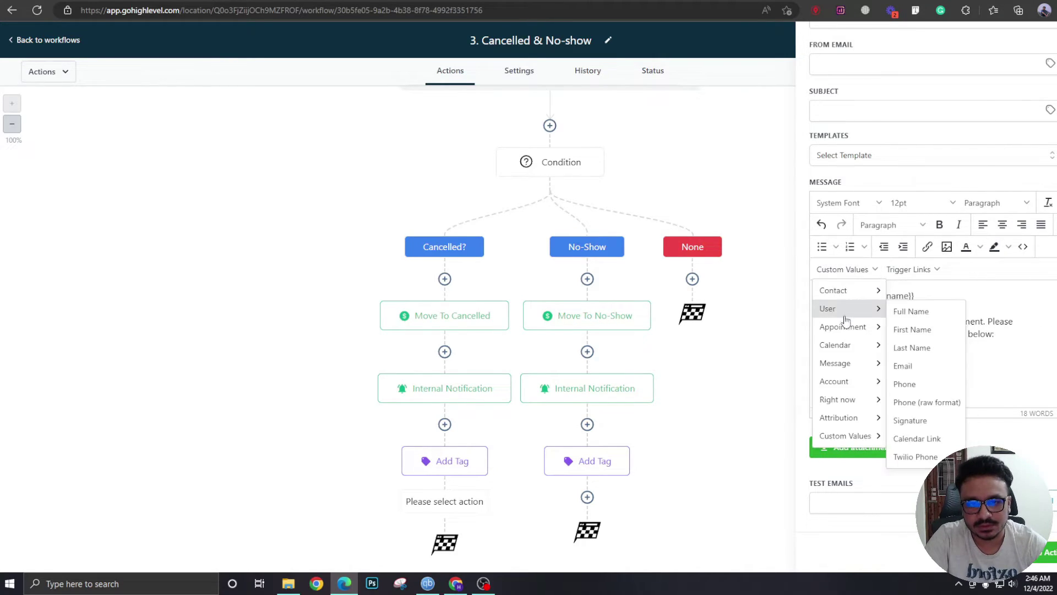
mouse_move(844, 330)
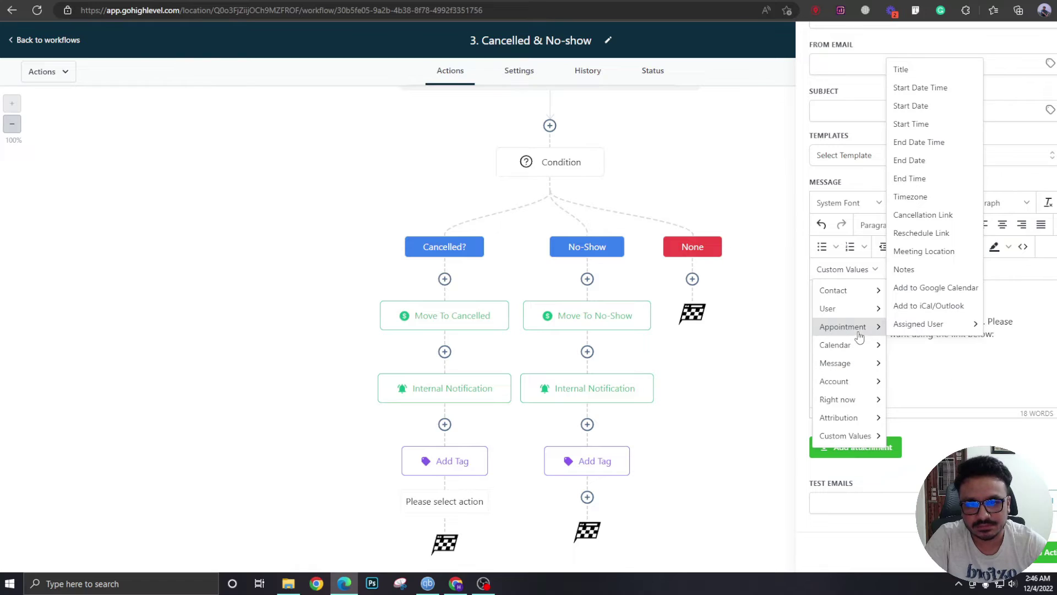
click(923, 233)
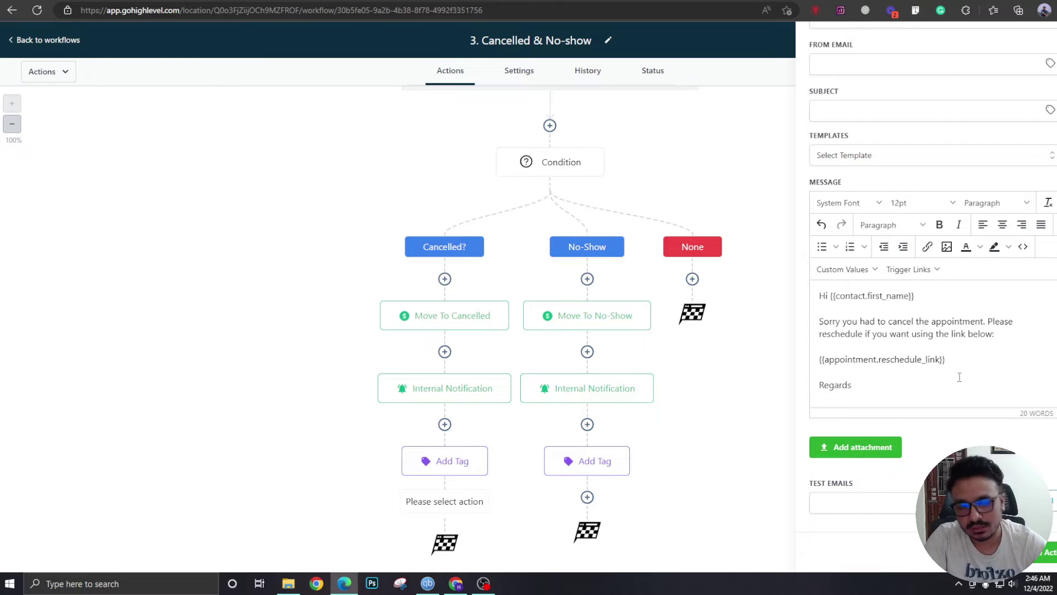
click(907, 112)
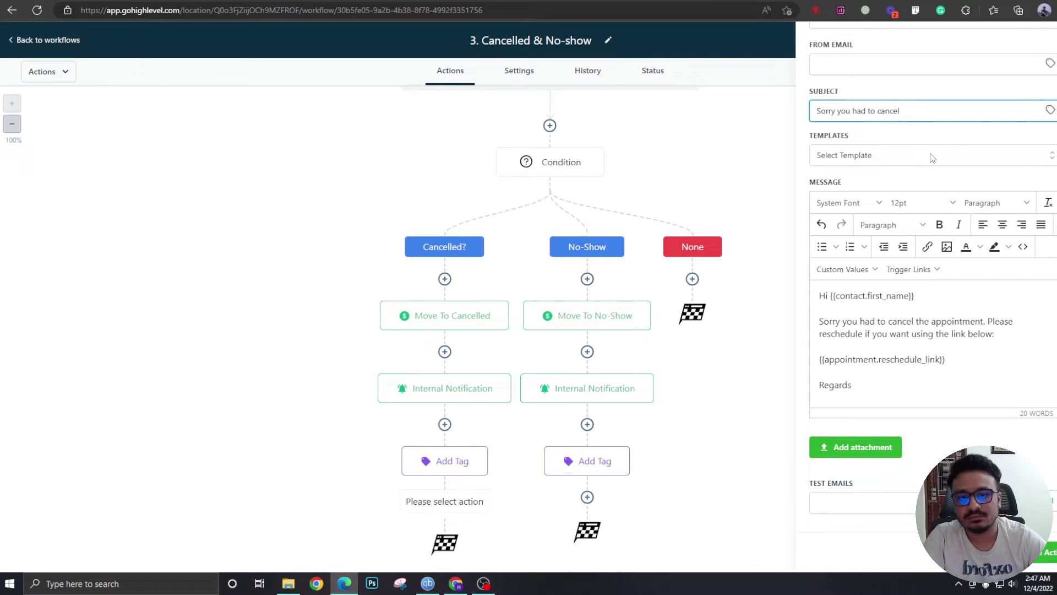
click(1046, 552)
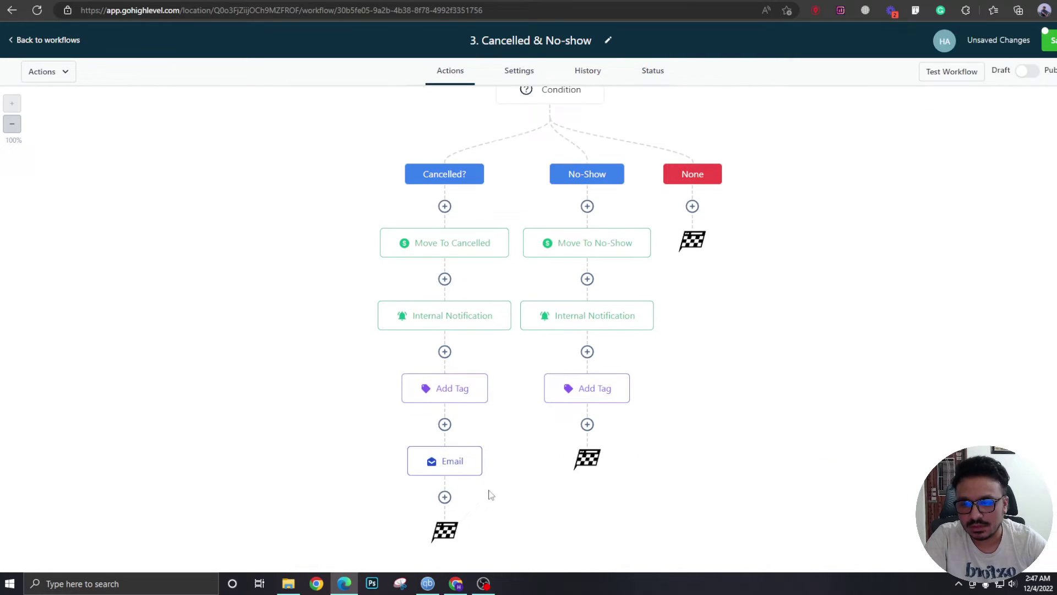
Step: Rename the Cancelled branch's email step to 'Follow Up'
click(465, 463)
double_click(835, 142)
text(Follow up)
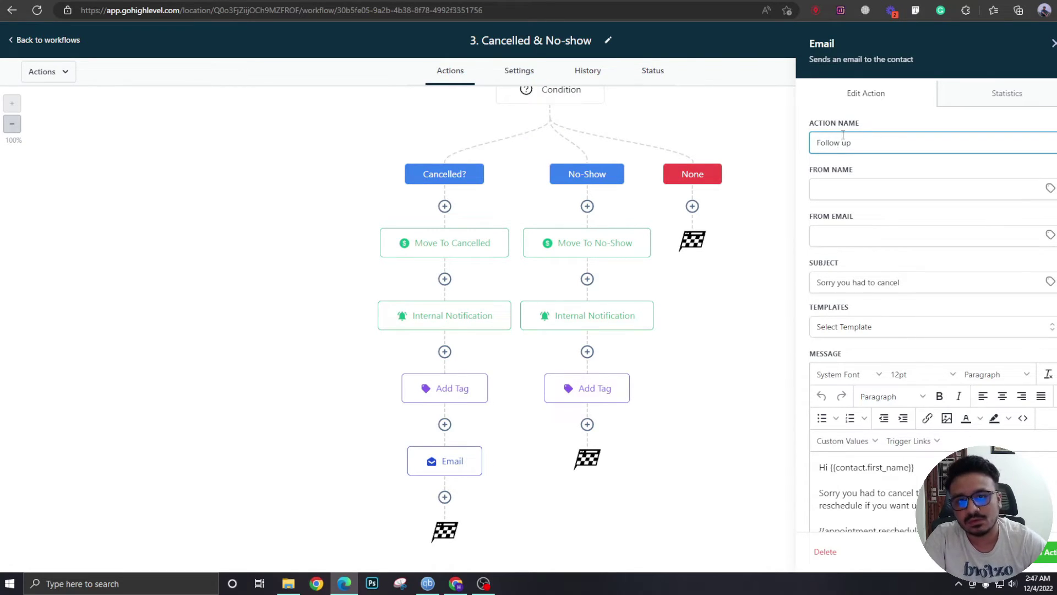
click(494, 474)
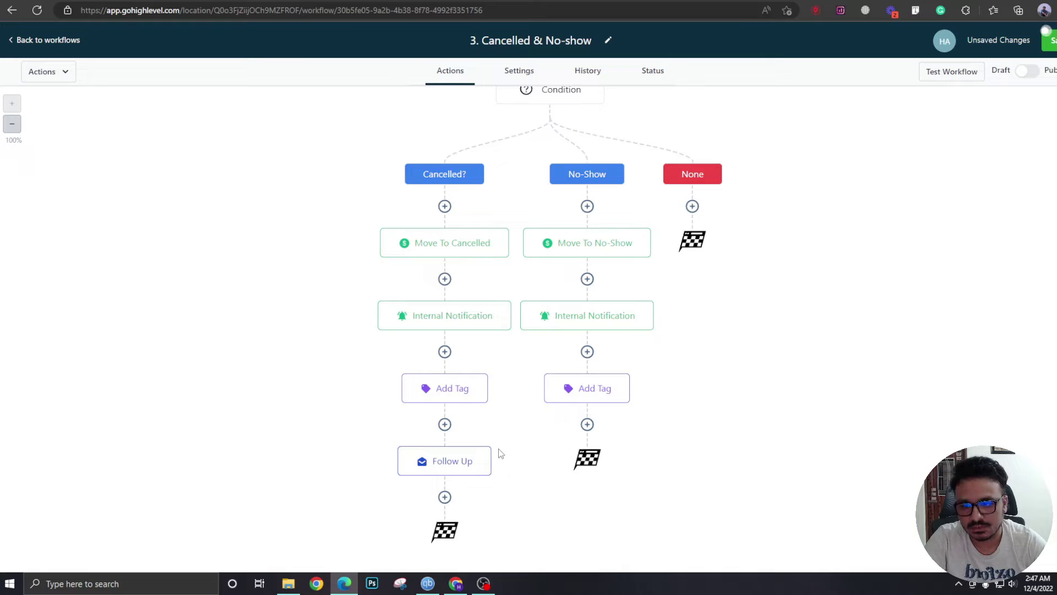
Step: Copy the Follow Up action and paste it into the No-Show branch
click(489, 449)
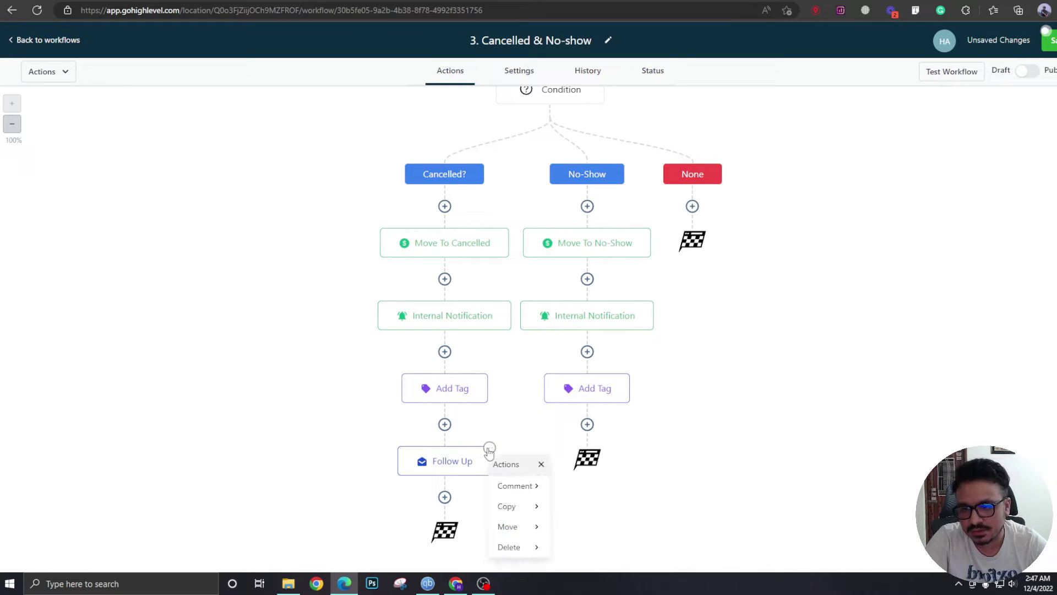
click(508, 506)
click(584, 486)
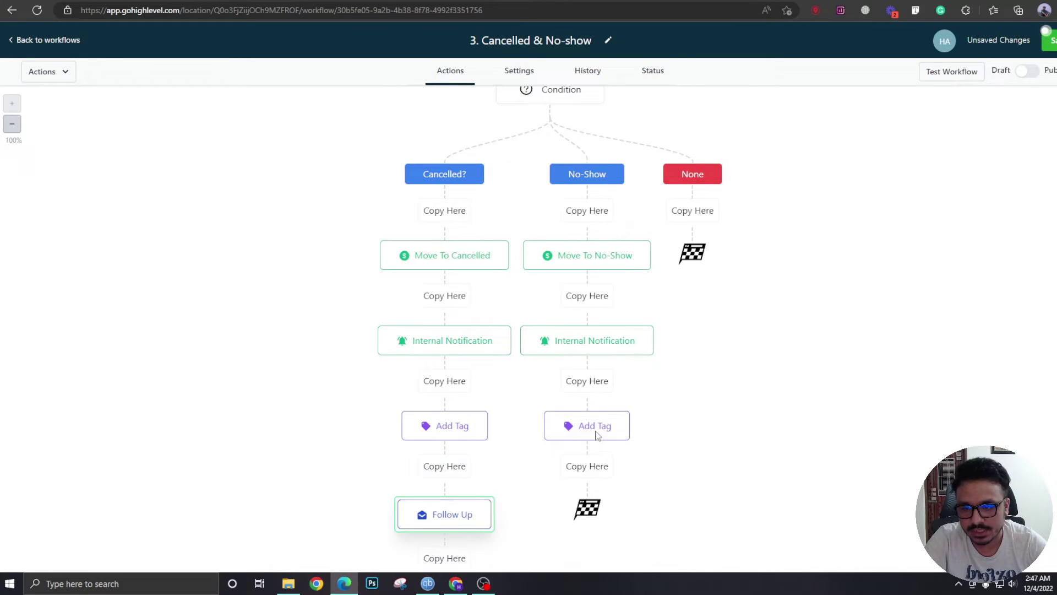
click(587, 465)
click(587, 463)
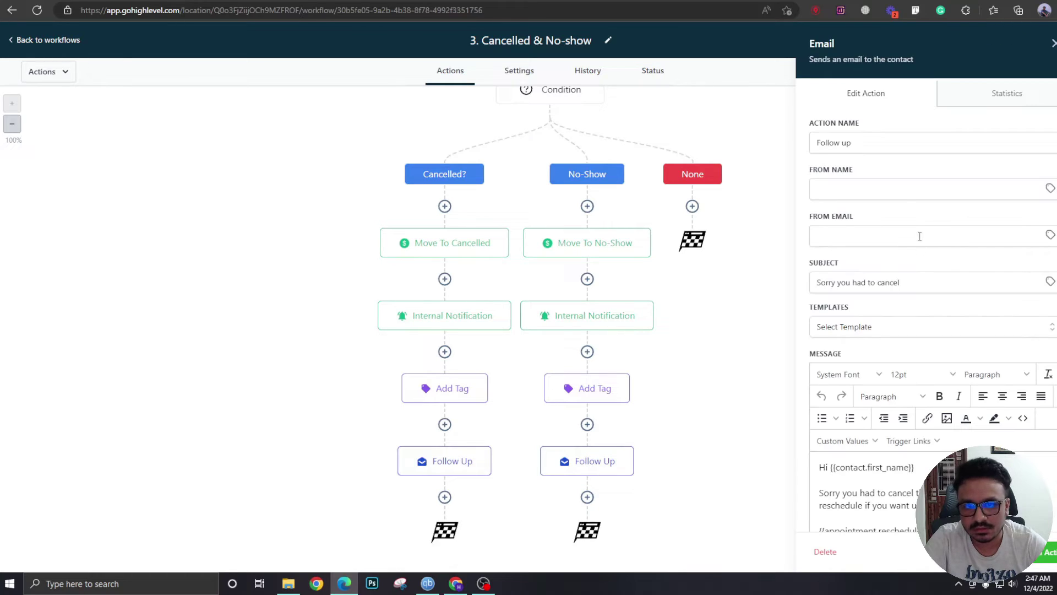
Step: Change the copied email's wording to 'couldn't make it to the appointment today' in subject and body
drag(855, 282, 918, 282)
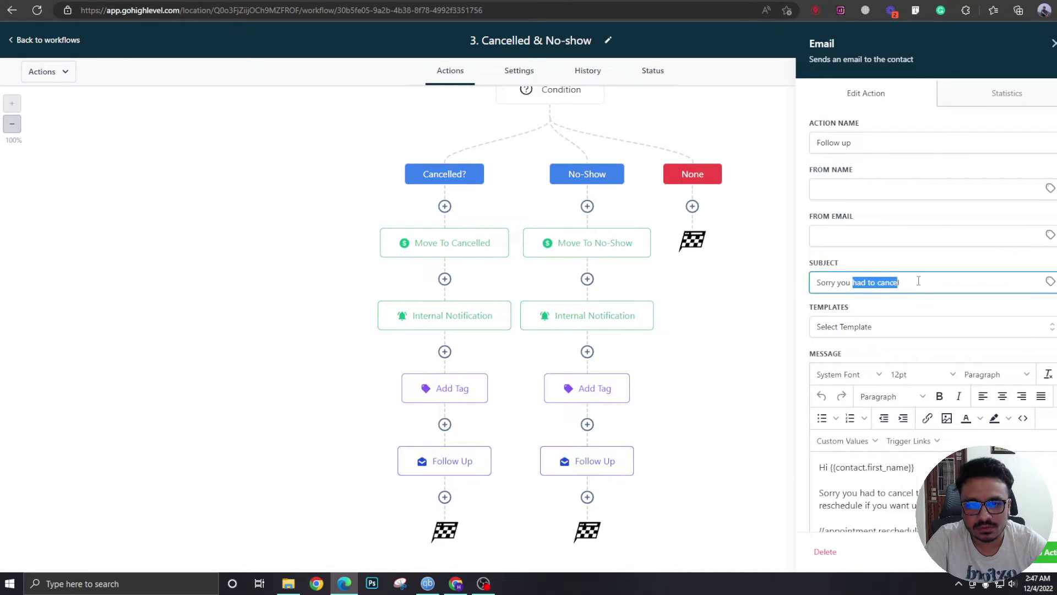
text(couldn't make it)
scroll(862, 359, down, 3)
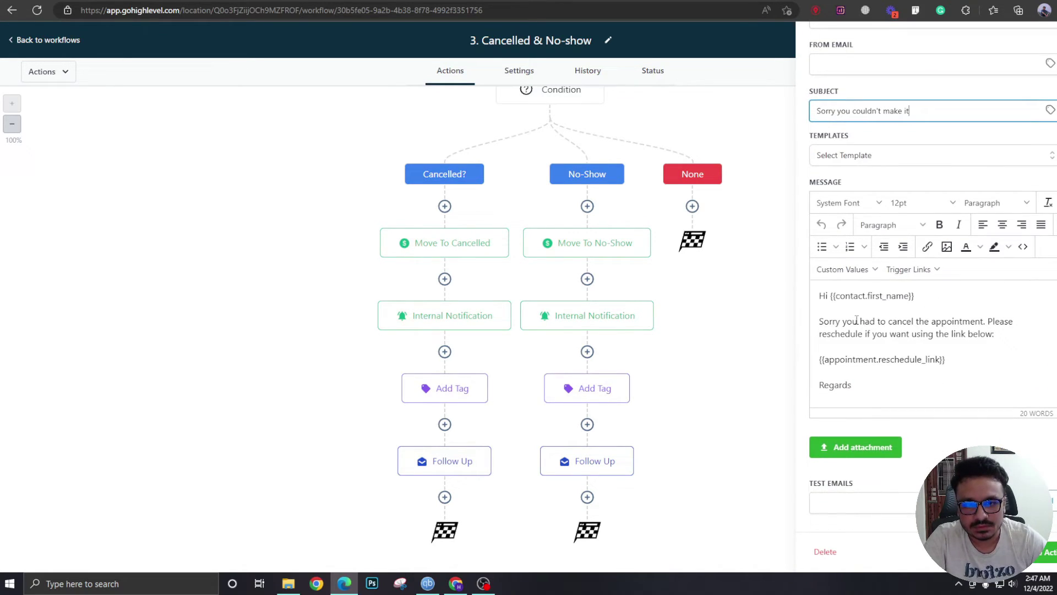
drag(860, 321, 986, 320)
text(couldn't mae)
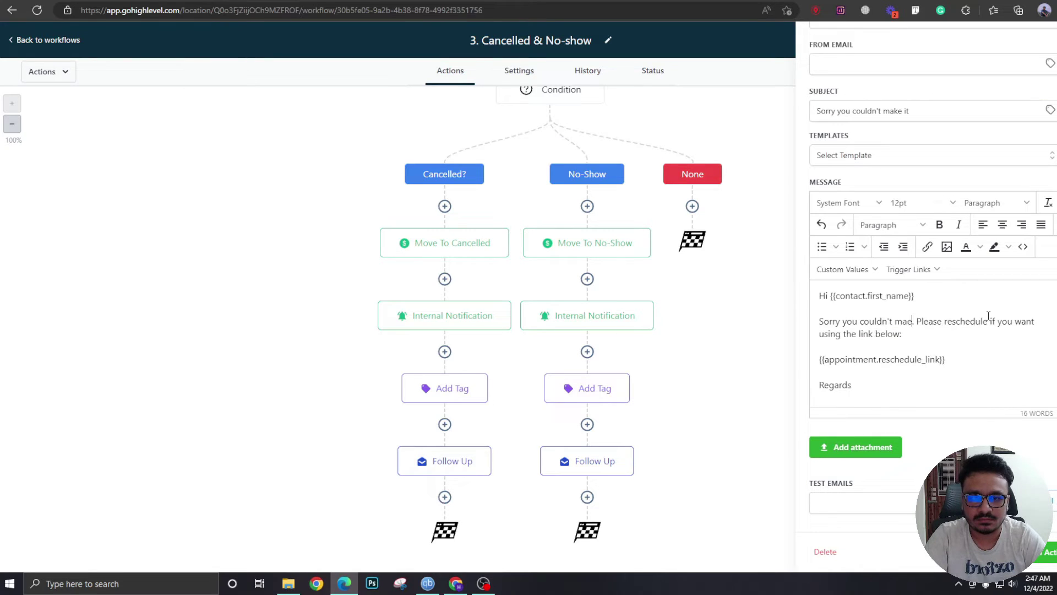
key(BackSpace)
text(ke it the)
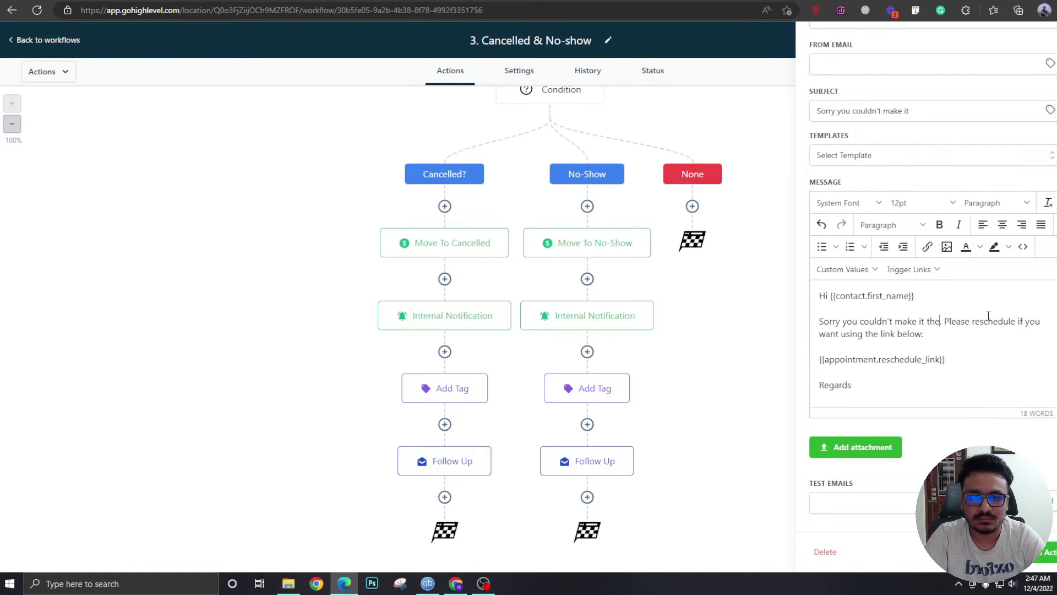
key(BackSpace)
key(BackSpace)
text(o the appoi)
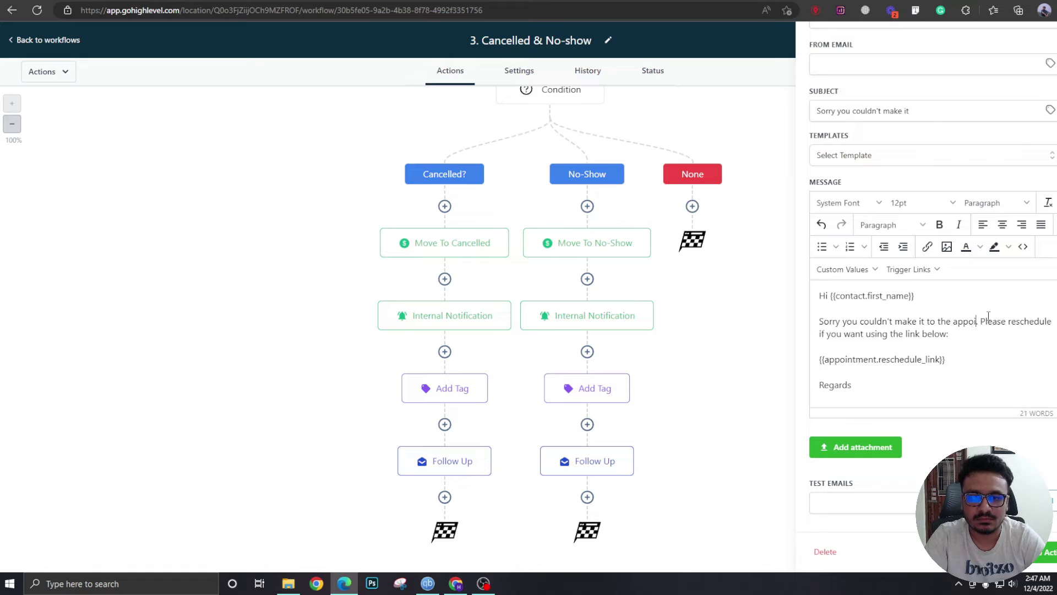
text(ntment today.)
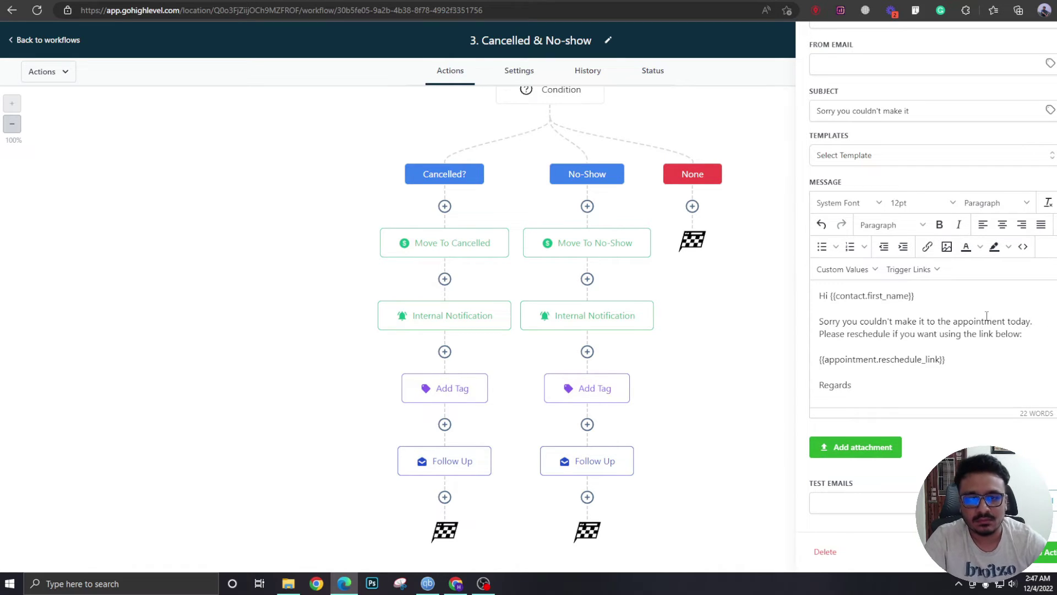
Step: Use the apology sentence from the message as the email subject and save the step
drag(1032, 321, 820, 322)
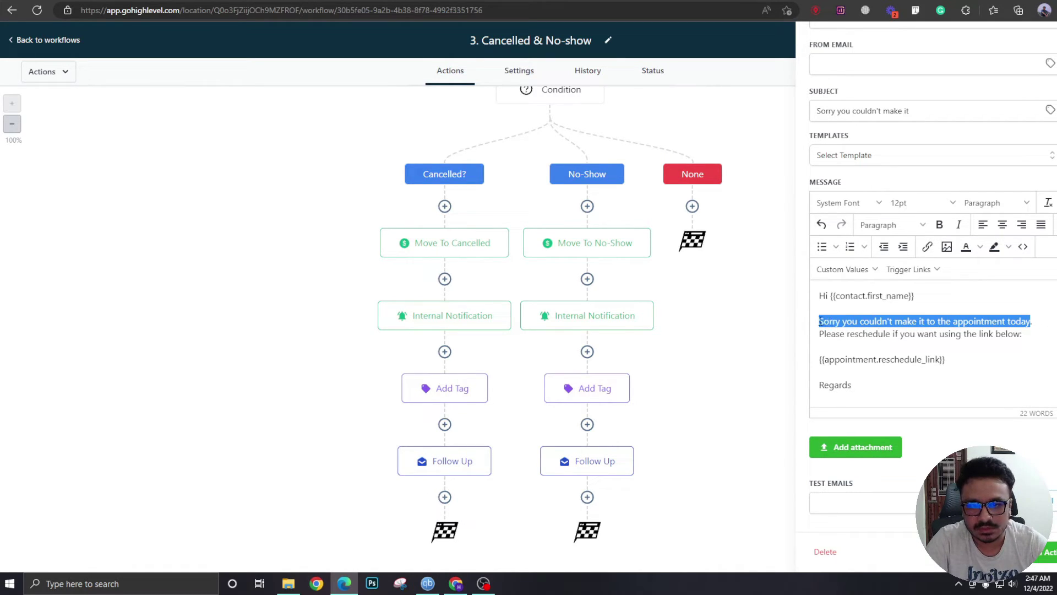
click(936, 110)
key(ctrl+a)
text(Sorry you couldn't make it to the appointment today.)
click(606, 361)
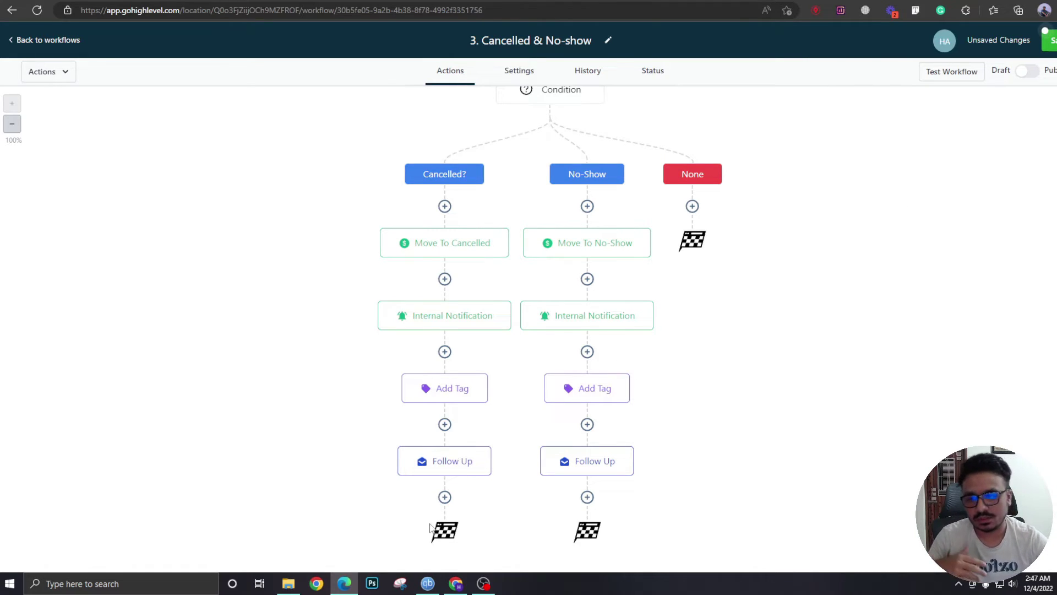
Step: Add a Wait step after the Cancelled Follow Up with a 1-day delay
click(445, 496)
scroll(940, 325, down, 15)
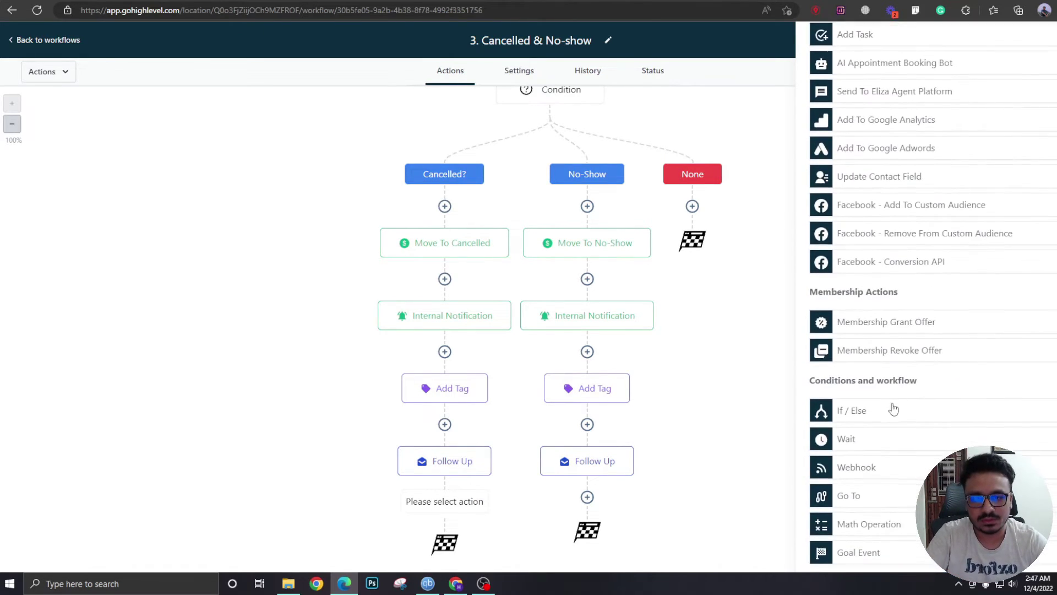
click(846, 444)
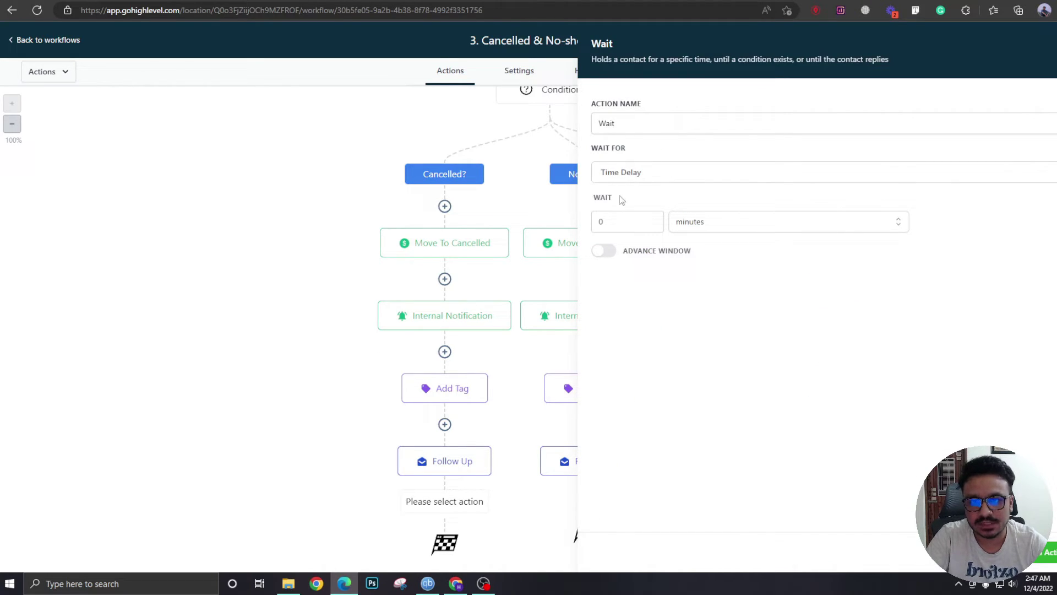
double_click(593, 219)
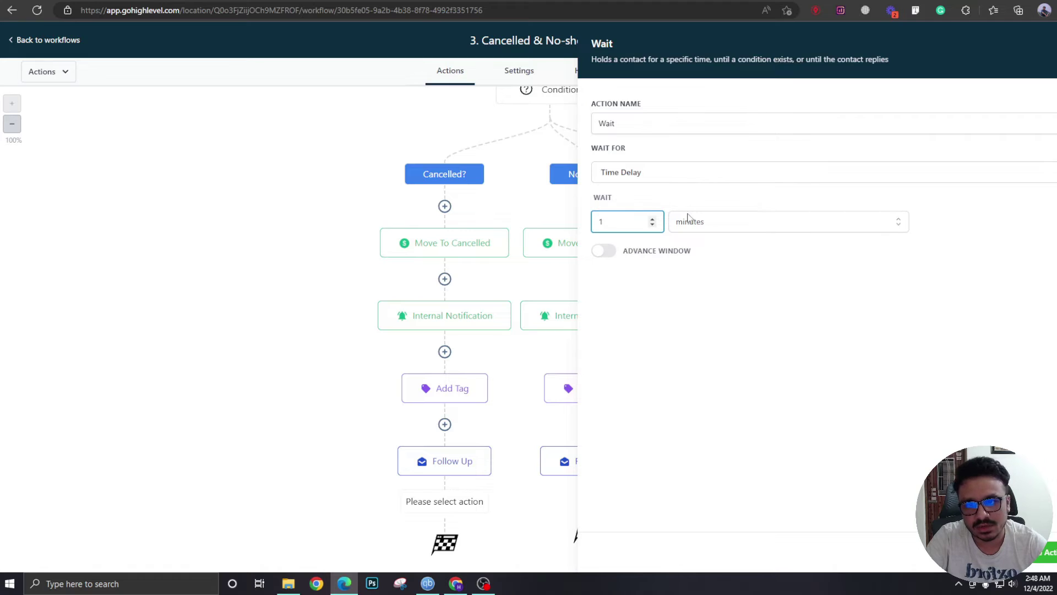
click(690, 221)
click(699, 288)
click(1047, 552)
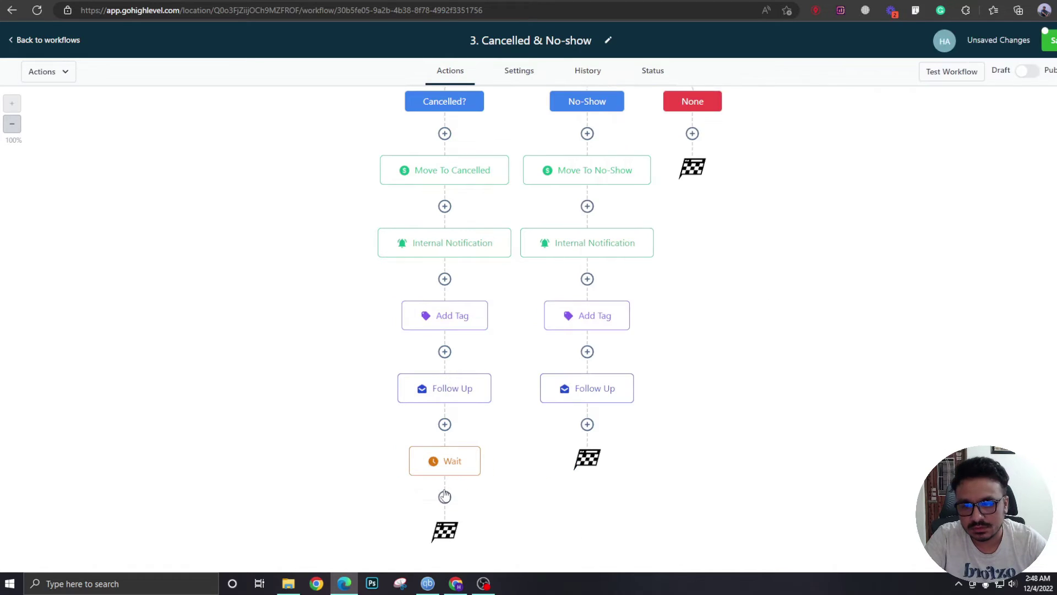
Step: Discard the accidentally added email step and recheck the wait step's 1-day settings
click(444, 499)
click(918, 158)
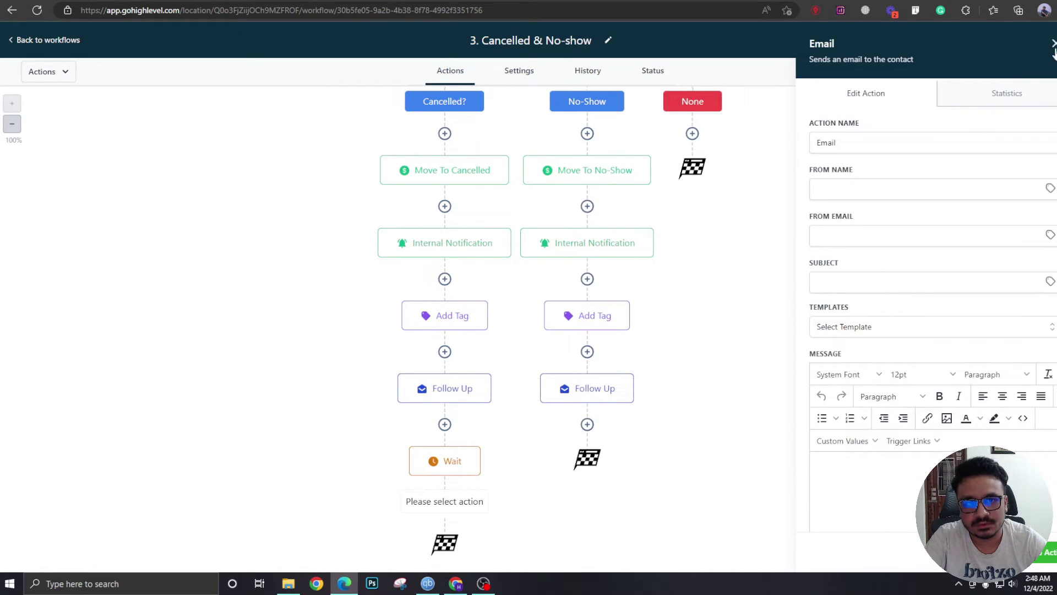
click(1052, 43)
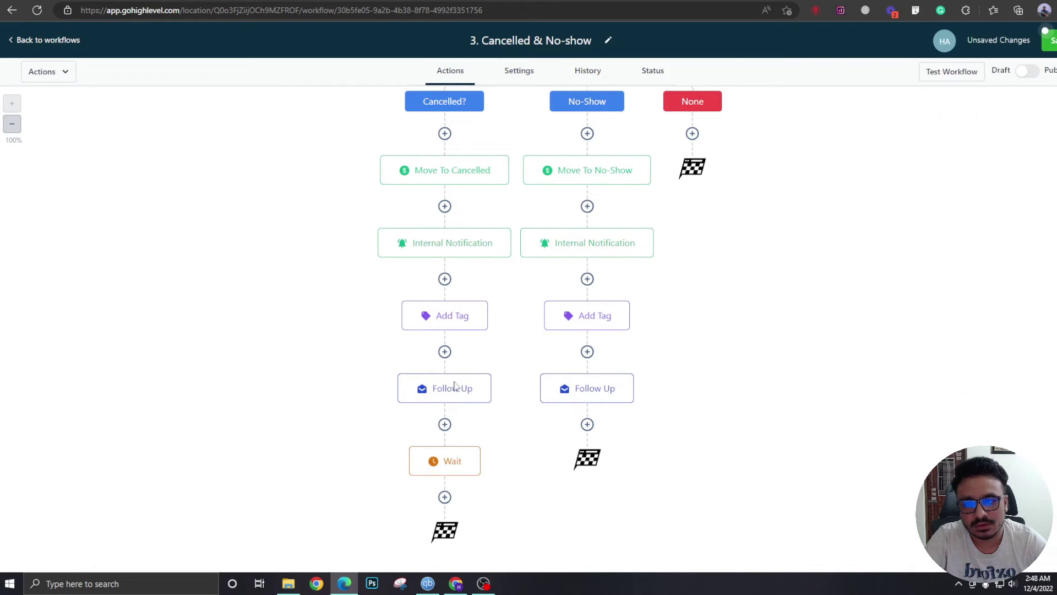
click(450, 469)
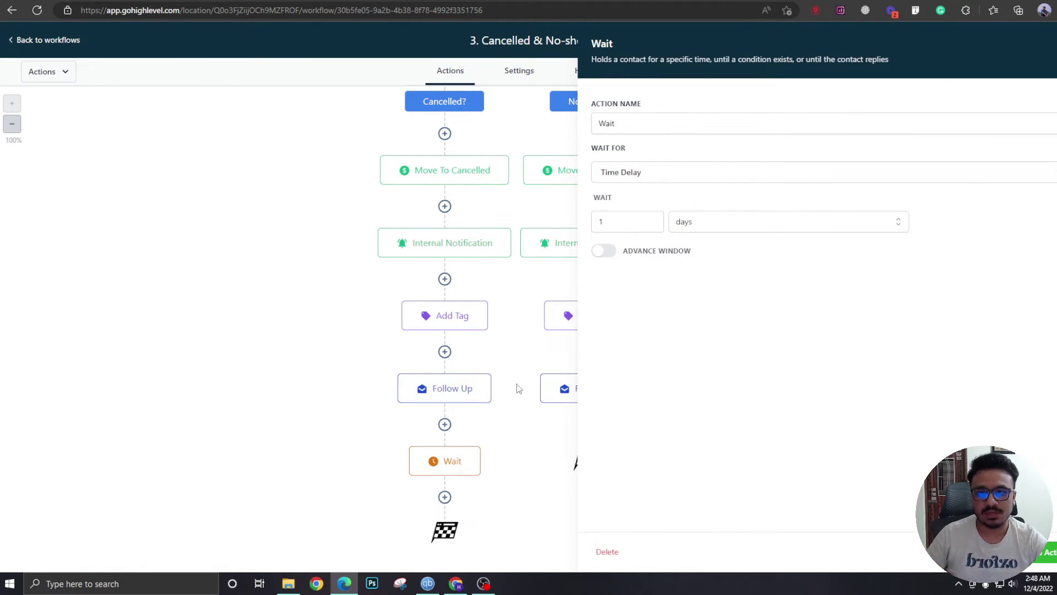
click(1040, 60)
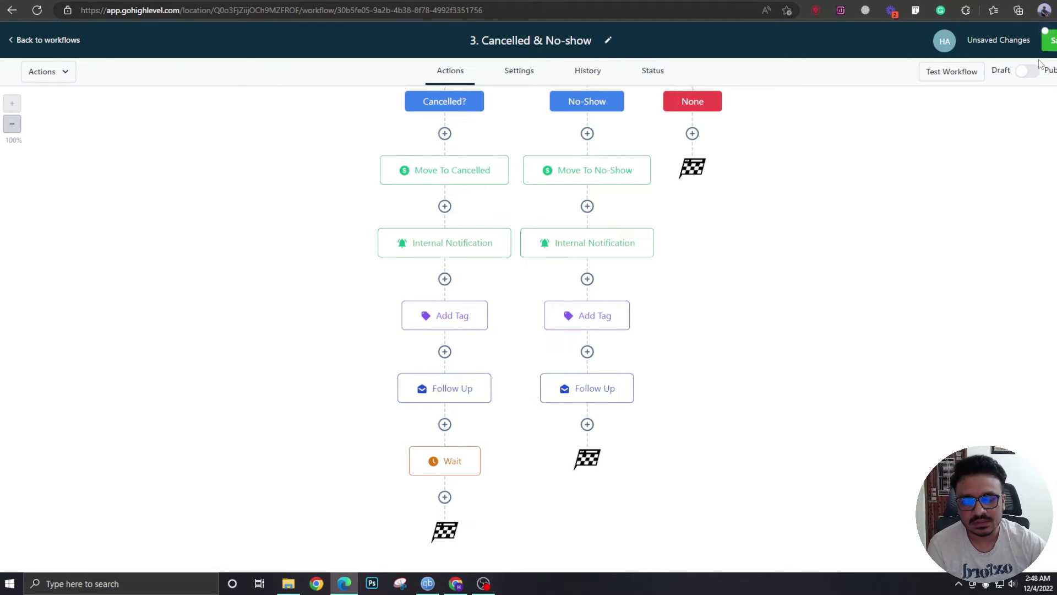
Step: Save the workflow, reopen '3. Cancelled & No-show' from the list, then return to Workflows
click(1046, 38)
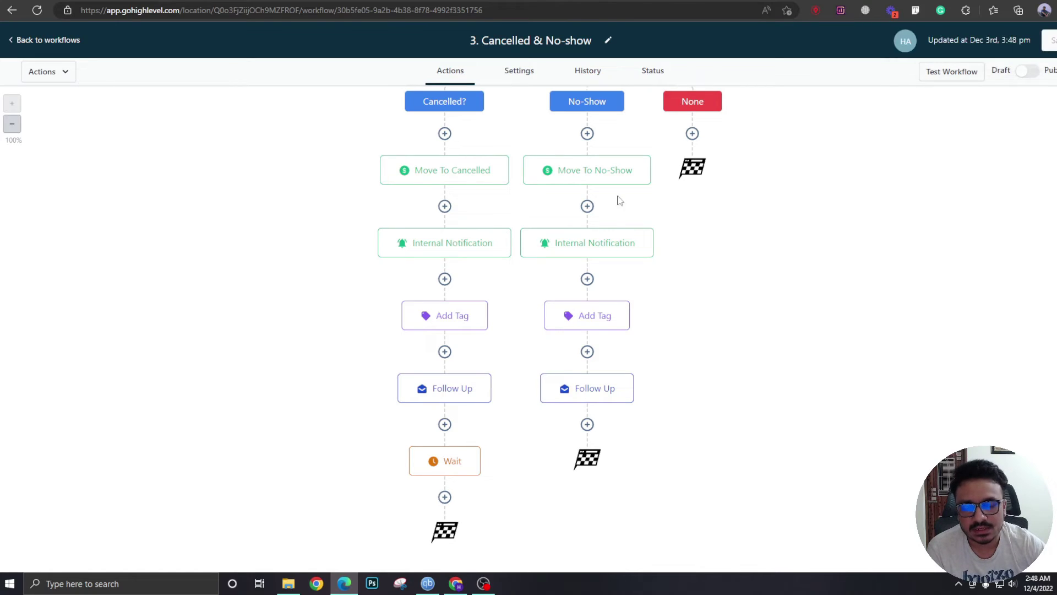
scroll(510, 307, up, 5)
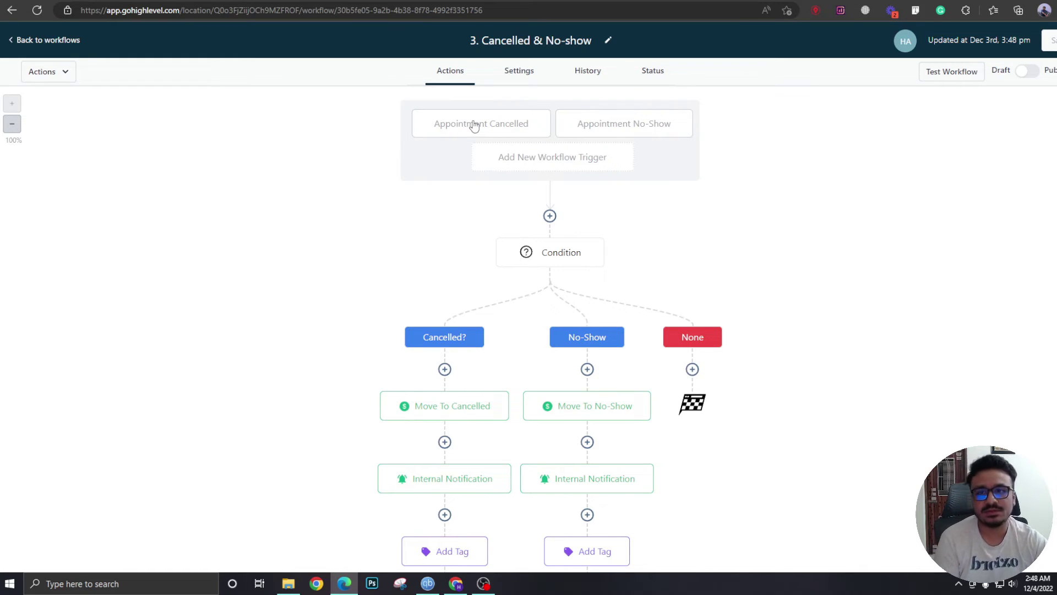
click(44, 39)
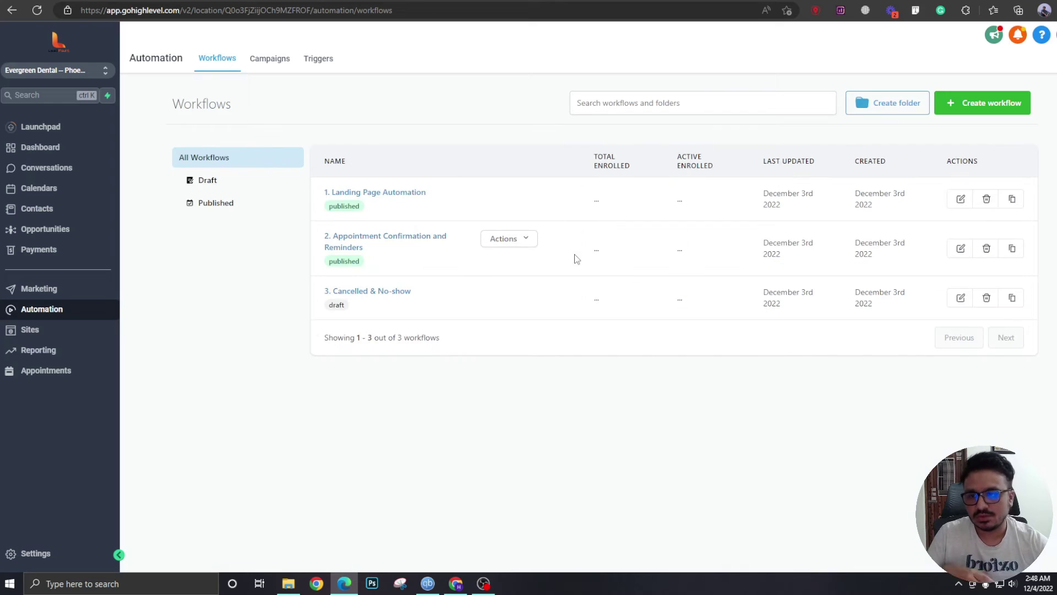
click(380, 293)
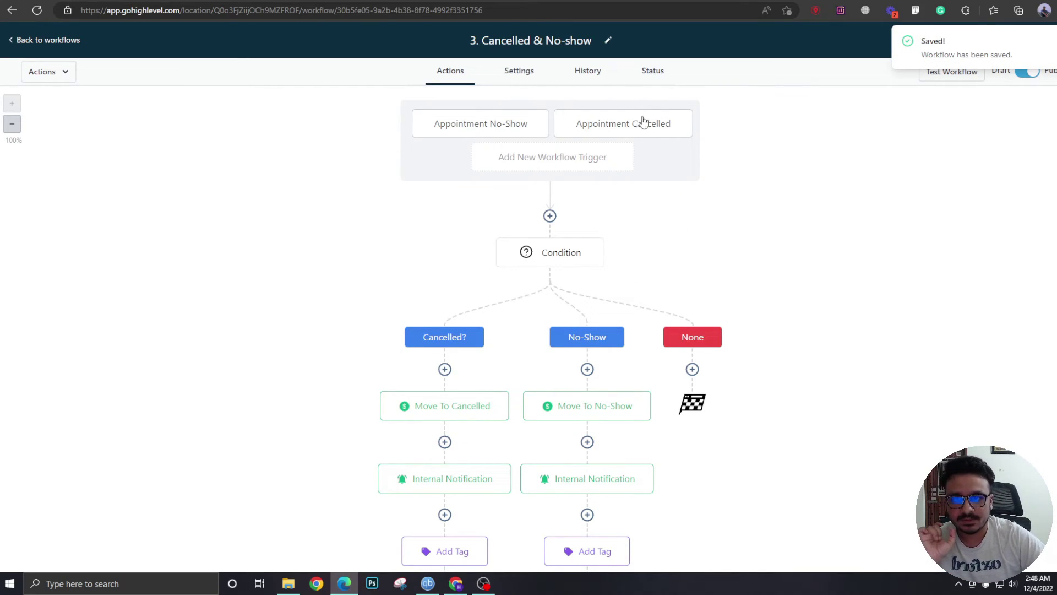
scroll(633, 271, down, 2)
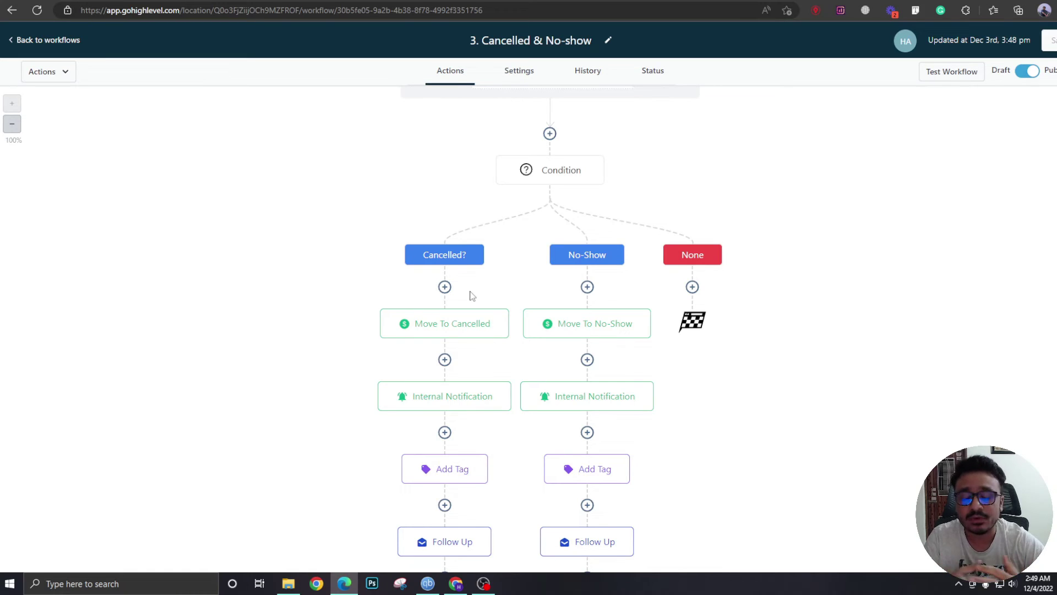
scroll(472, 296, up, 2)
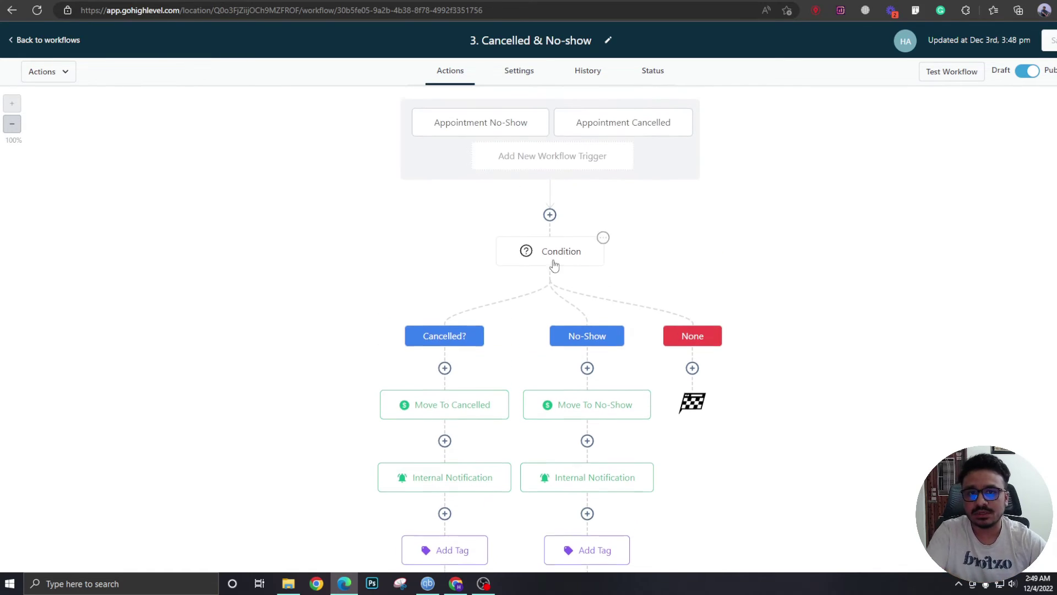
click(27, 40)
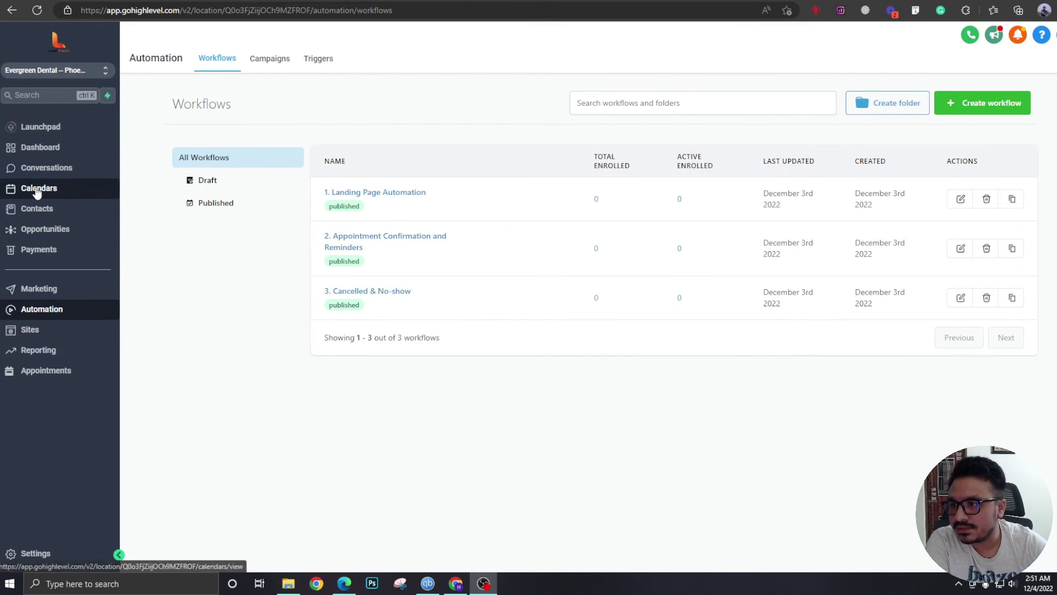
Step: Mark the booked appointment's status as No-Show in Calendars > Appointments and confirm
click(37, 190)
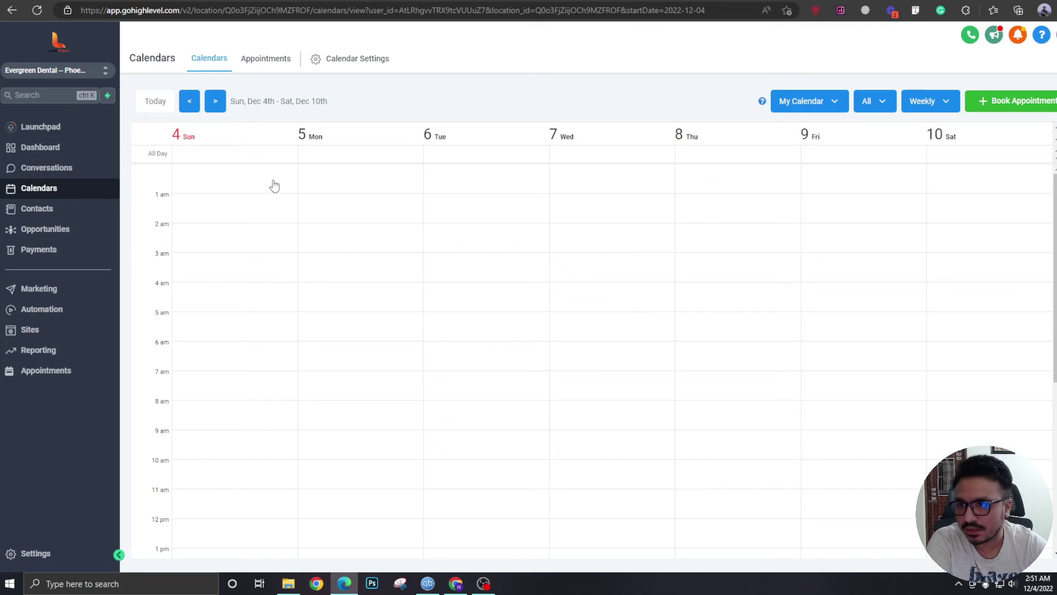
click(272, 58)
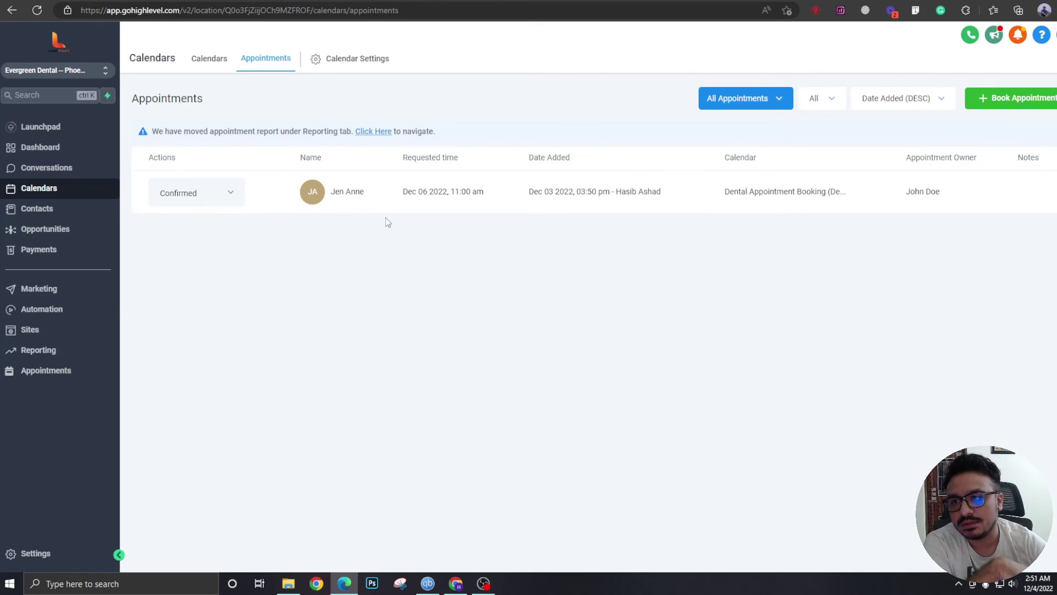
click(231, 194)
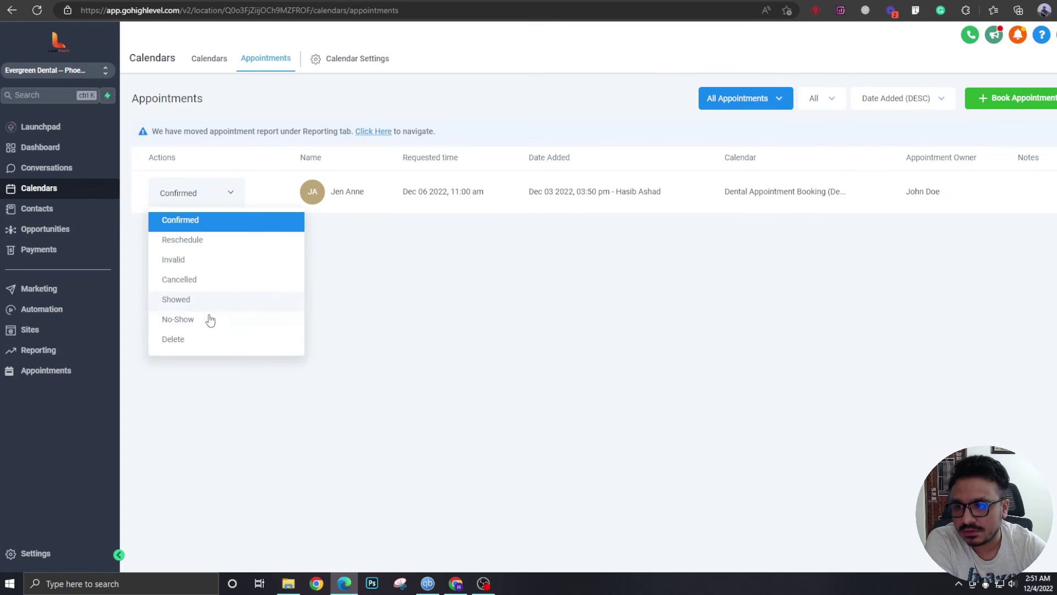
click(179, 321)
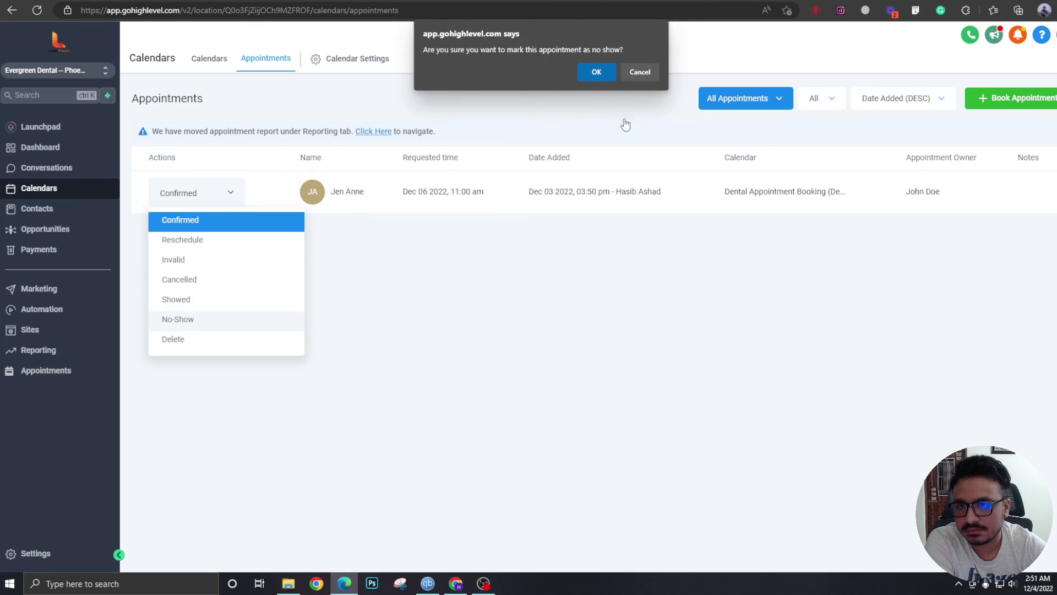
click(599, 70)
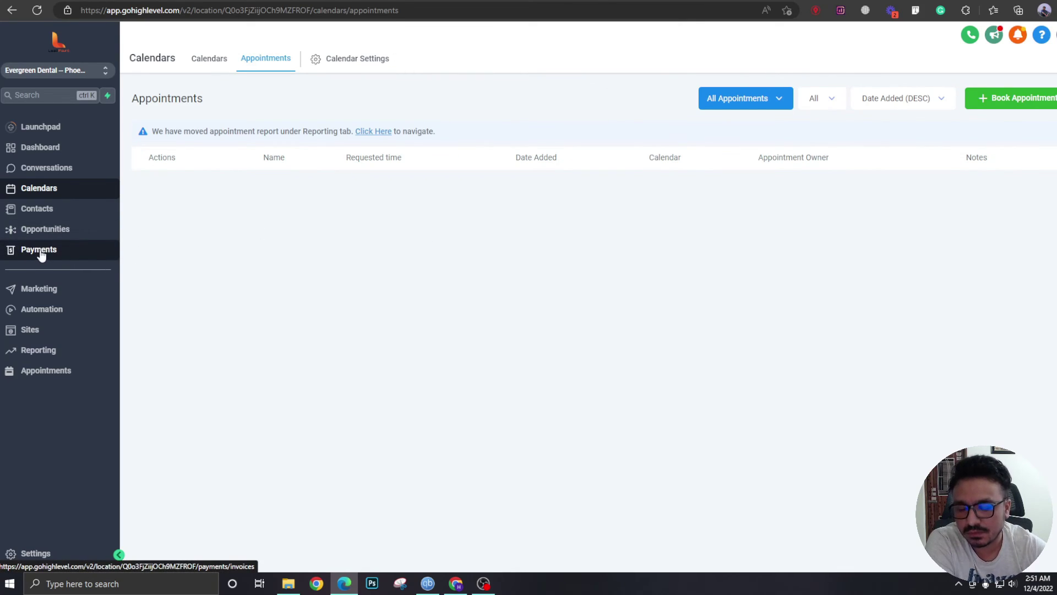
Step: Check the contact's pipeline stage in Opportunities and the workflow's enrollment count
click(61, 229)
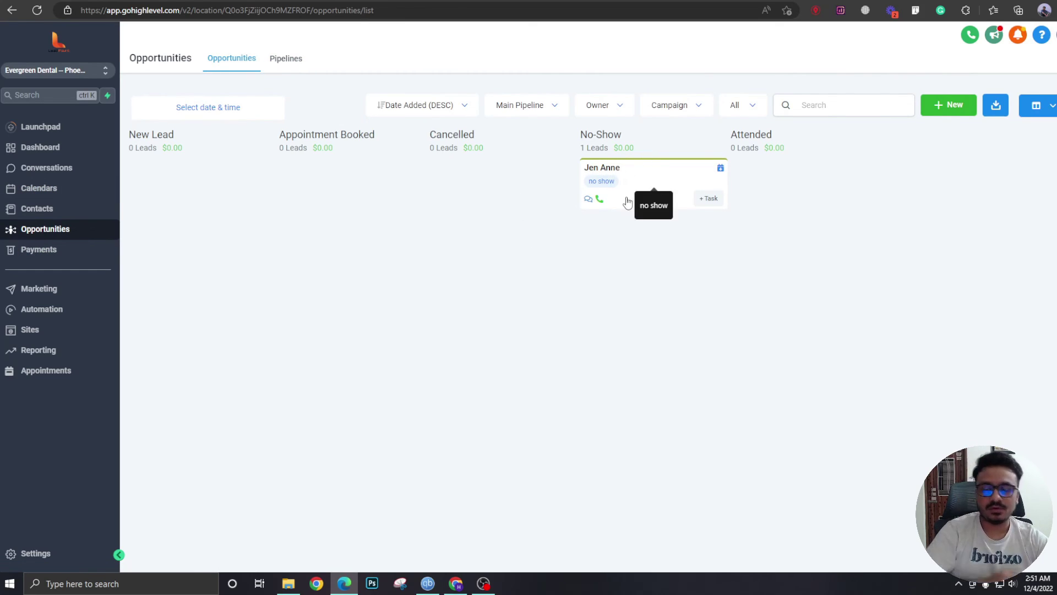
click(39, 310)
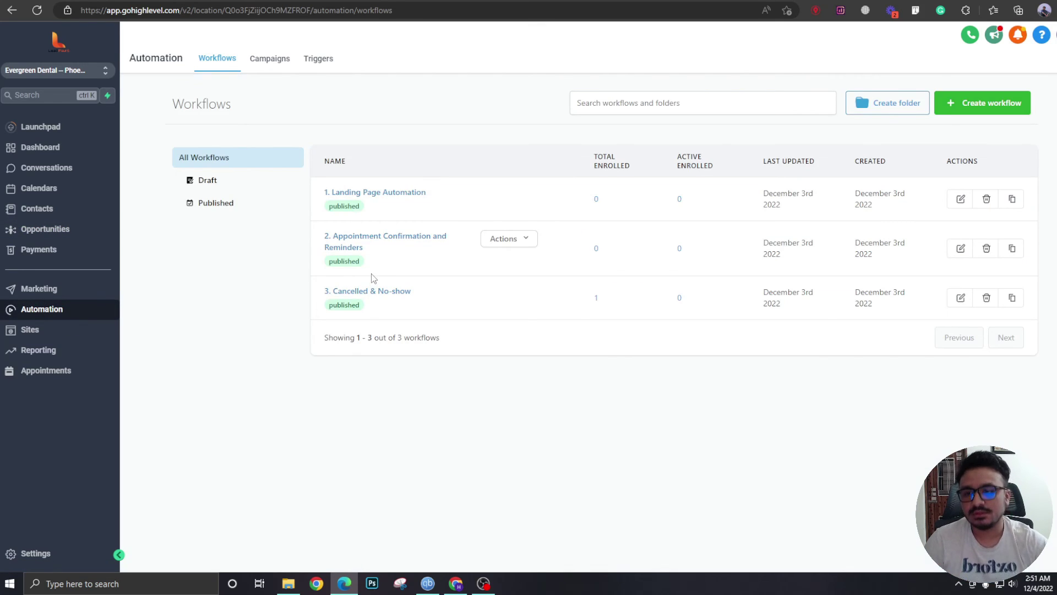
mouse_move(480, 191)
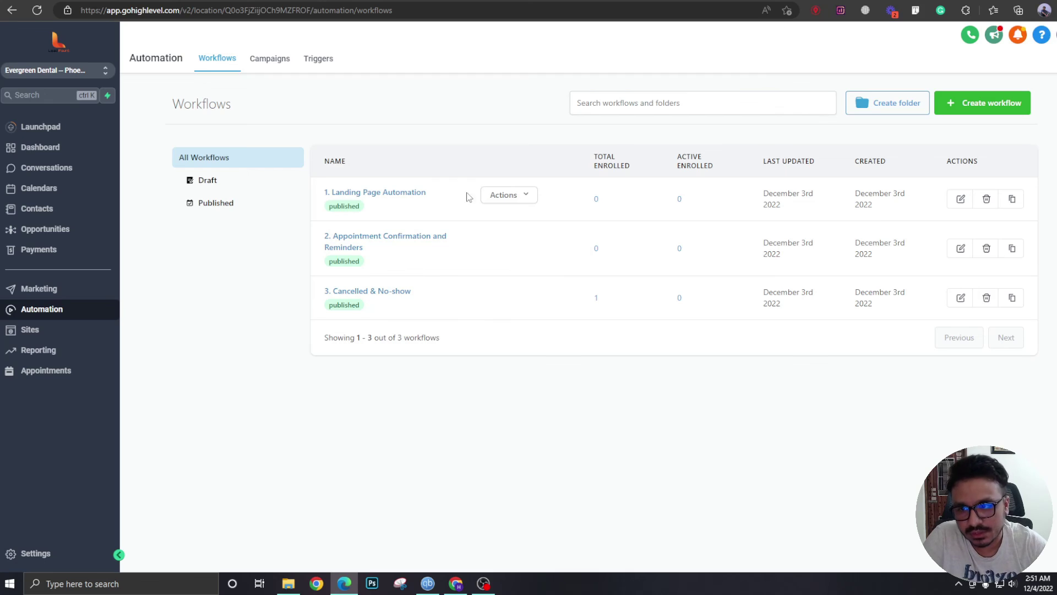